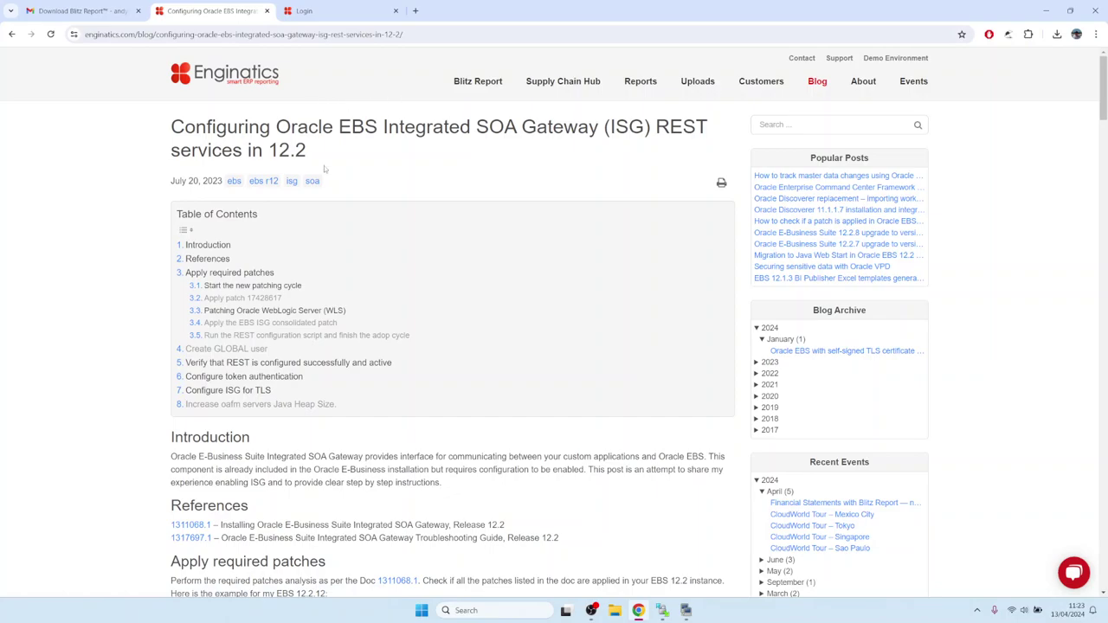
Read the ISG blog's 'Apply patch 17428617' section.
click(248, 298)
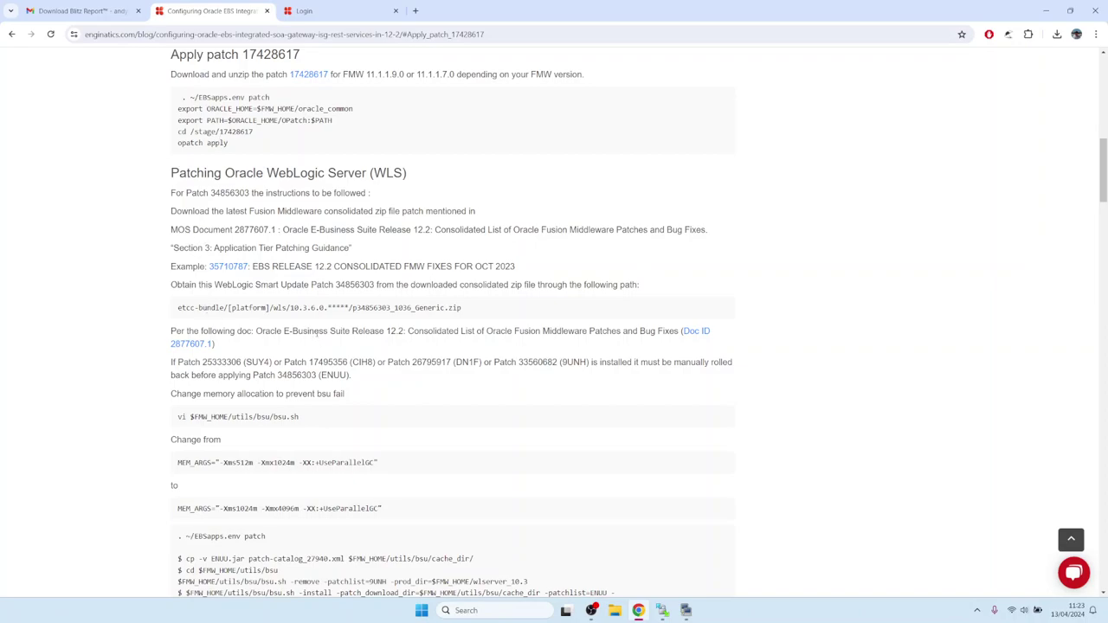
scroll(316, 330, down, 4)
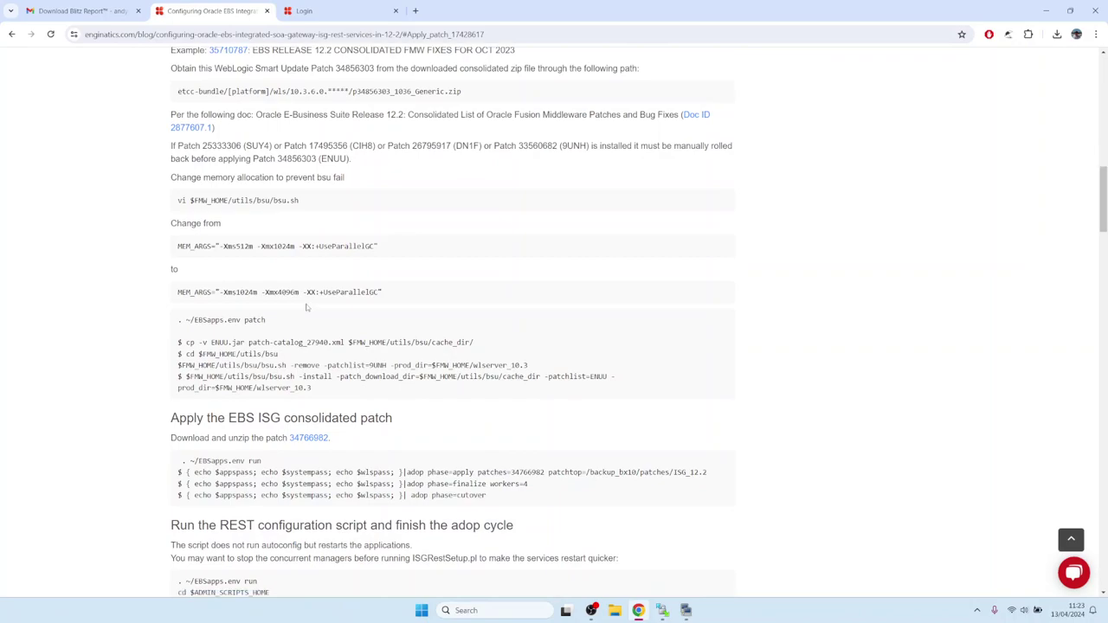
scroll(300, 298, down, 3)
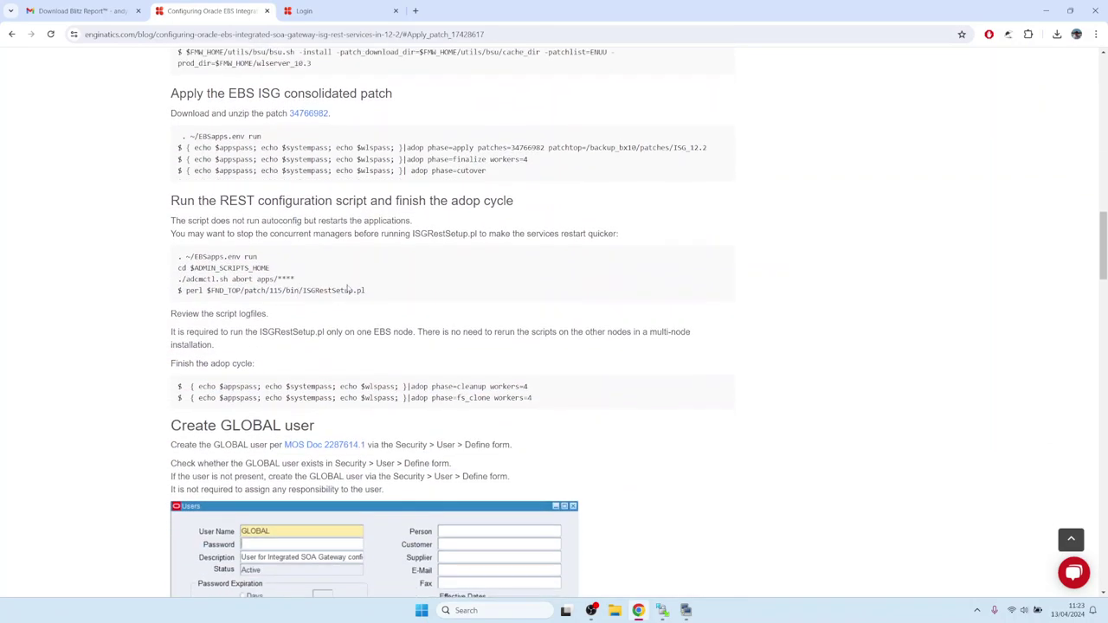
drag(378, 292, 193, 309)
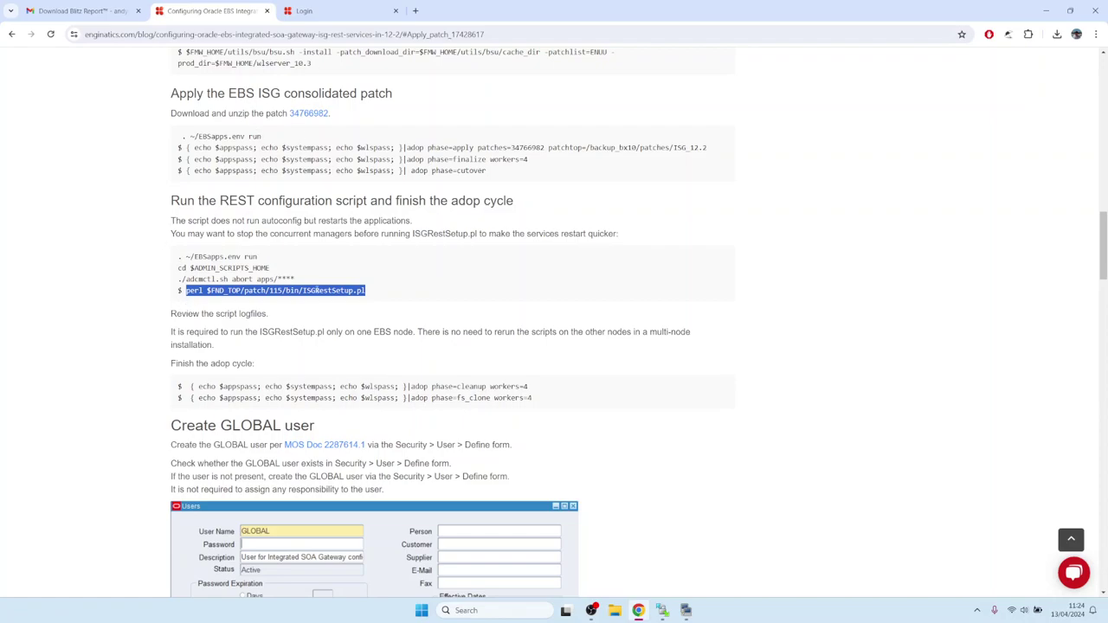
scroll(318, 291, down, 3)
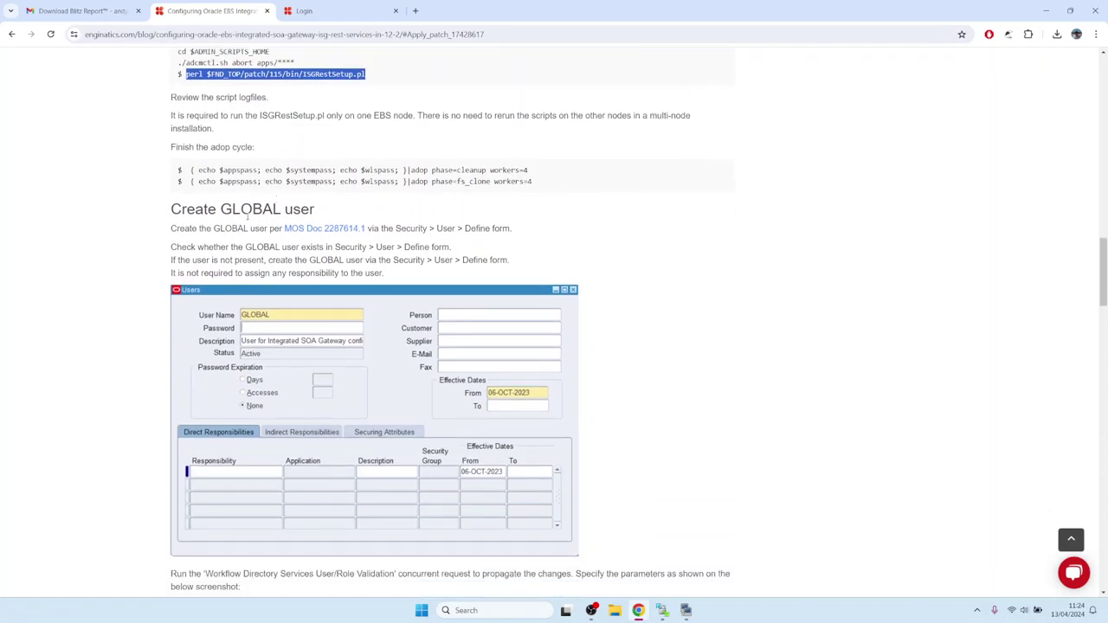
Review the GLOBAL user section, then go back to the Blitz Report Installation Guide.
click(247, 214)
double_click(246, 208)
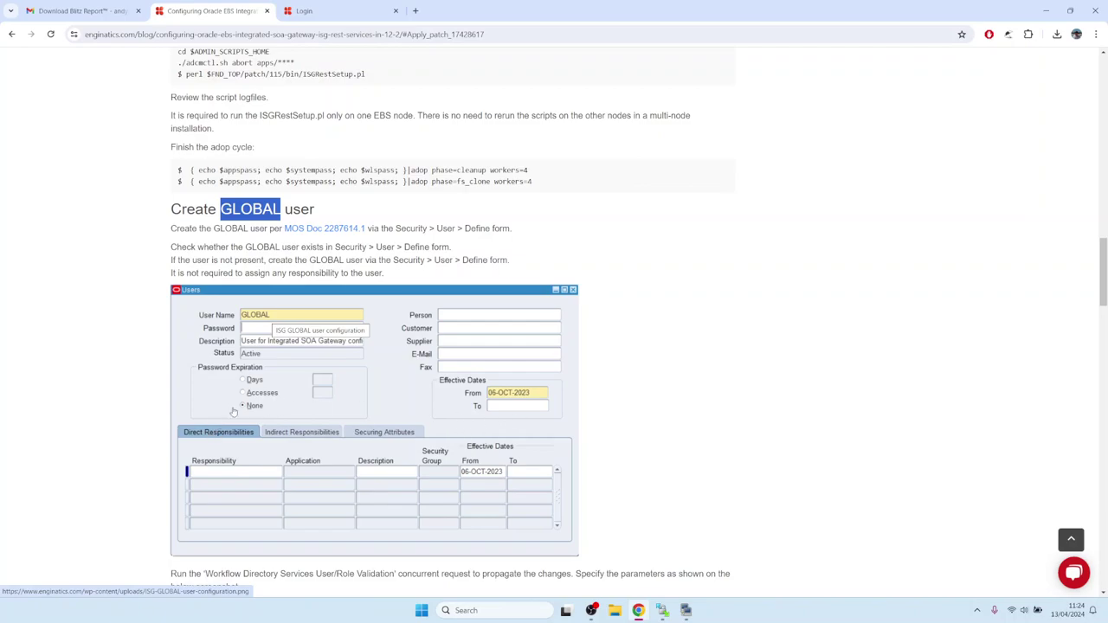
scroll(240, 282, down, 3)
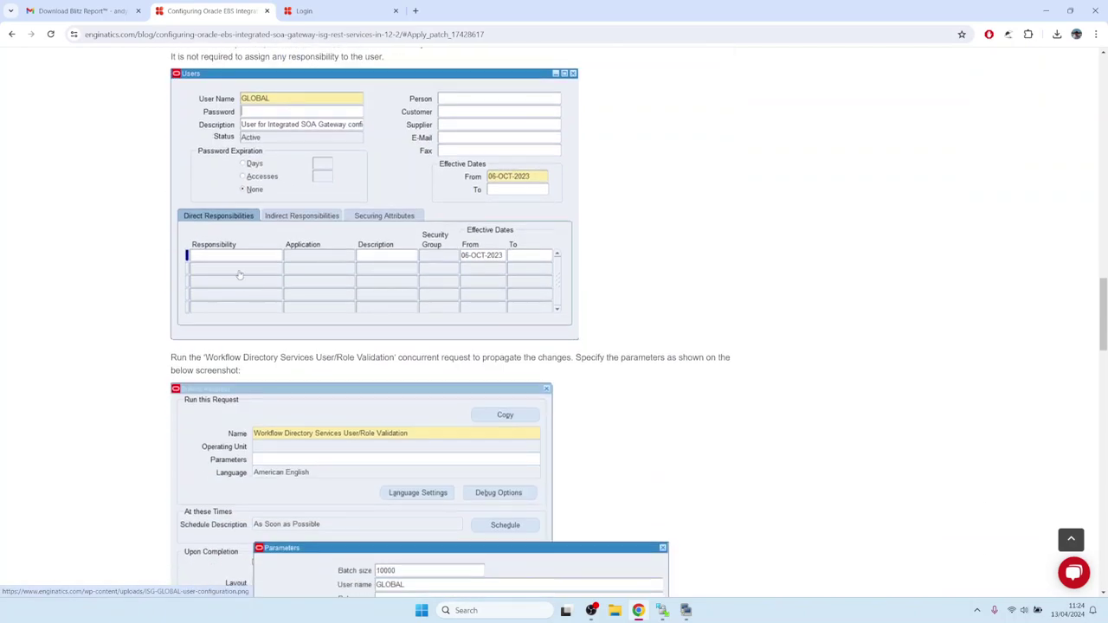
scroll(231, 138, down, 1)
scroll(231, 144, down, 1)
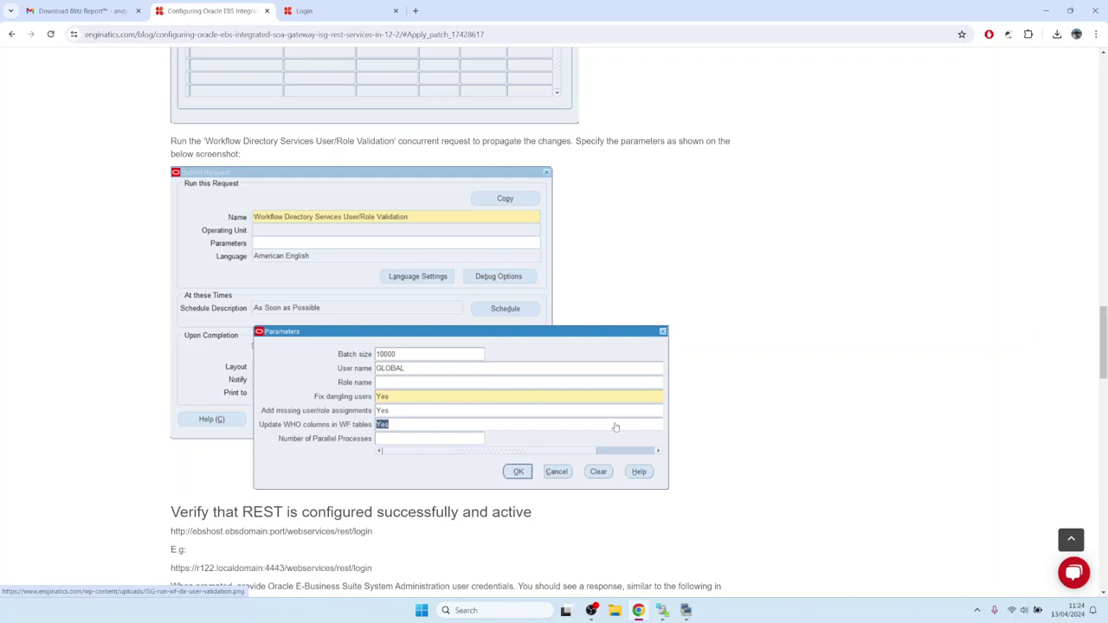
click(11, 34)
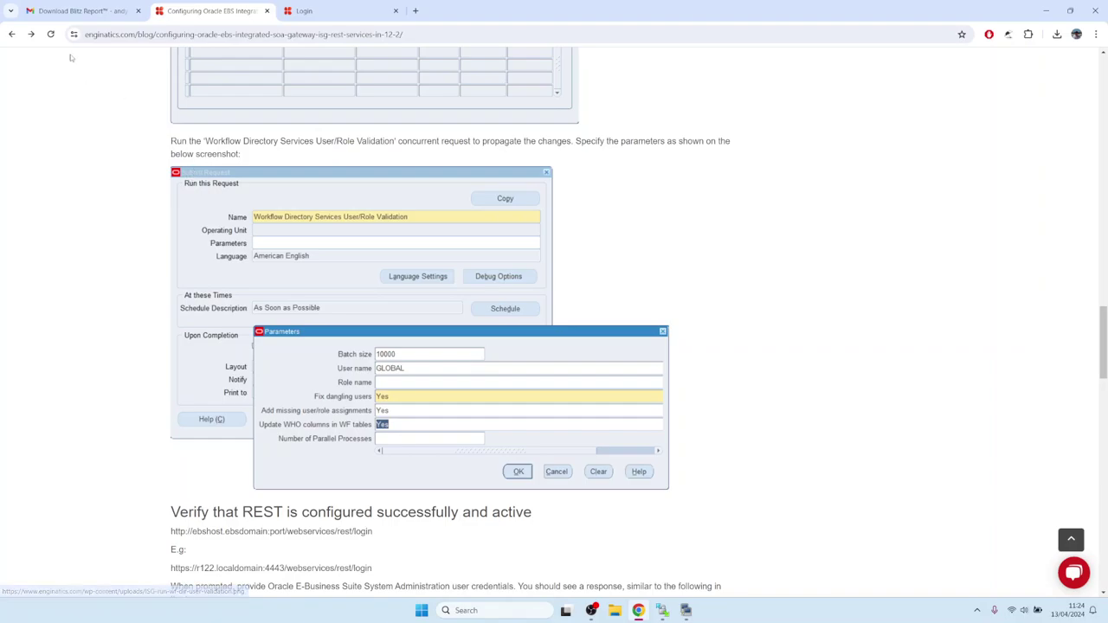
click(11, 34)
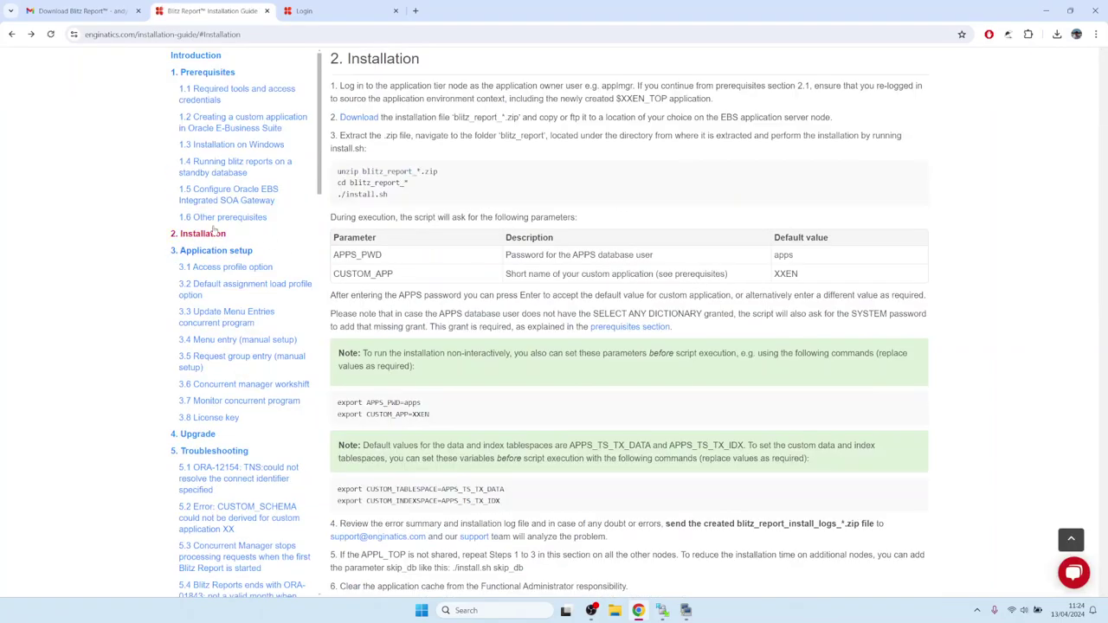
Open guide section 5.22 on an already-customized CUSTOM.pll and note the XXEN library name.
click(203, 56)
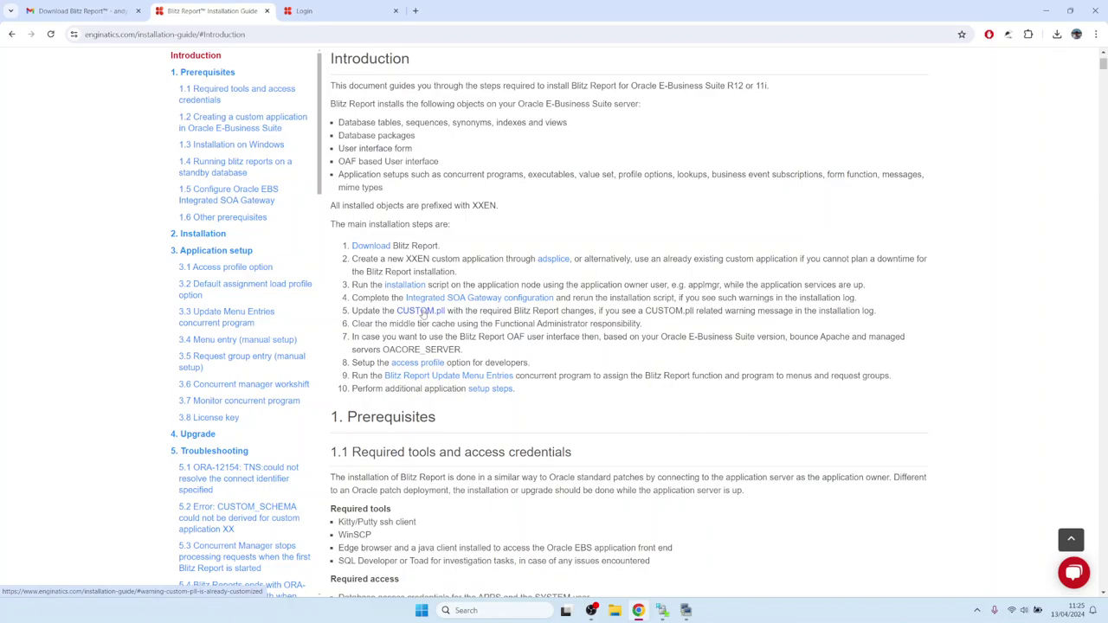
click(422, 314)
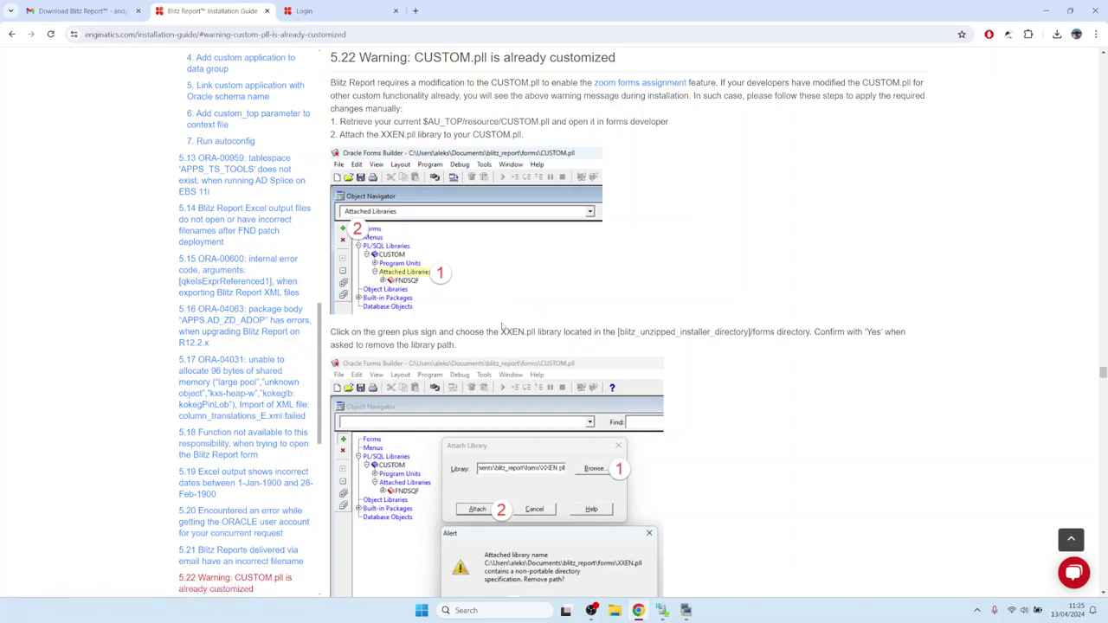
drag(500, 331, 524, 332)
scroll(433, 279, down, 6)
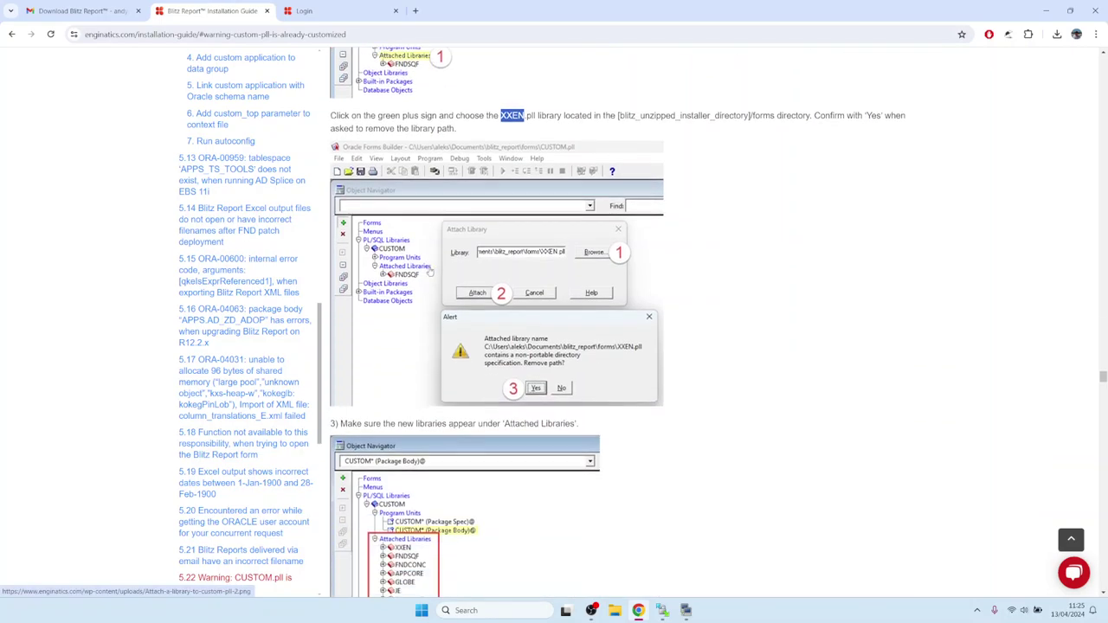
scroll(414, 299, down, 2)
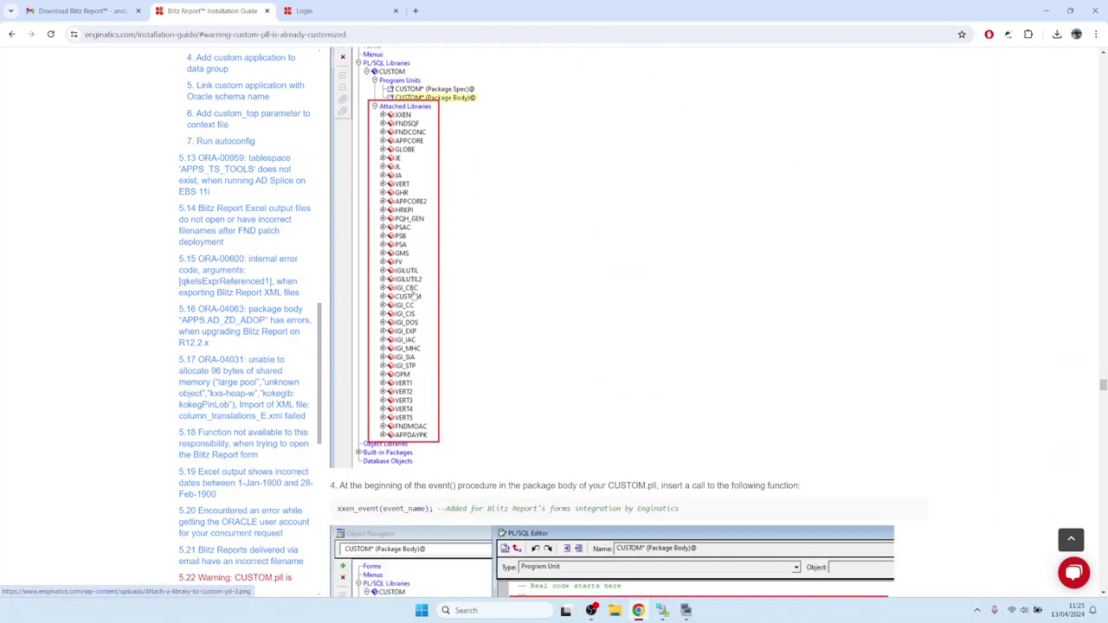
Review the xxen_event call and the CUSTOM.pll copy and recompile commands.
drag(338, 400, 684, 401)
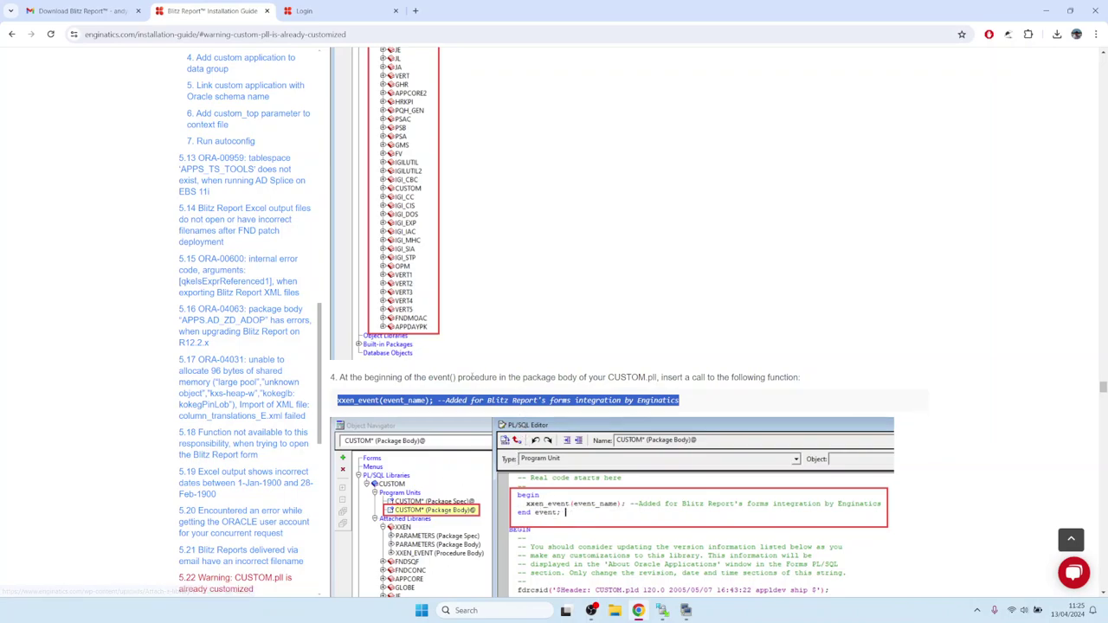
scroll(472, 377, down, 4)
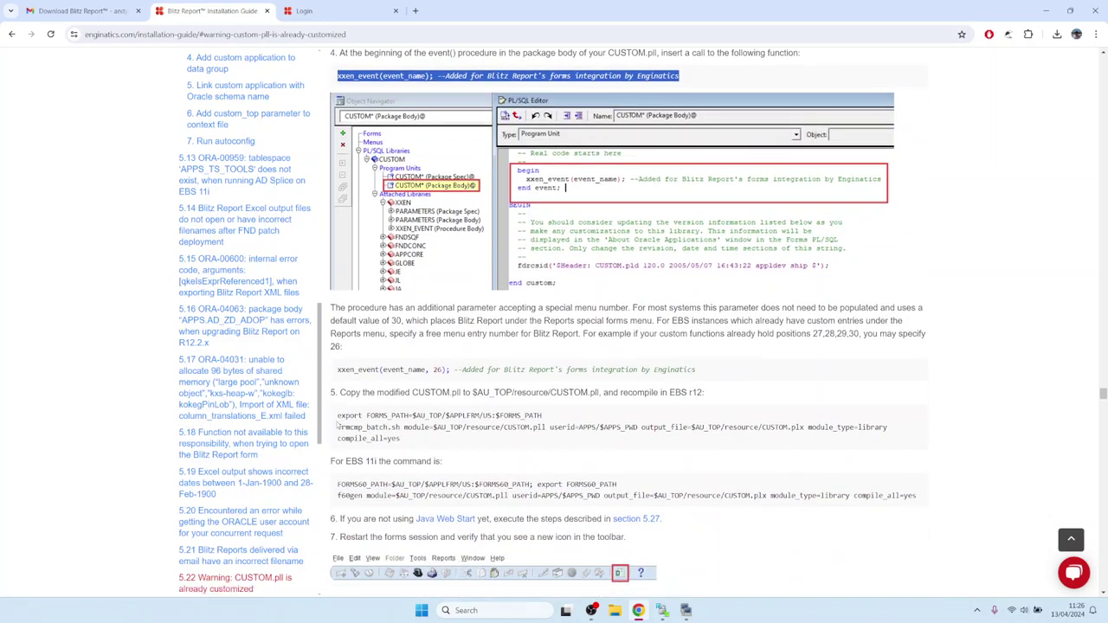
drag(335, 407, 417, 442)
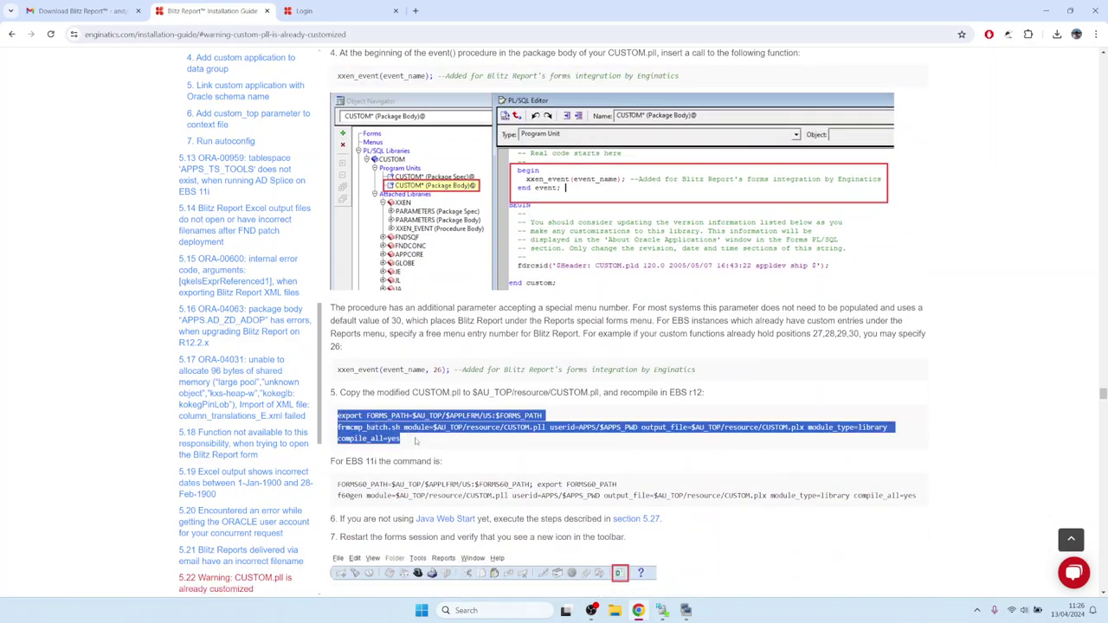
drag(339, 392, 717, 403)
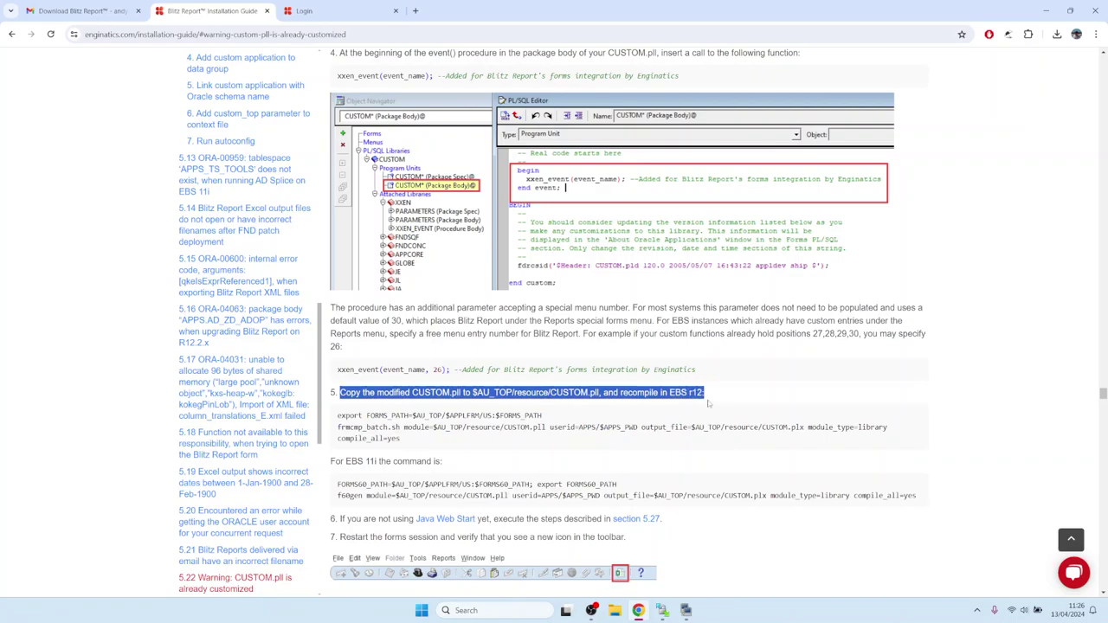
click(559, 422)
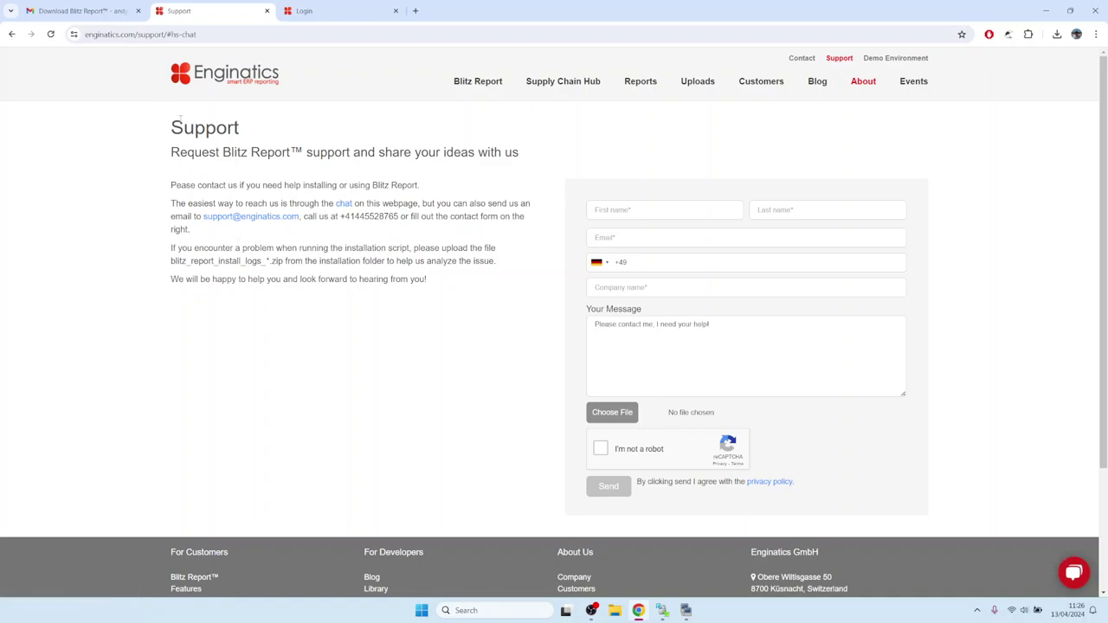
Review the TR and ZHS translation uploads in the PuTTY install log.
key(alt+Tab)
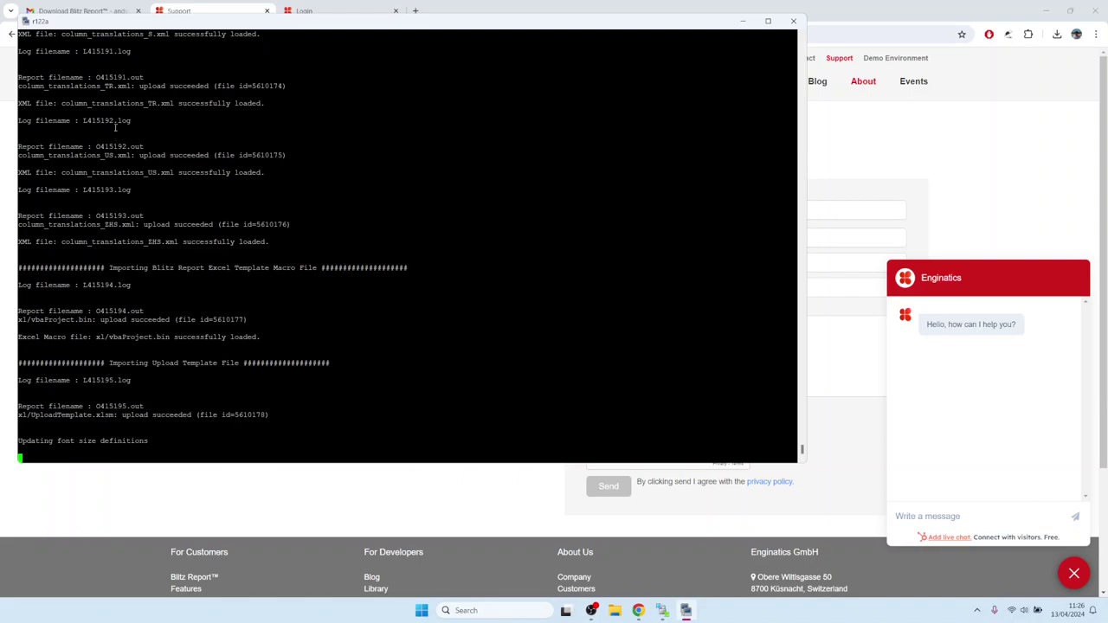
drag(45, 87, 128, 87)
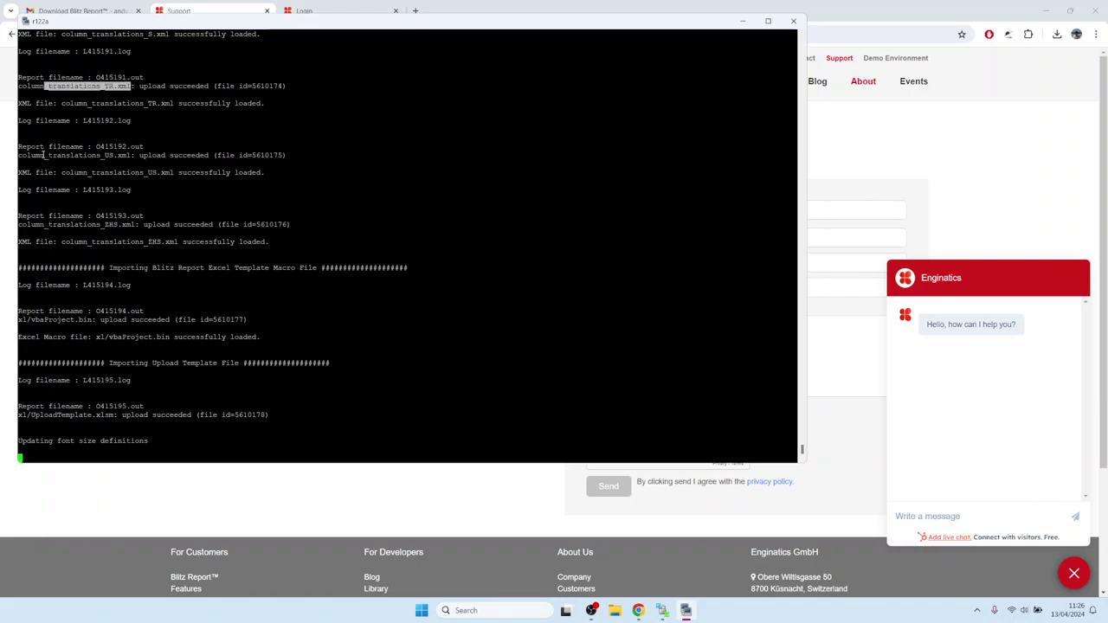
drag(43, 155, 111, 160)
click(109, 191)
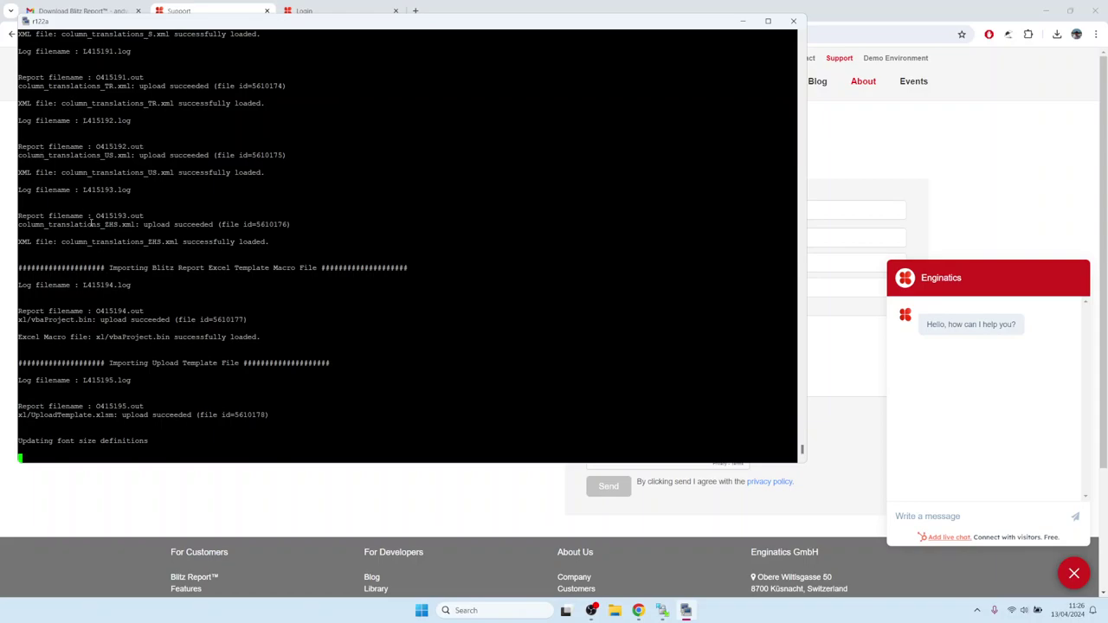
drag(104, 225, 113, 225)
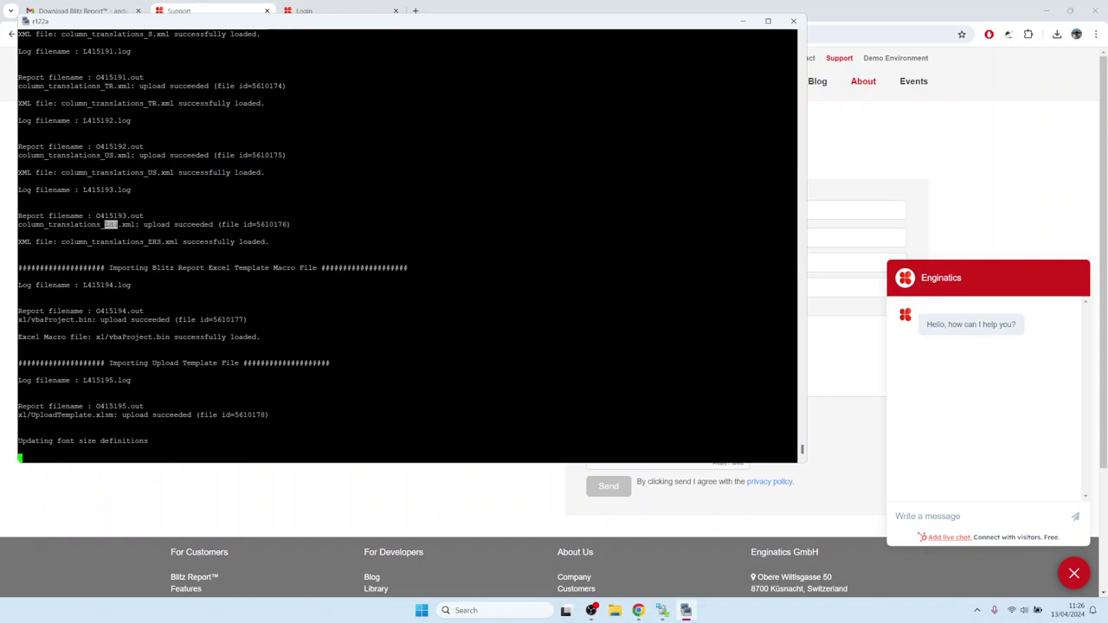
click(62, 234)
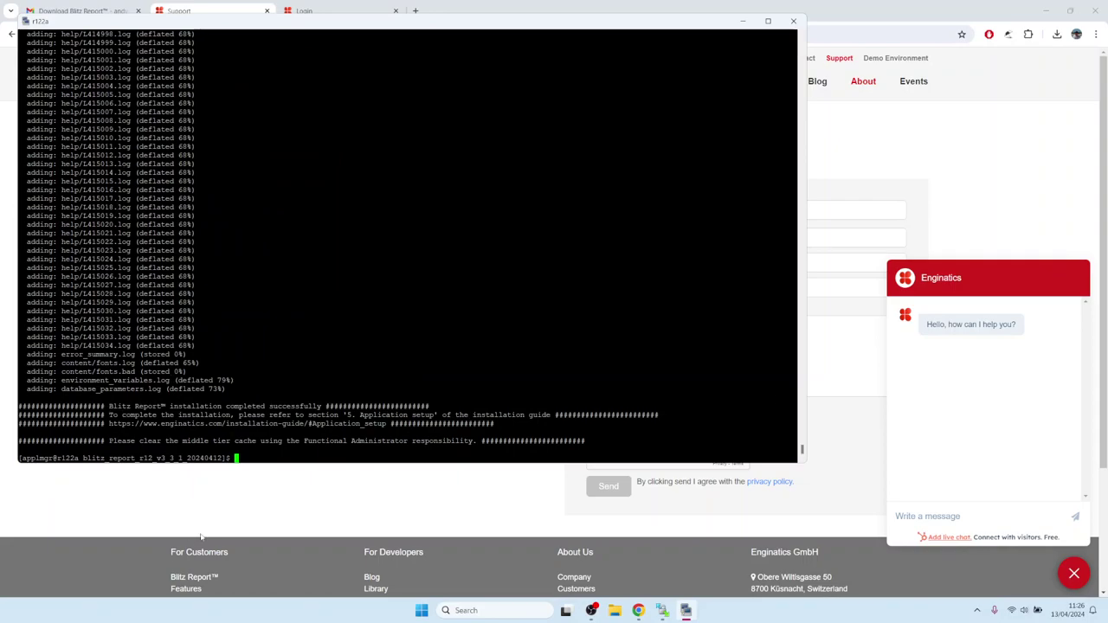
Note the log's middle-tier cache reminder, then return the browser to the CUSTOM.pll section.
click(1073, 573)
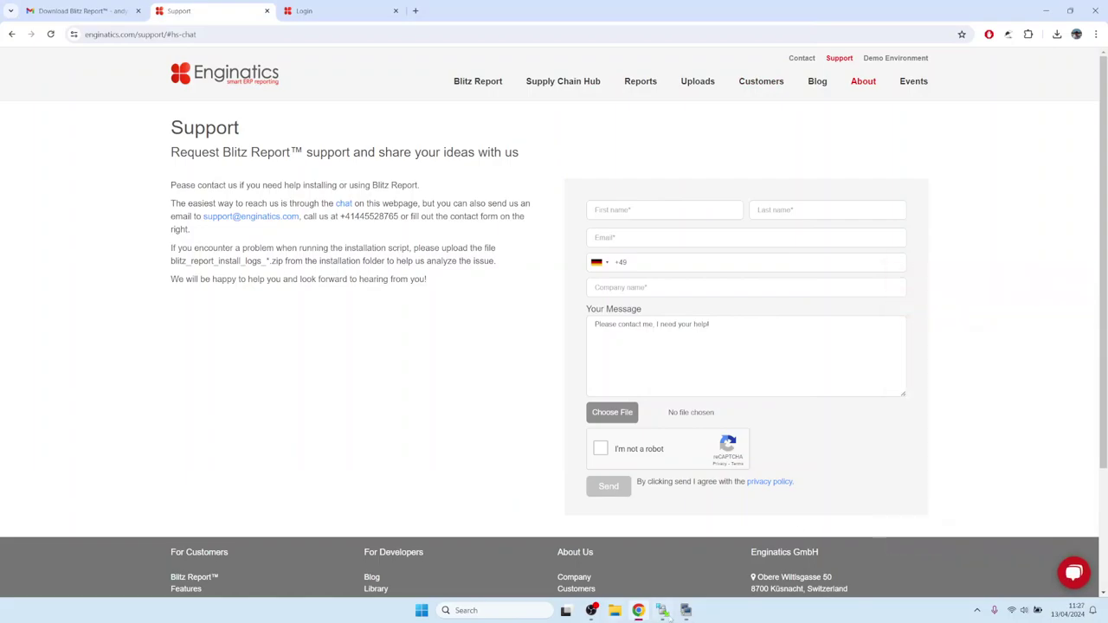
click(685, 610)
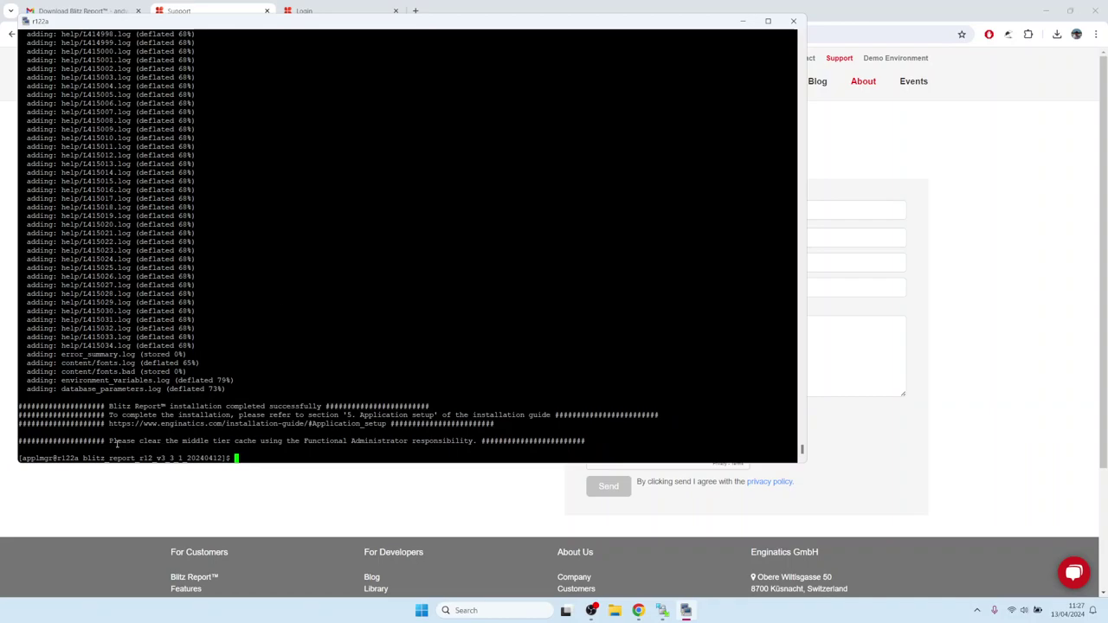
drag(117, 442, 474, 438)
click(994, 296)
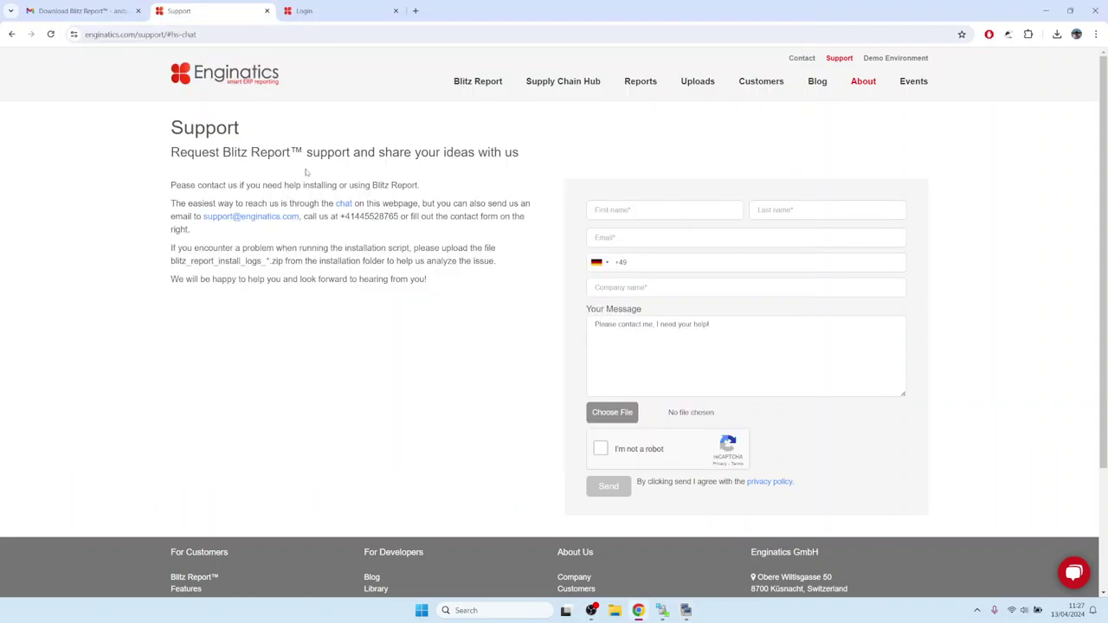
click(10, 35)
mouse_move(487, 87)
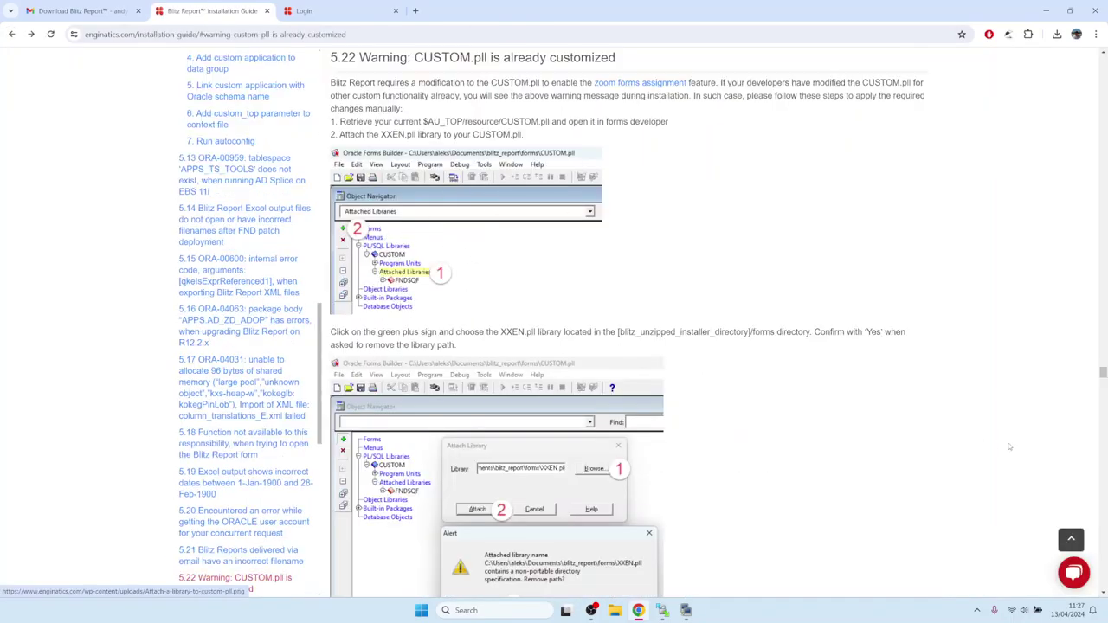
Find the guide's step 6 on clearing the middle tier cache, then go to the EBS login tab.
click(11, 35)
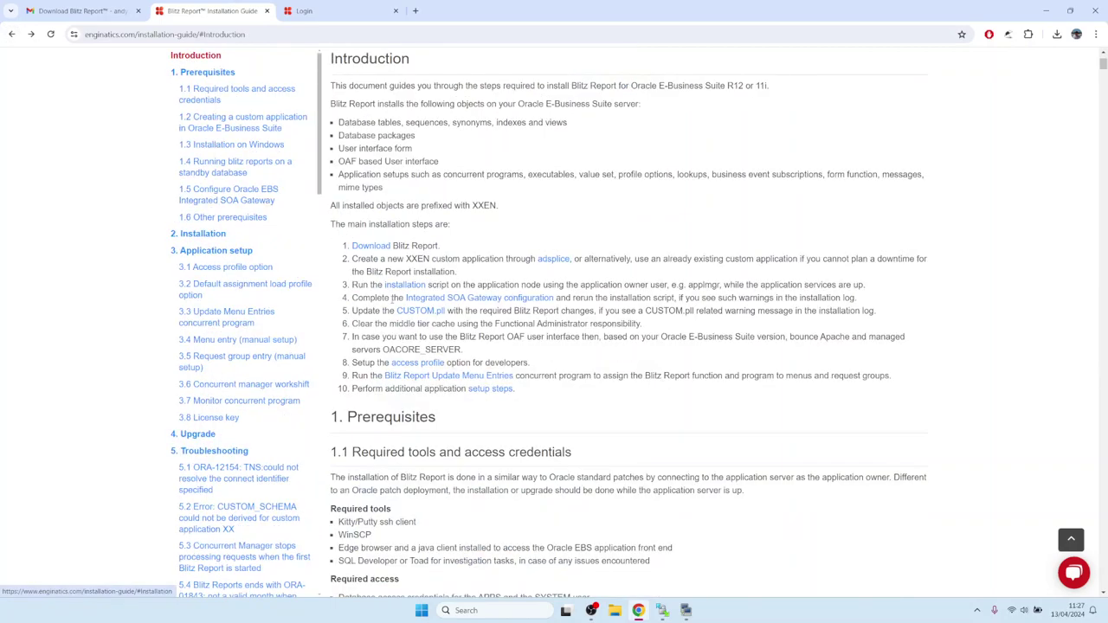
click(208, 252)
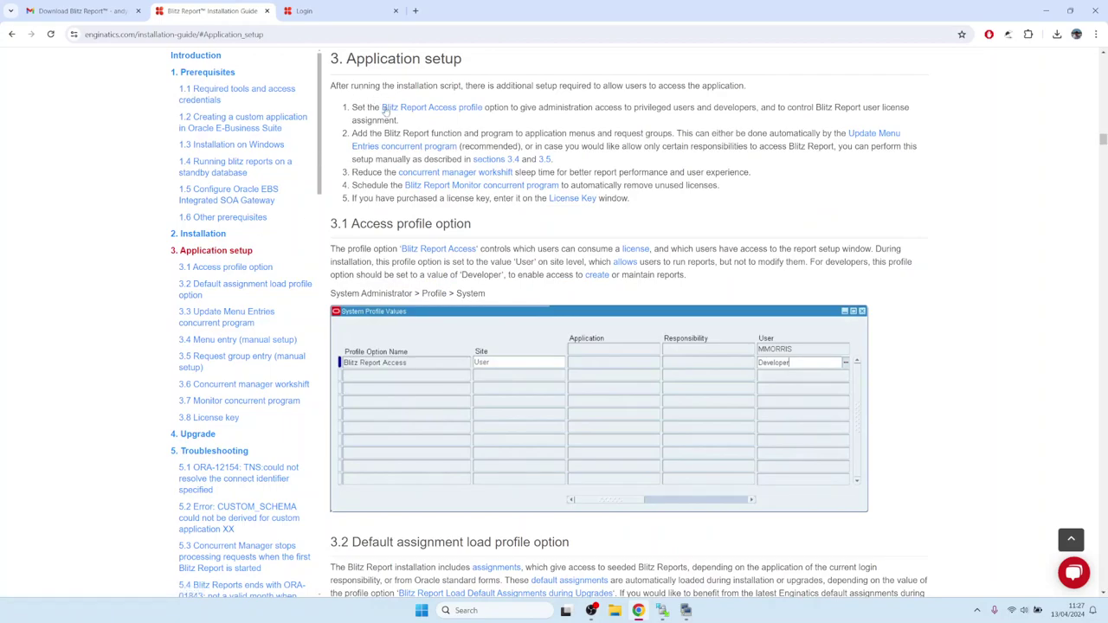
key(alt+Left)
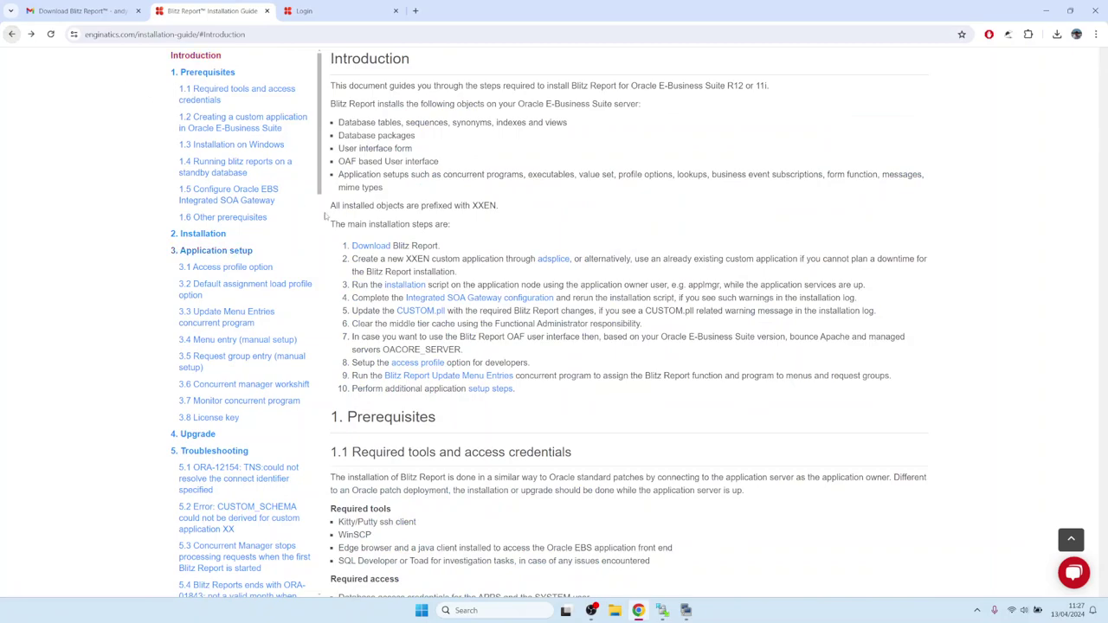
drag(358, 325, 647, 329)
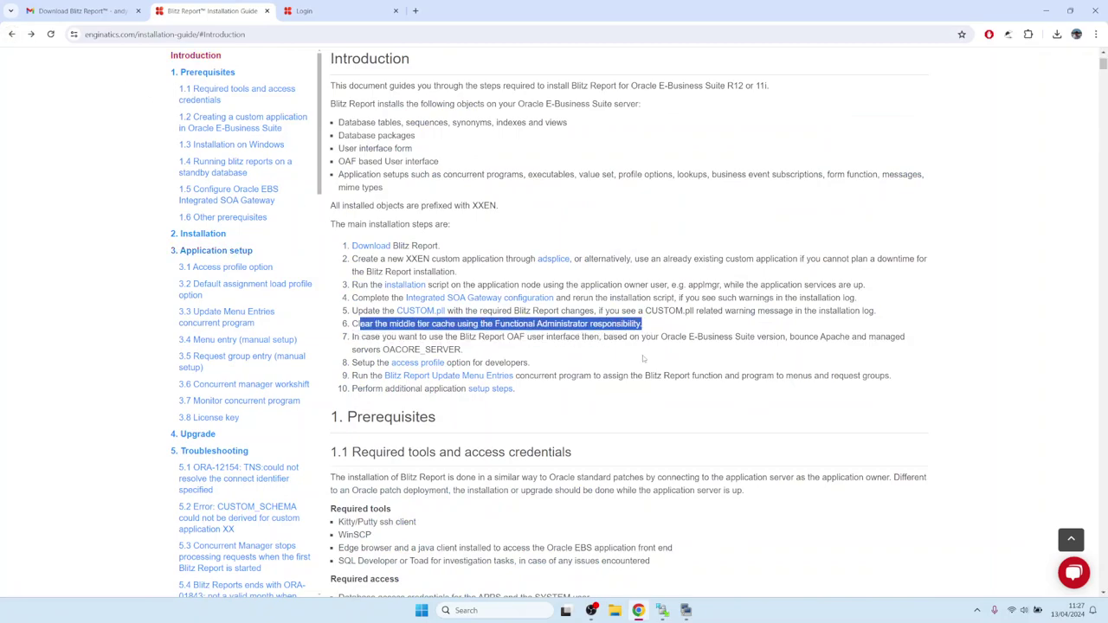
click(332, 14)
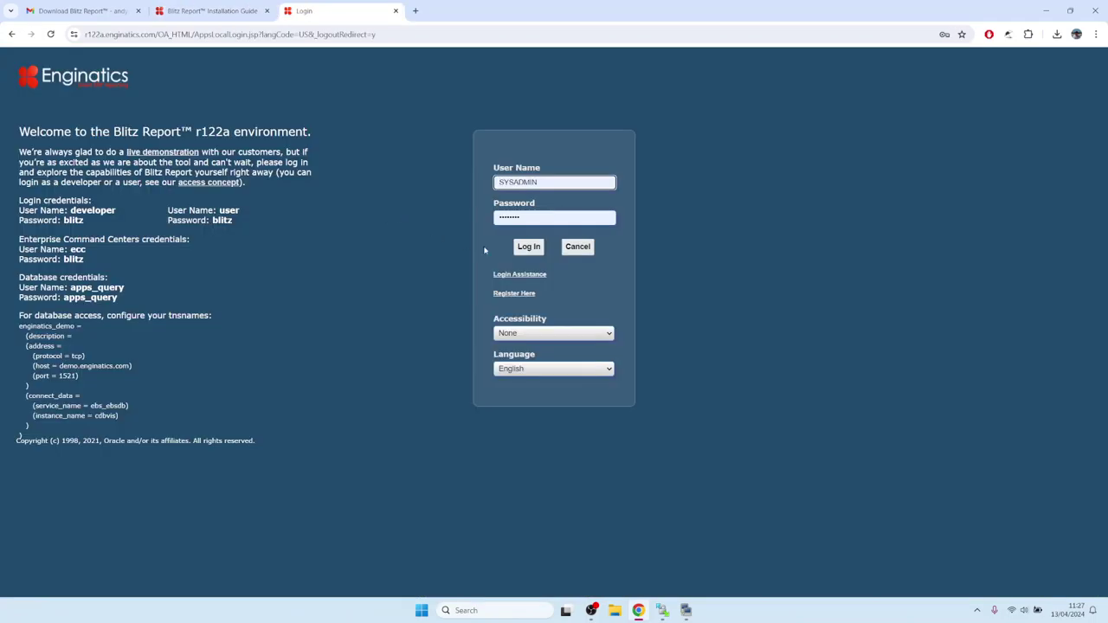
Log in and clear all caches via Core Services > Caching Framework > Global Configuration.
click(528, 247)
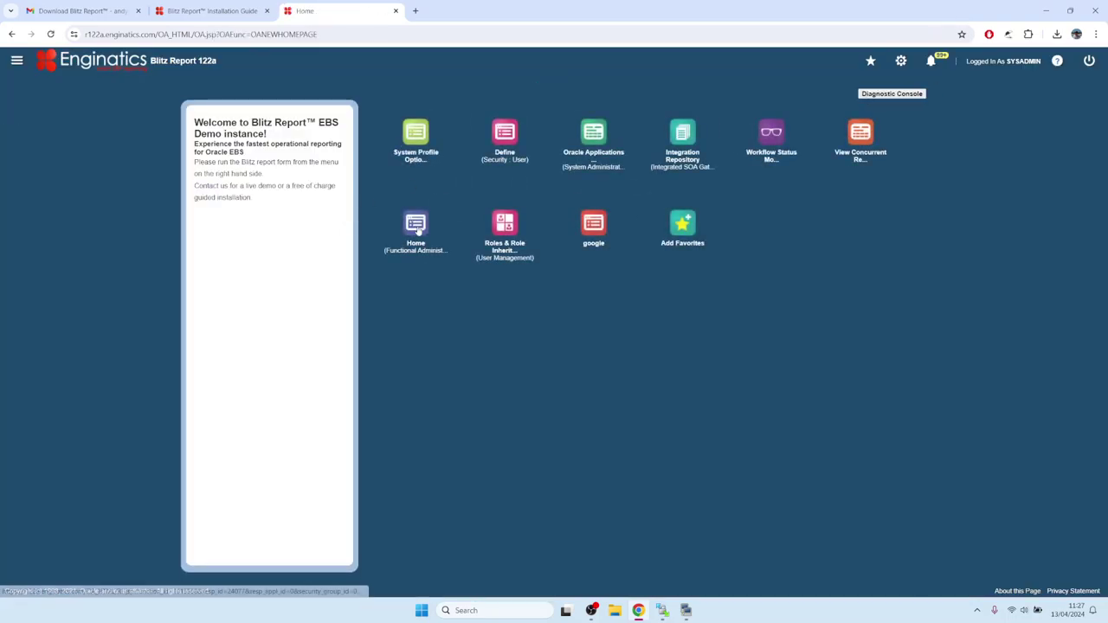
click(418, 230)
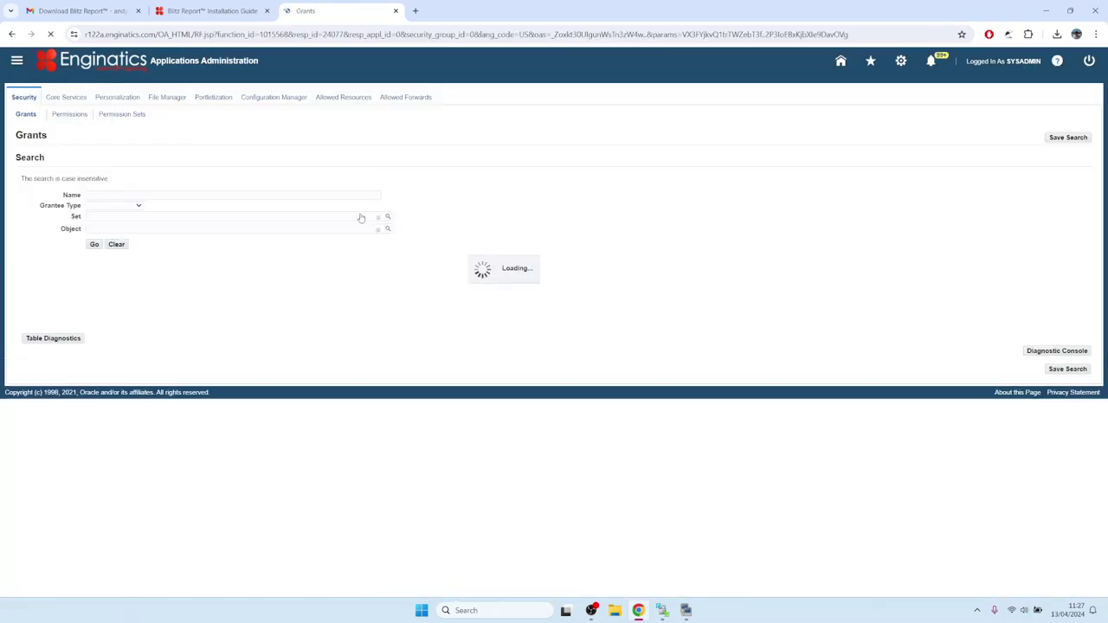
click(69, 98)
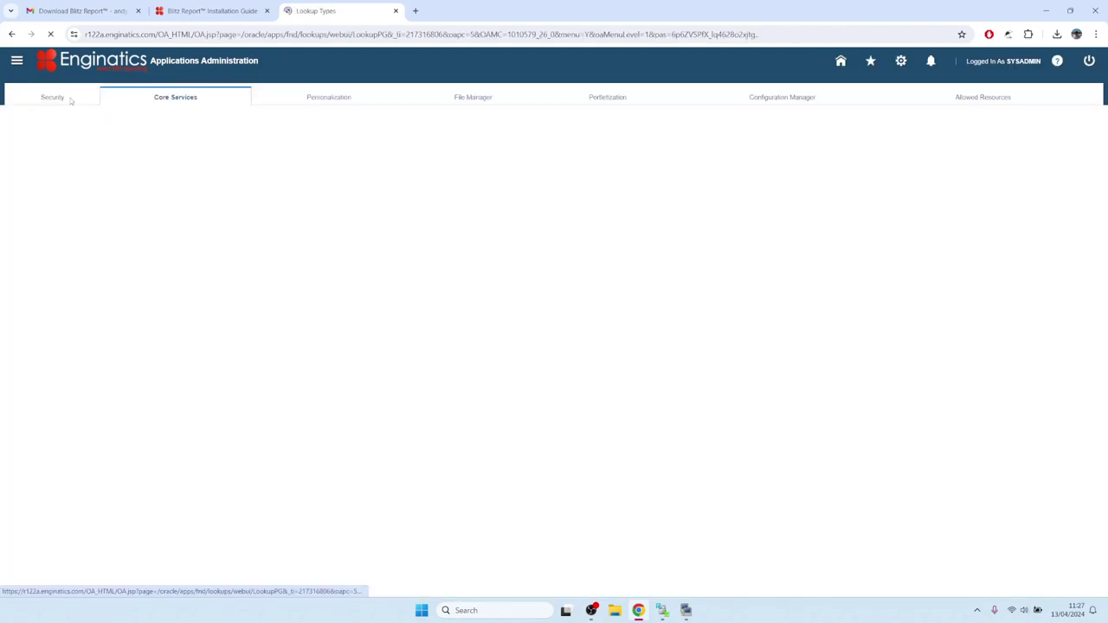
click(285, 114)
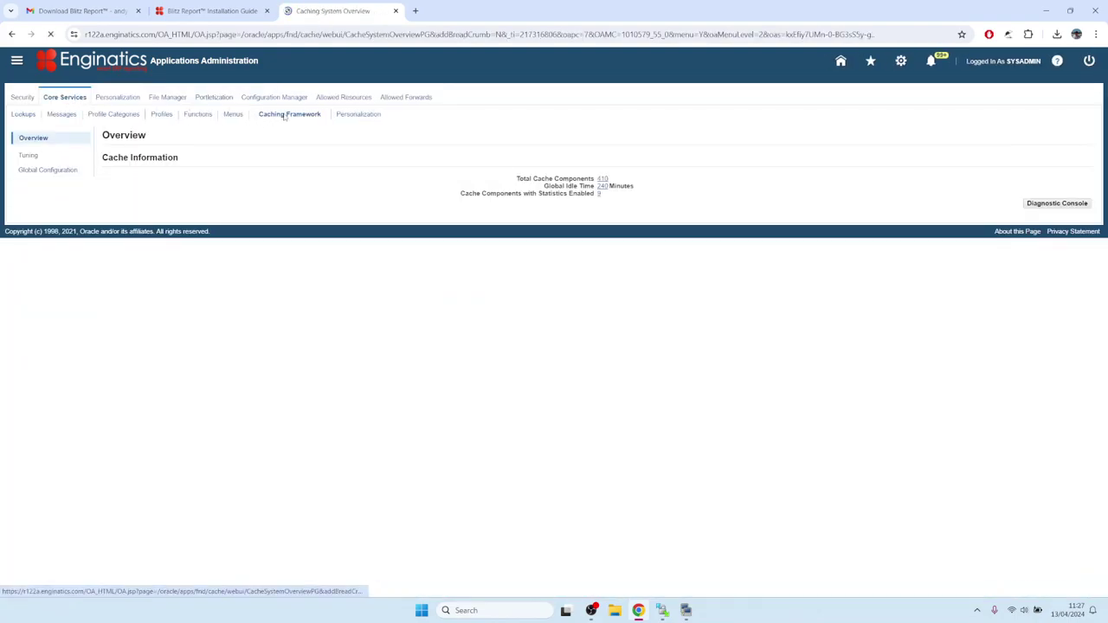
click(55, 171)
click(1058, 248)
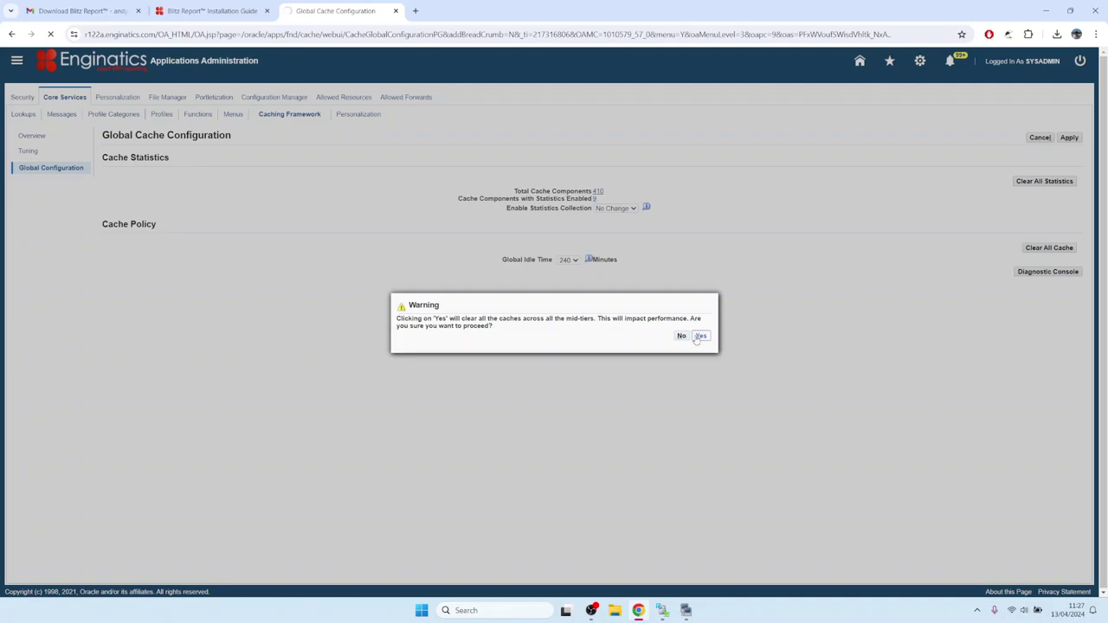
click(700, 336)
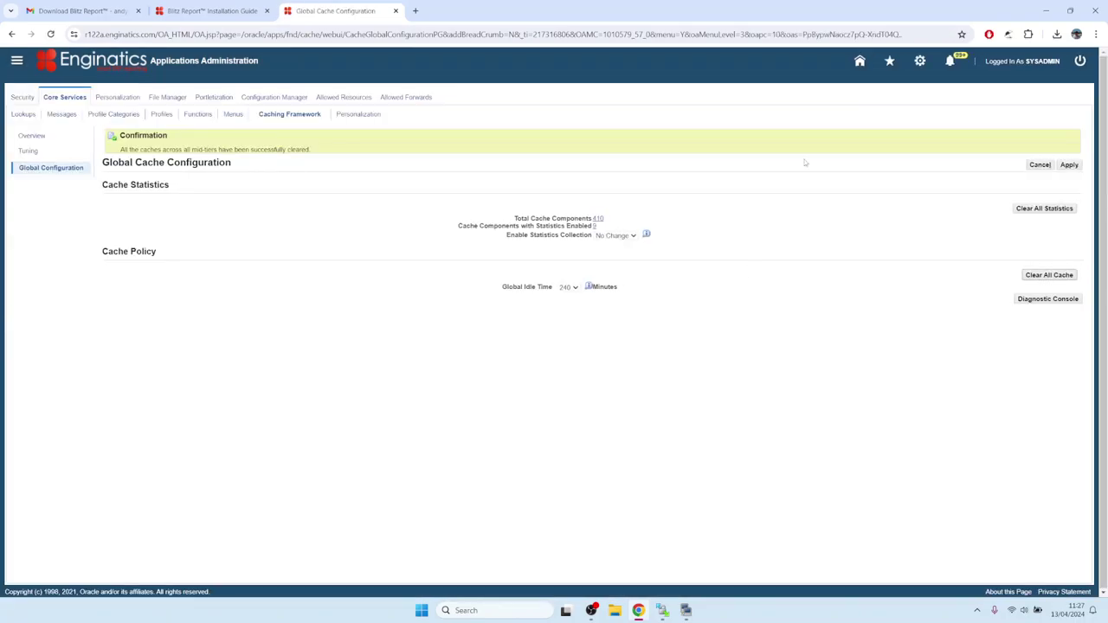
click(859, 63)
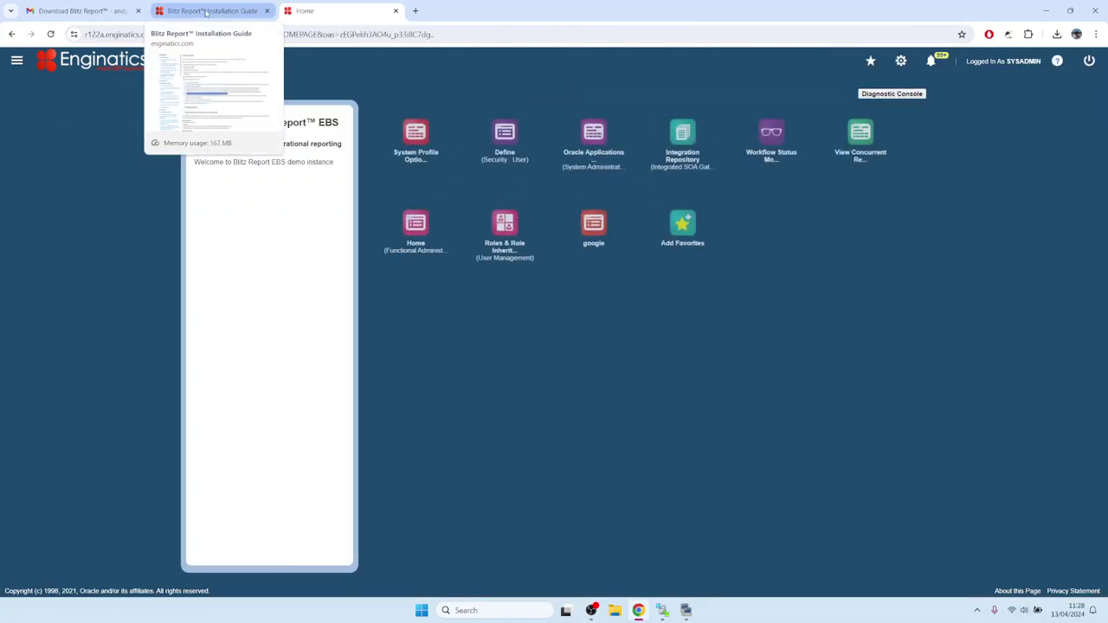
click(206, 12)
Read guide section 3.1 Access profile option, then launch System Profile Options from EBS.
click(642, 324)
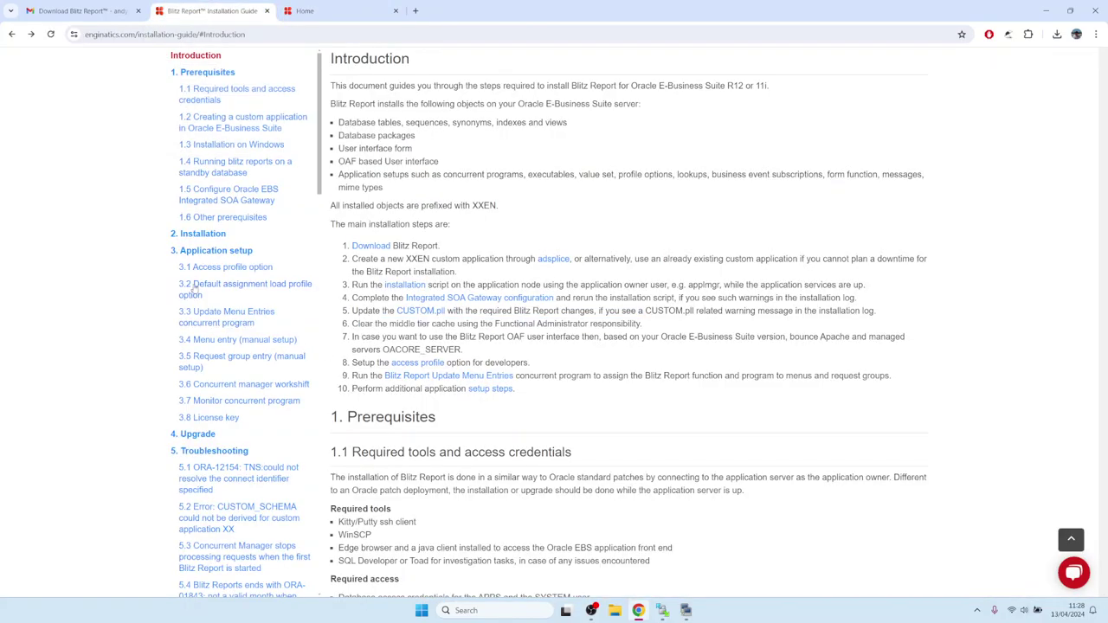
click(201, 251)
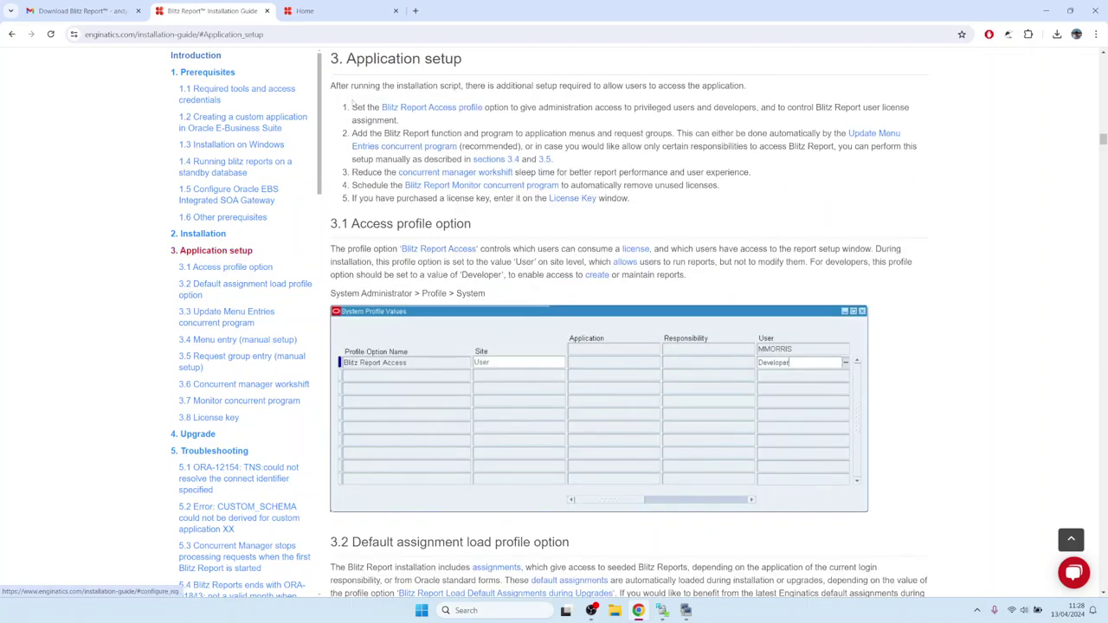
drag(381, 108, 483, 107)
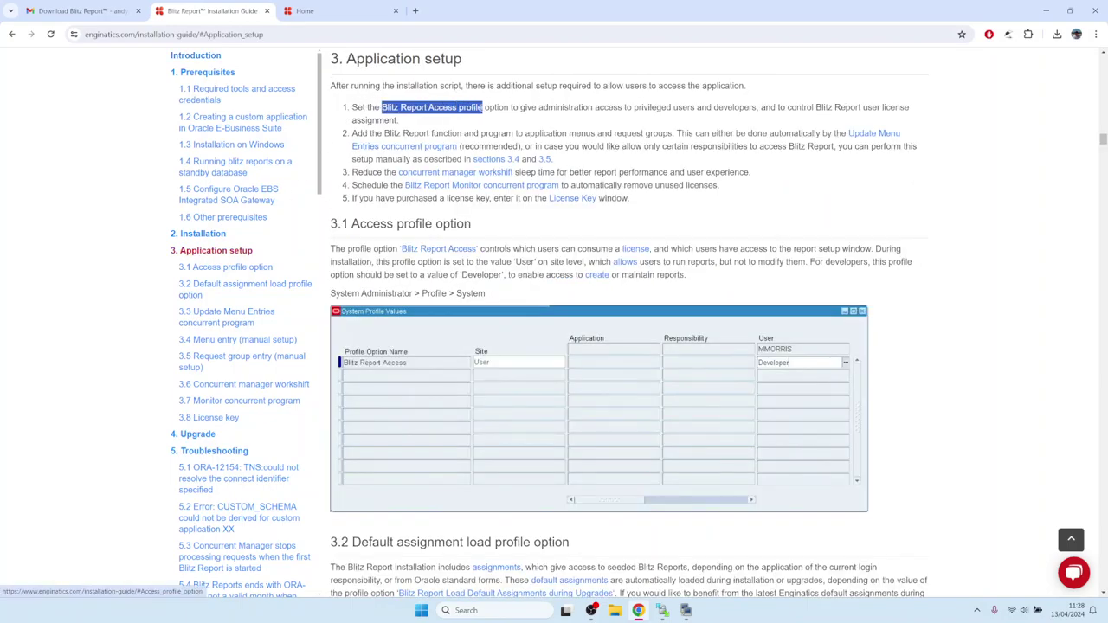
click(423, 110)
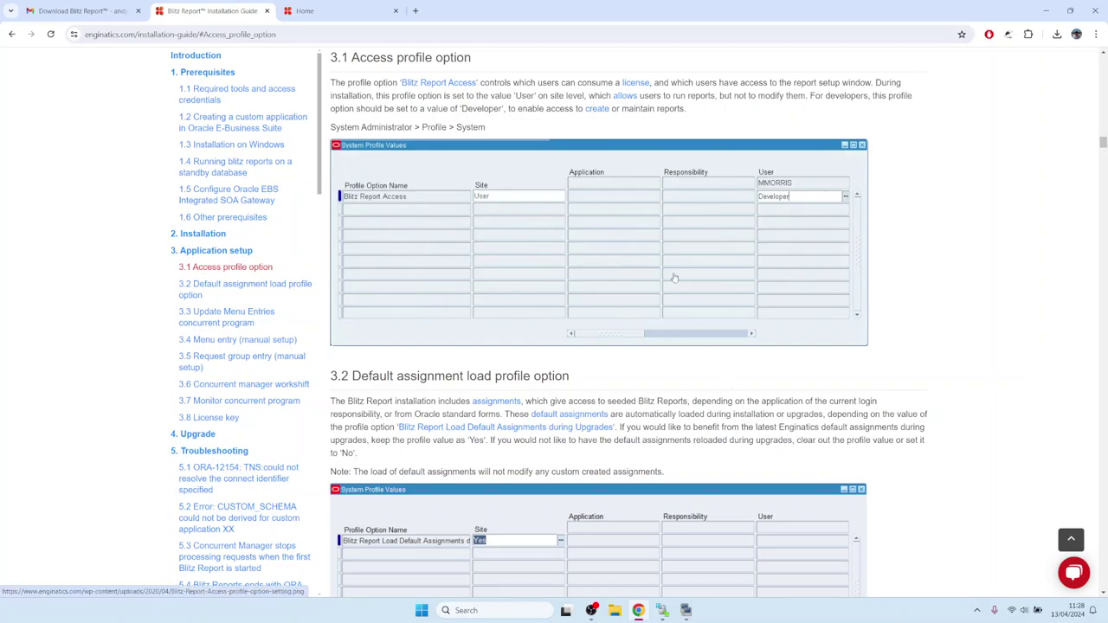
click(342, 10)
click(427, 135)
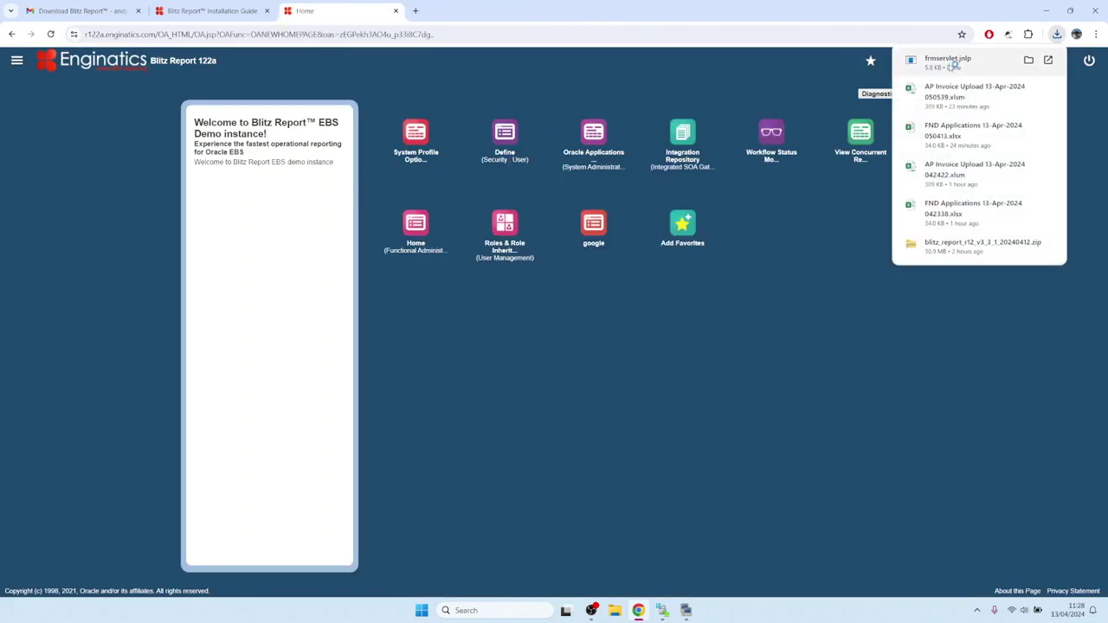
Launch the forms and find the Blitz% profiles for user SYSADMIN.
click(952, 62)
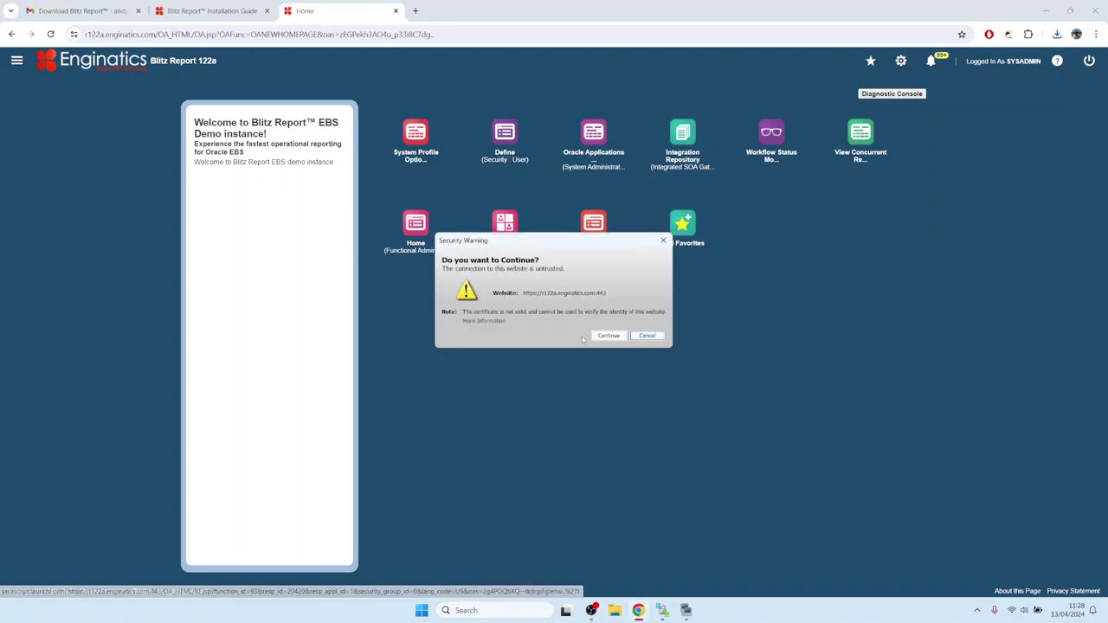
click(598, 339)
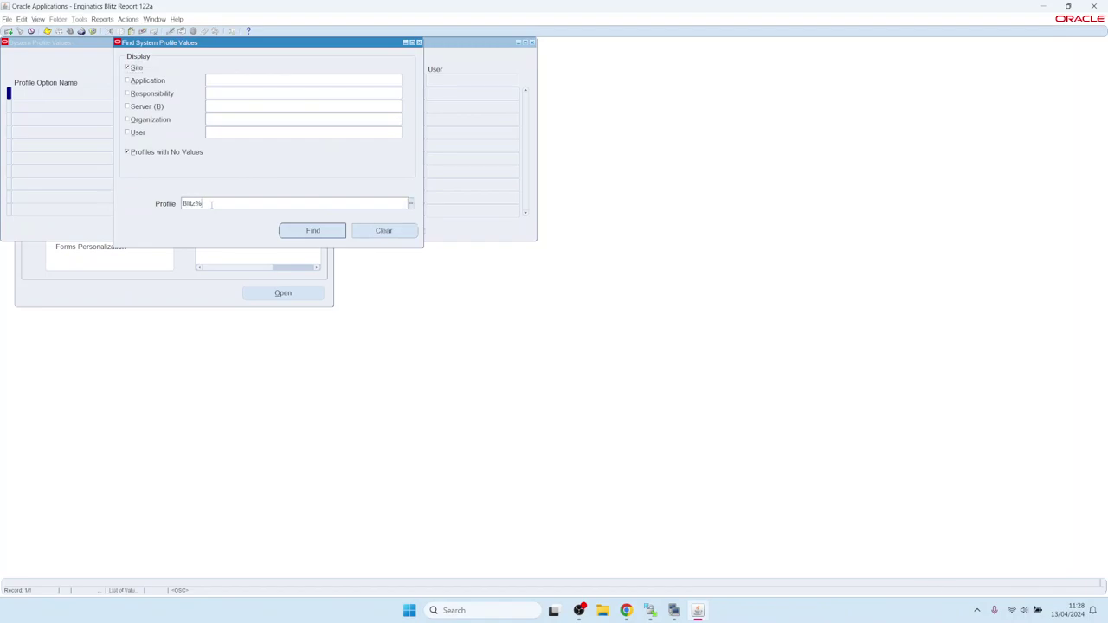
click(237, 131)
text(SYSADMIN)
key(Return)
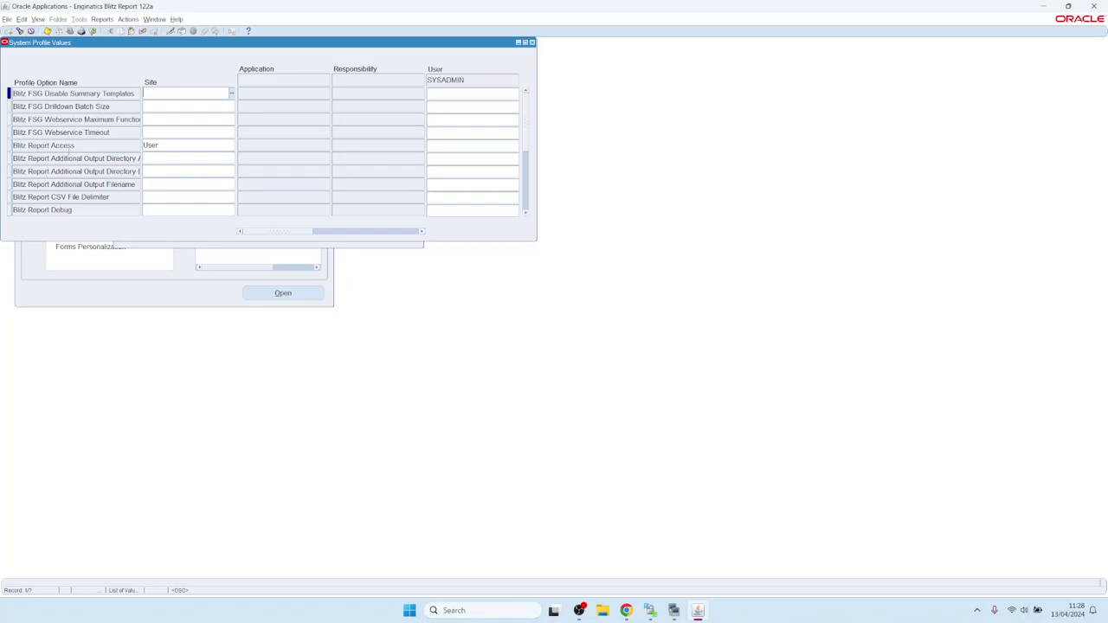
drag(71, 146, 15, 151)
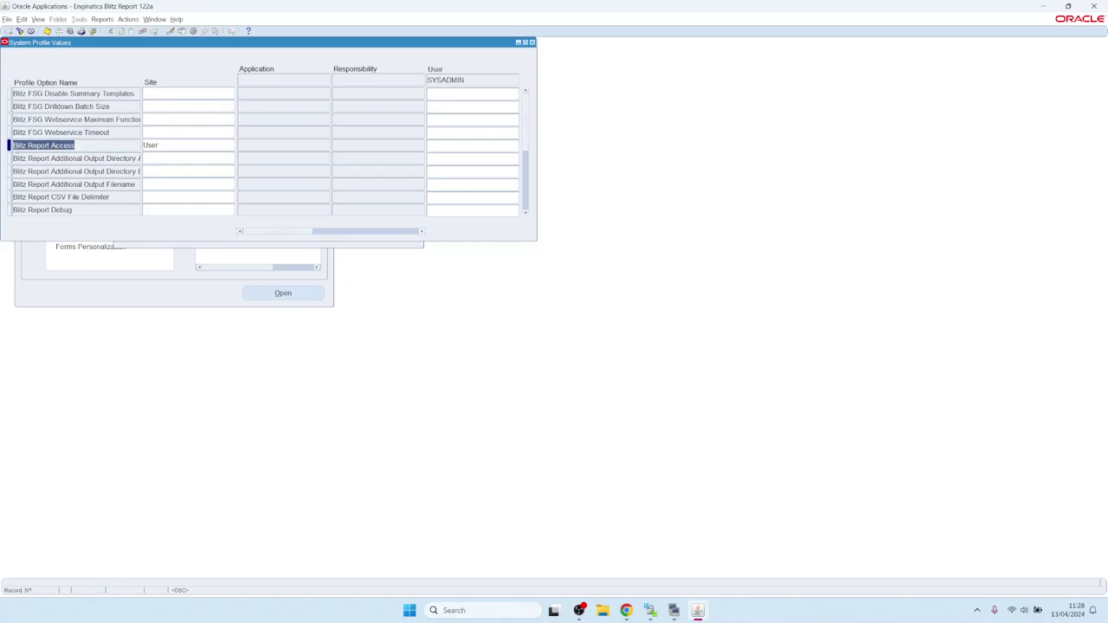
click(183, 144)
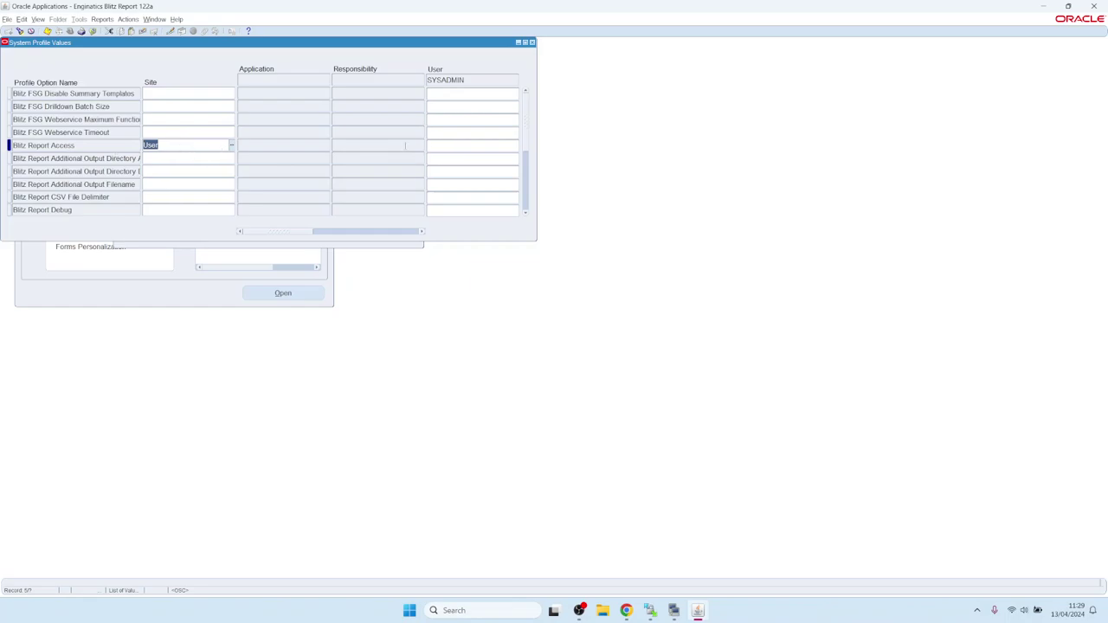
Set the user-level Blitz Report Access value to System and save it.
click(441, 146)
click(516, 147)
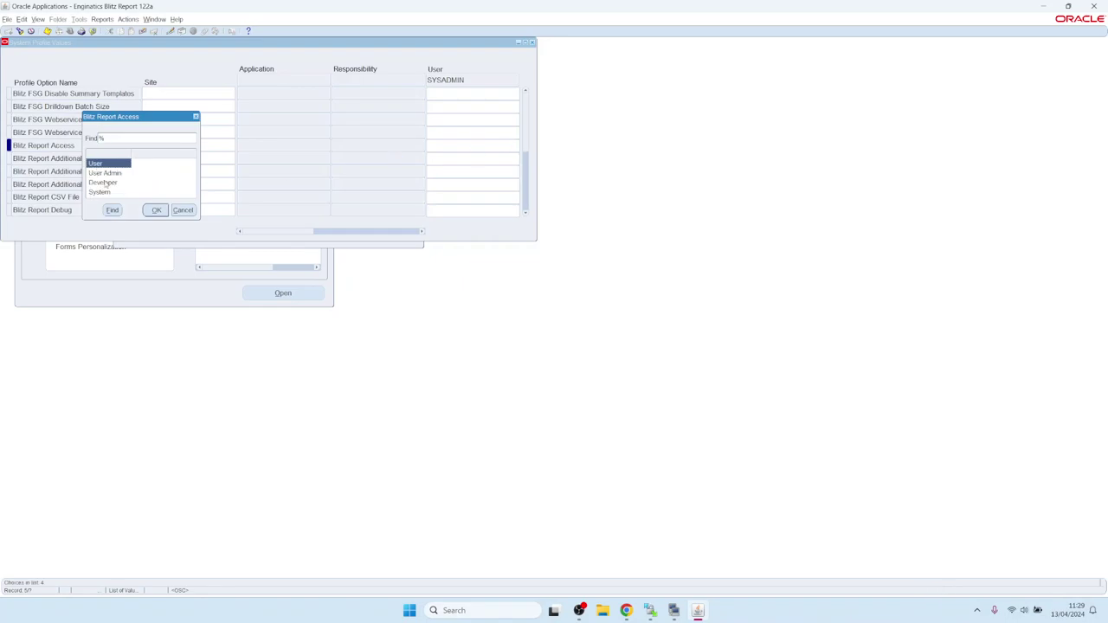
click(107, 185)
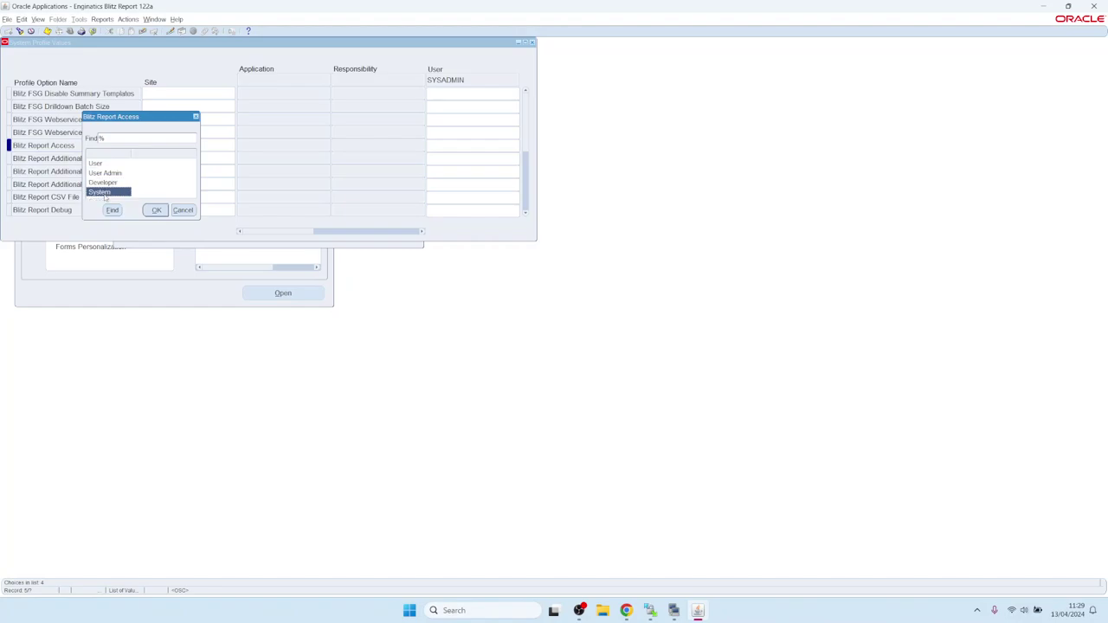
click(100, 193)
double_click(104, 192)
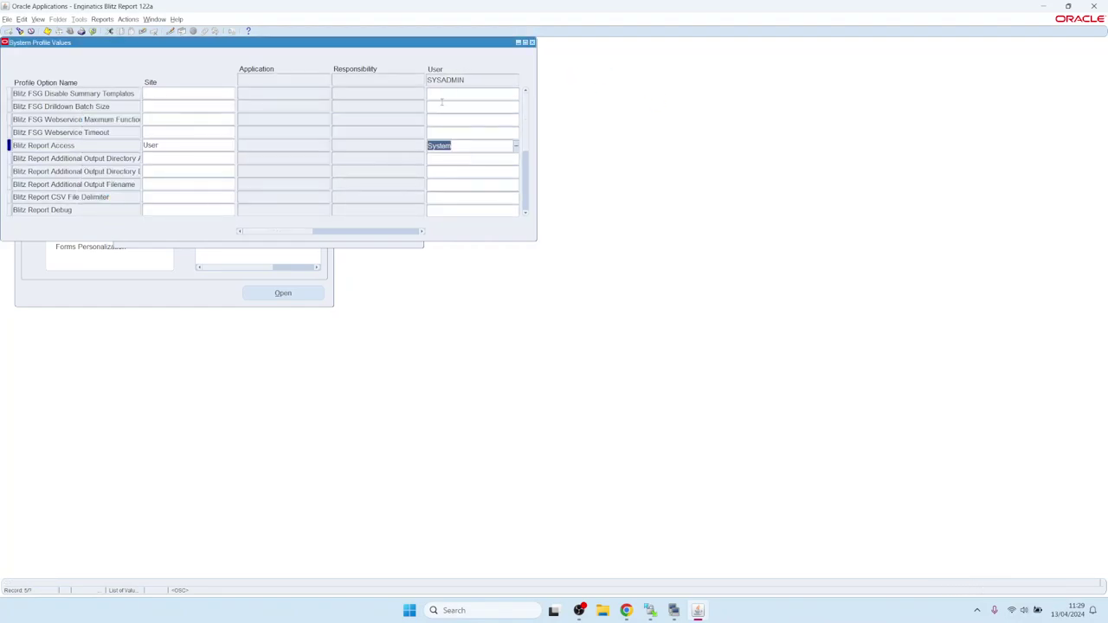
key(ctrl+s)
click(532, 42)
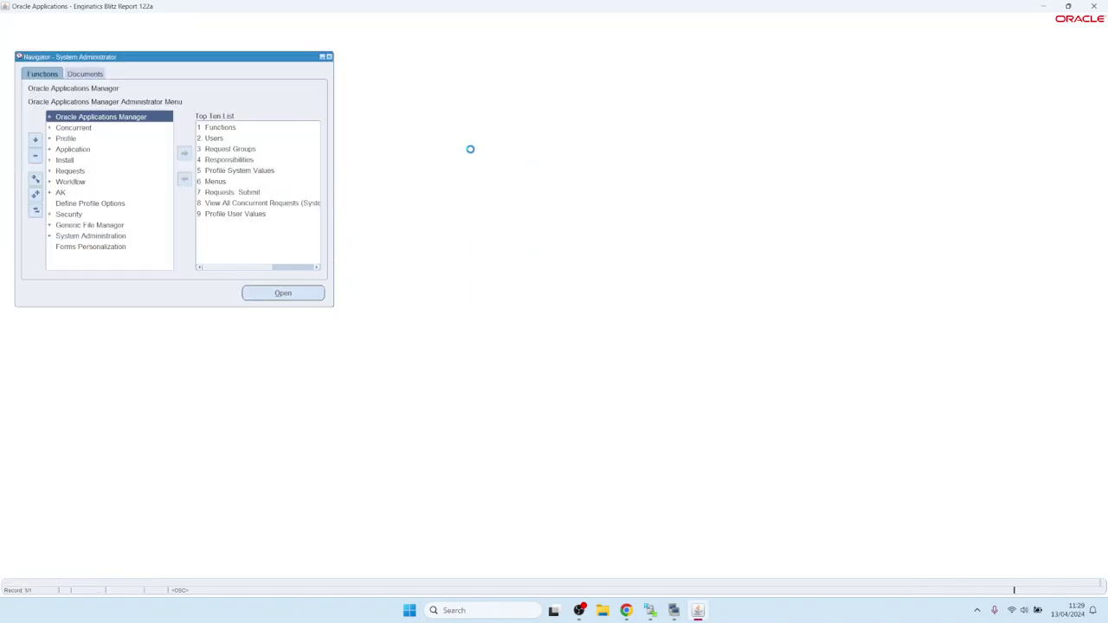
In the guide's Application setup, open section 3.3 on the Update Menu Entries concurrent program.
click(625, 610)
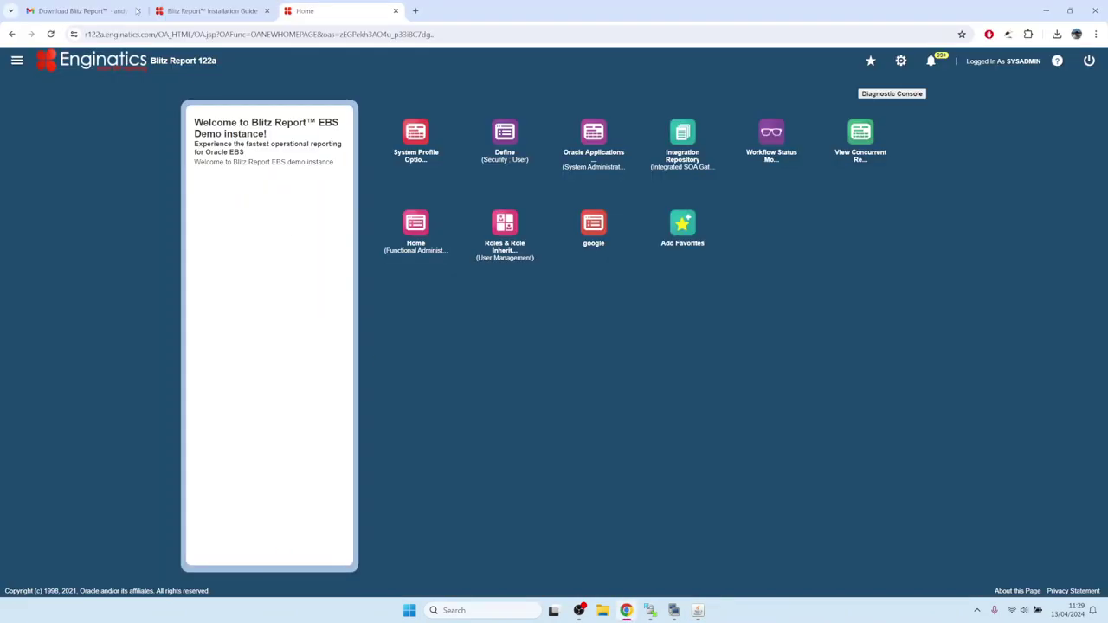
click(212, 10)
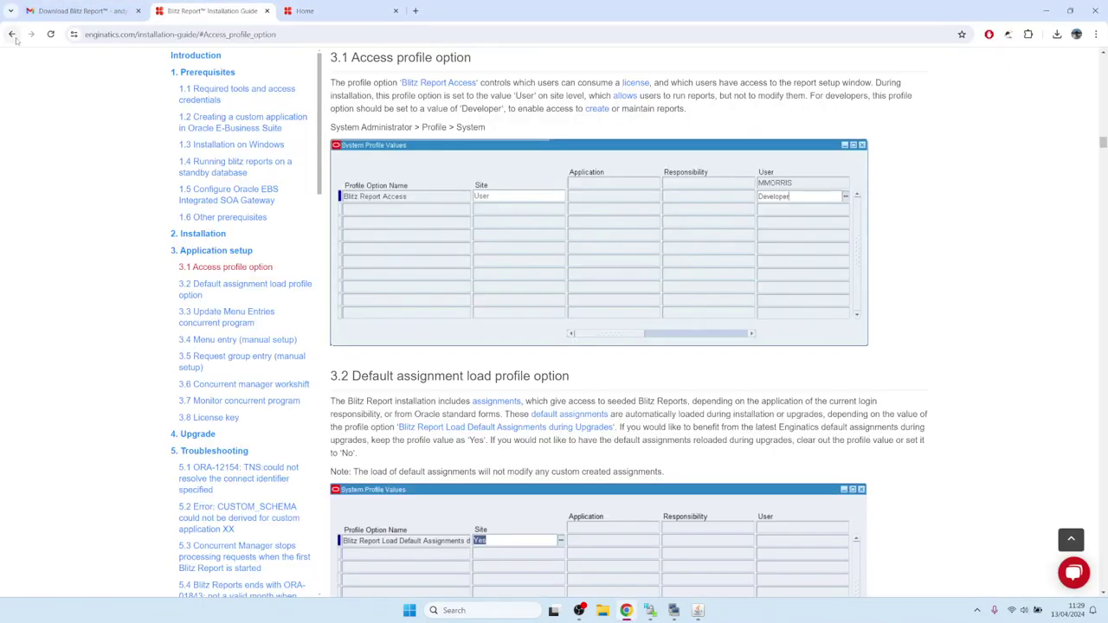
click(11, 34)
click(367, 129)
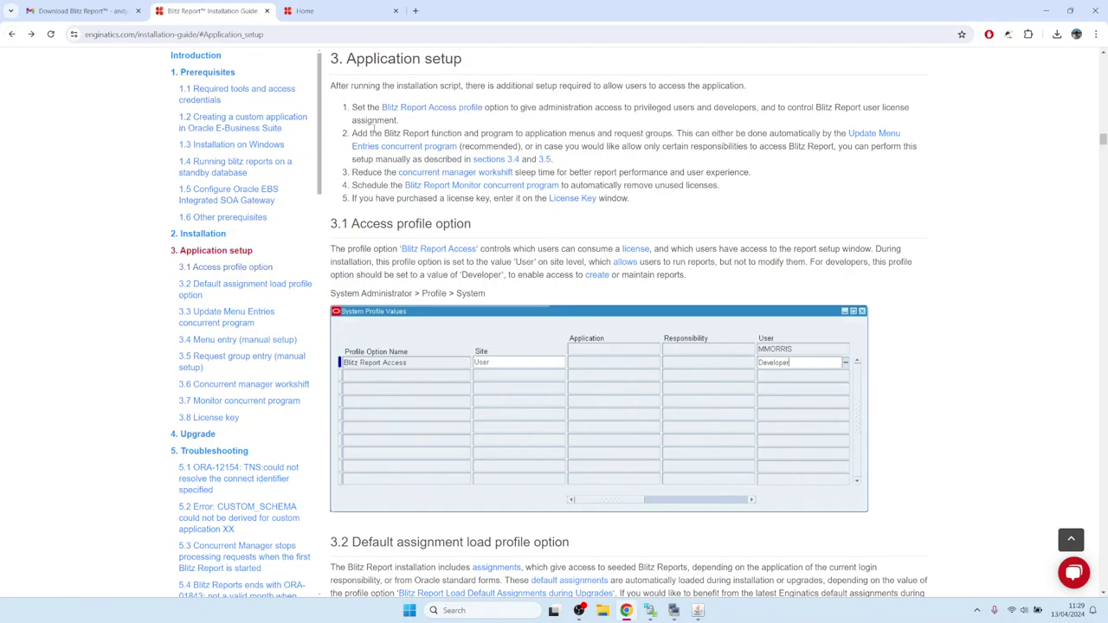
drag(369, 133, 483, 134)
click(660, 133)
click(868, 136)
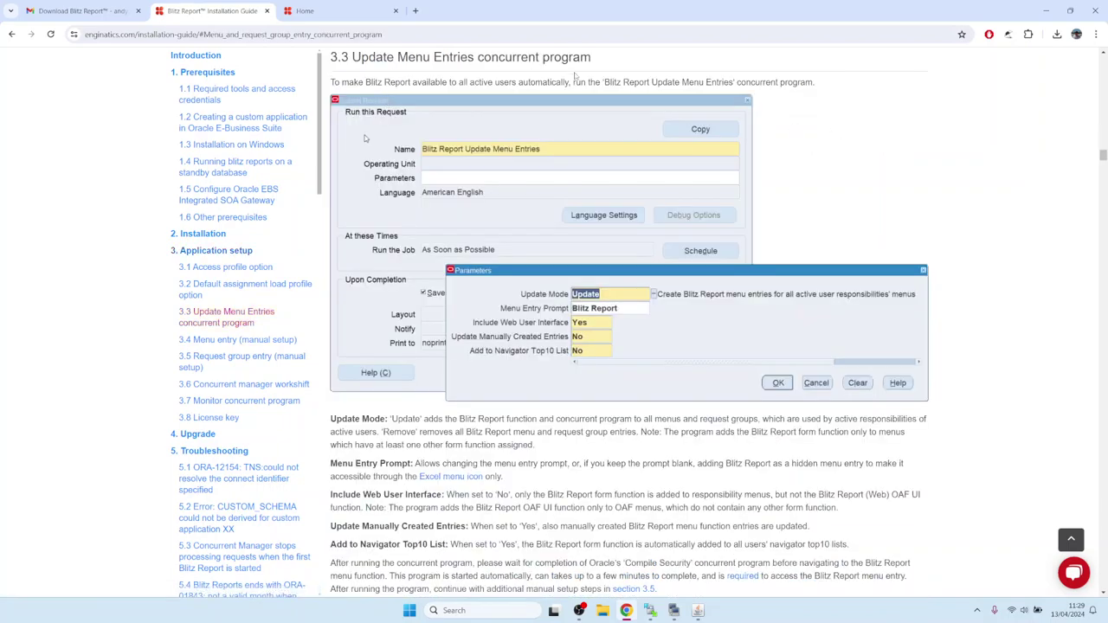
Start a new single request for the Blitz Report Update Menu Entries program.
click(698, 610)
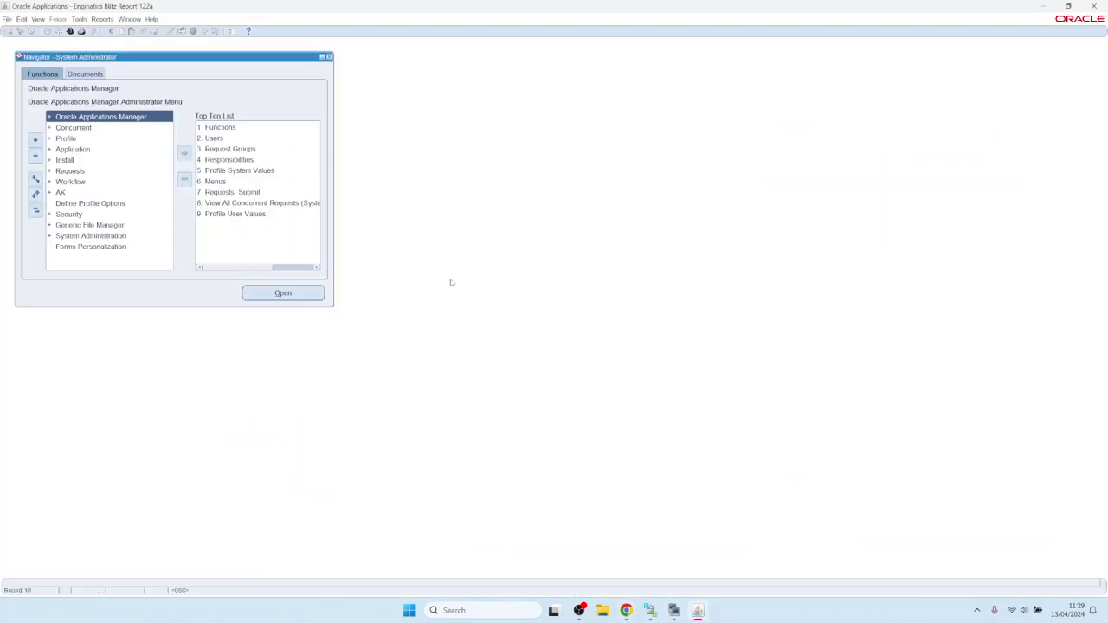
key(alt+v)
key(Up)
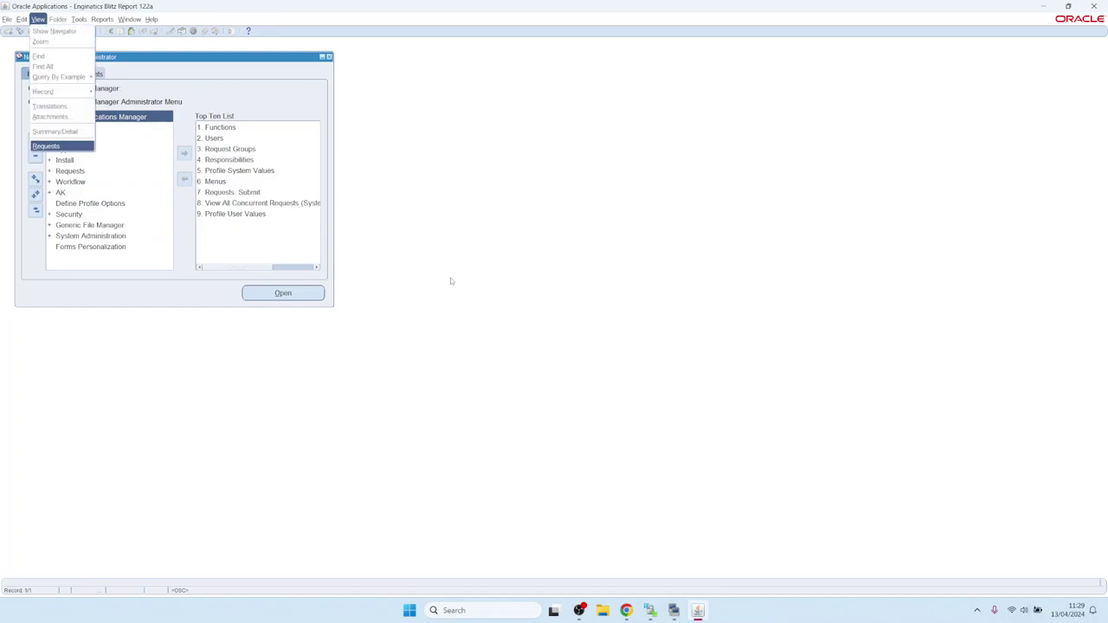
key(Return)
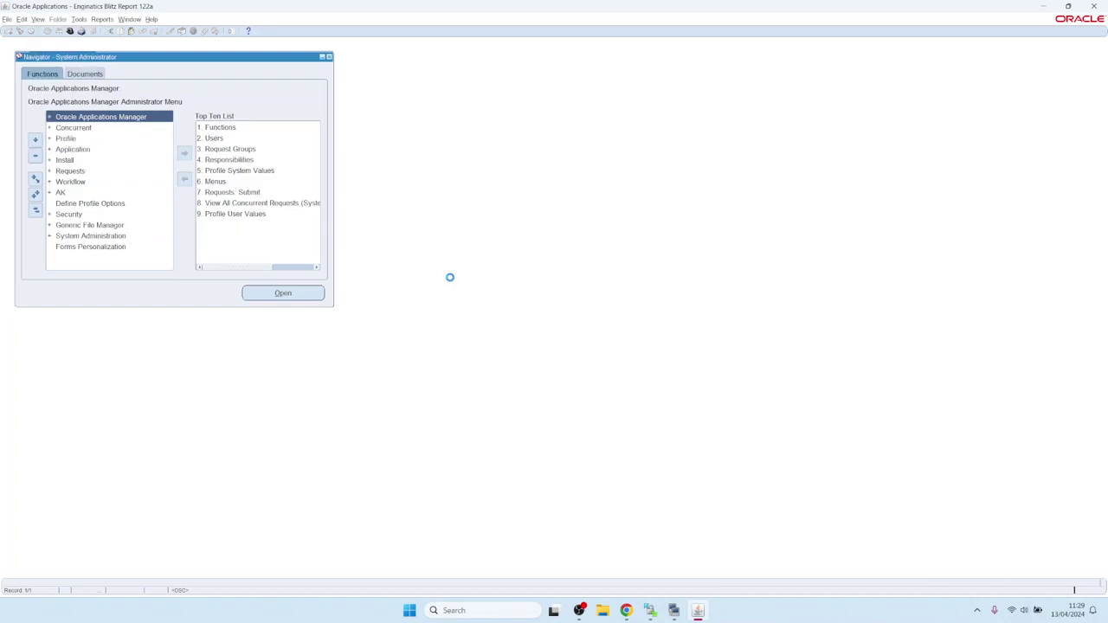
key(Return)
key(Return)
text(Bli)
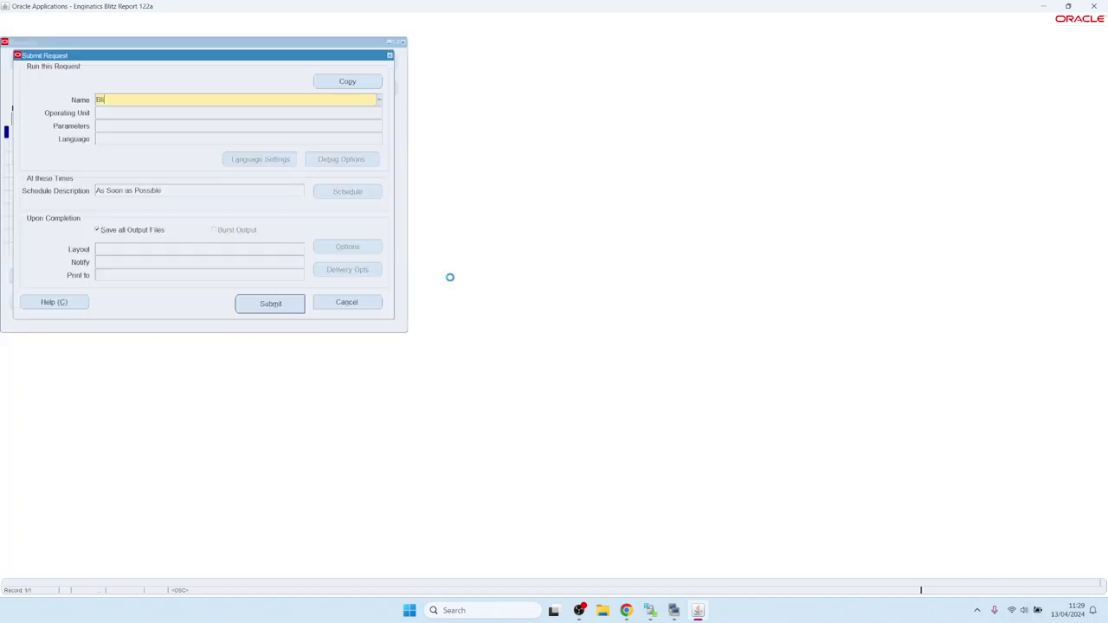
text(tz%)
key(Tab)
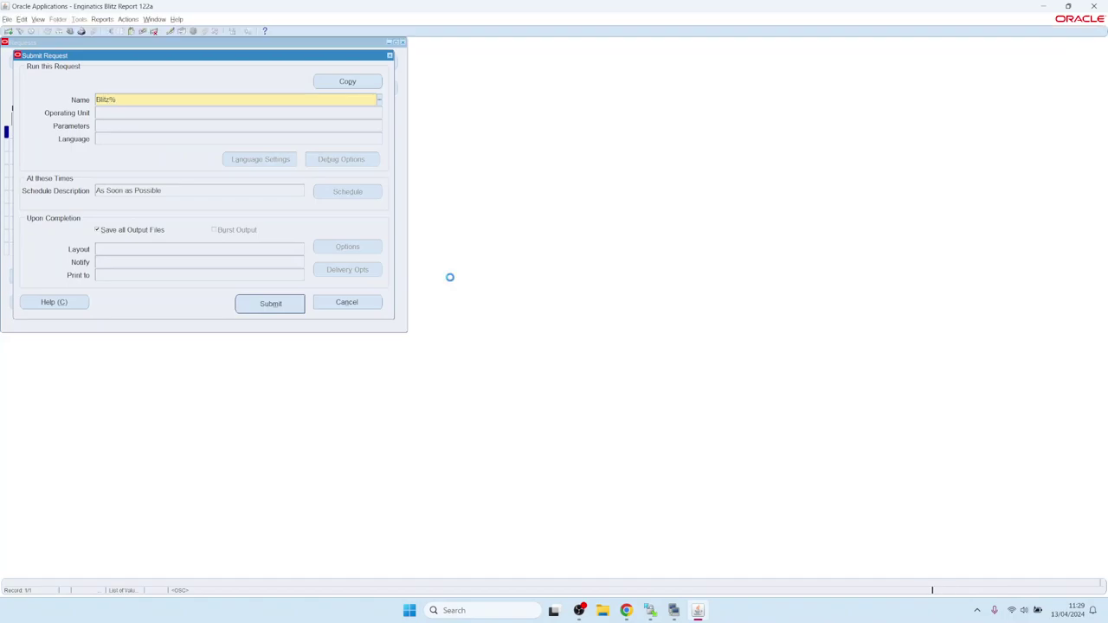
key(Down)
key(Down)
key(Down)
key(Down)
key(Down)
key(Down)
key(Down)
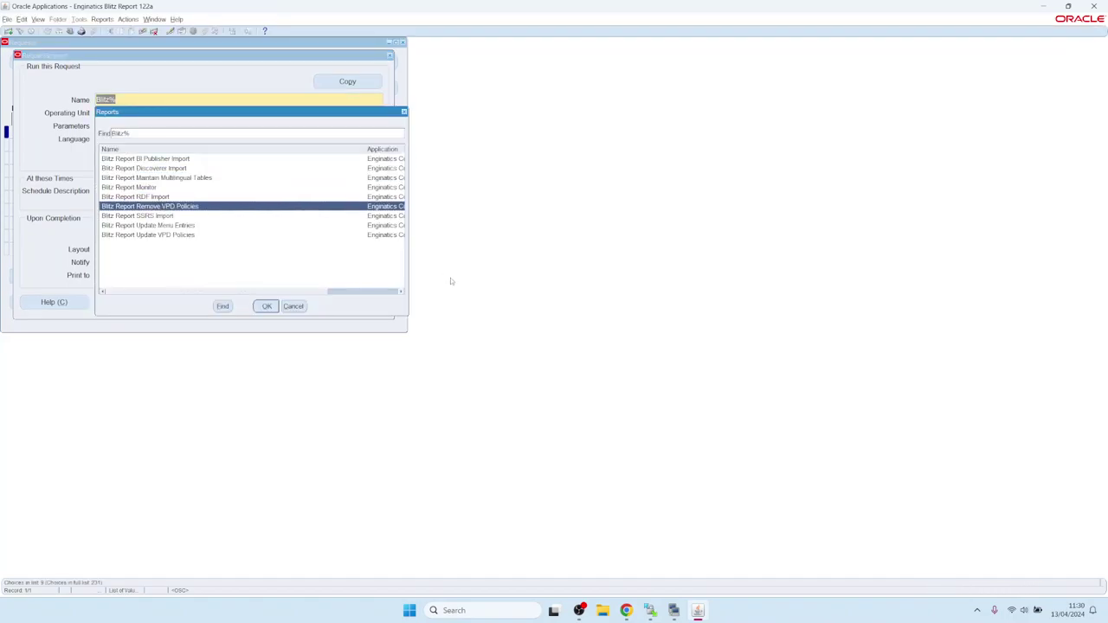
key(Return)
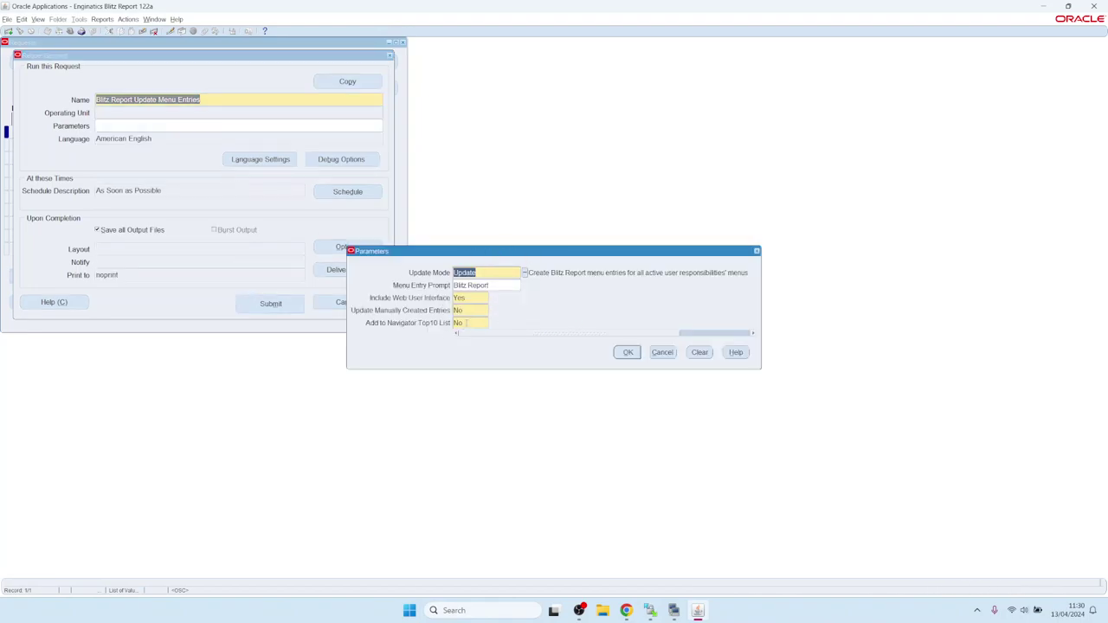
Set Add to Navigator Top10 List to Yes, submit the request, and list recent requests.
click(471, 322)
text(y)
key(Tab)
click(629, 353)
click(289, 303)
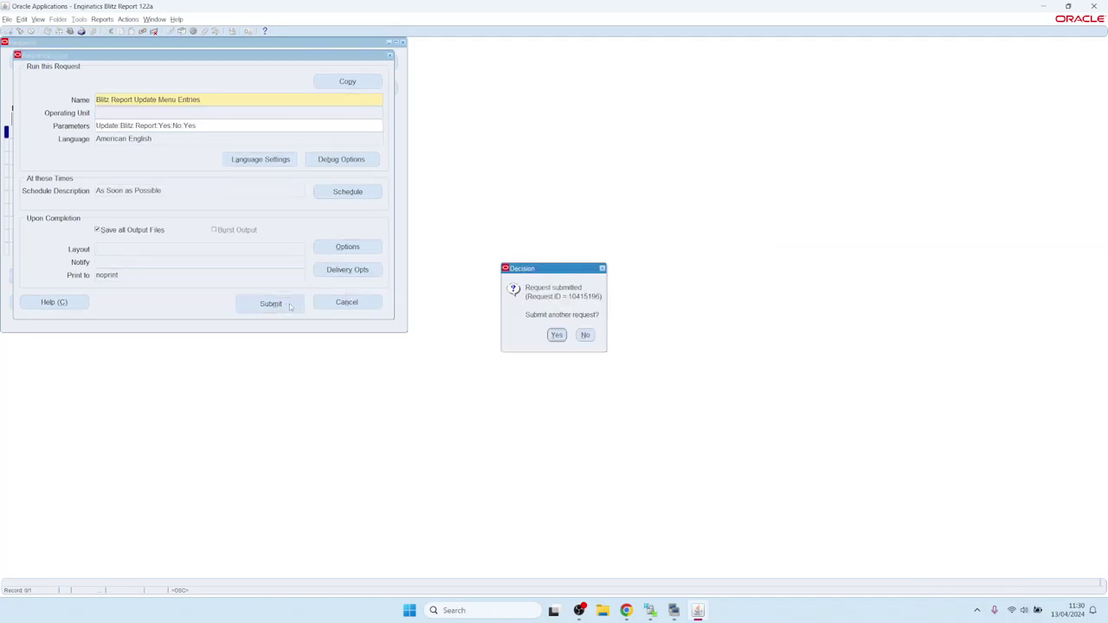
click(585, 336)
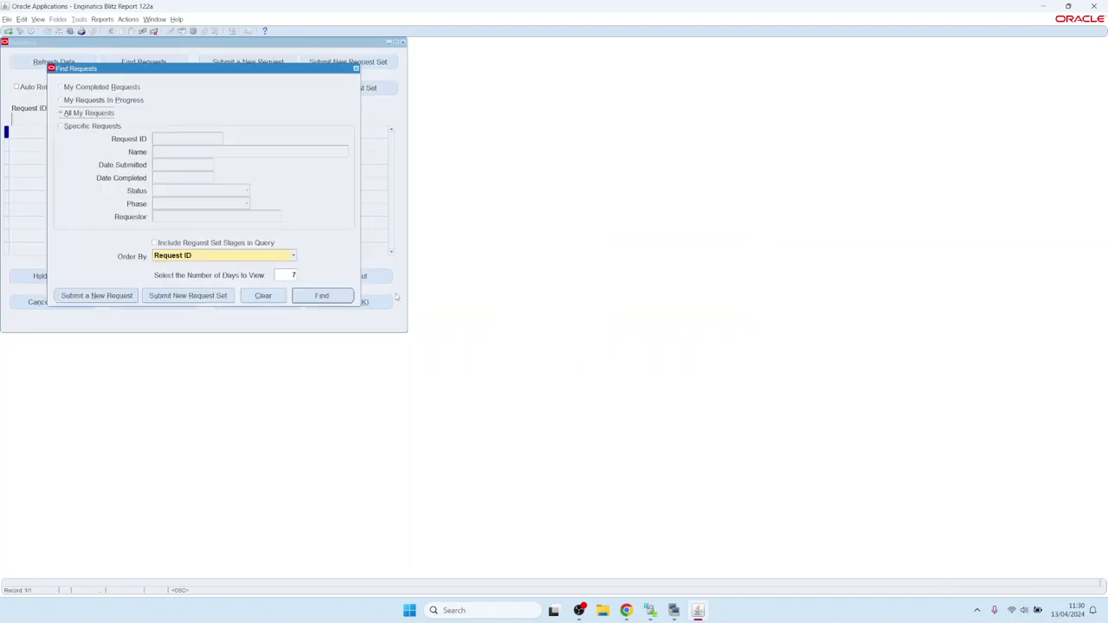
click(328, 295)
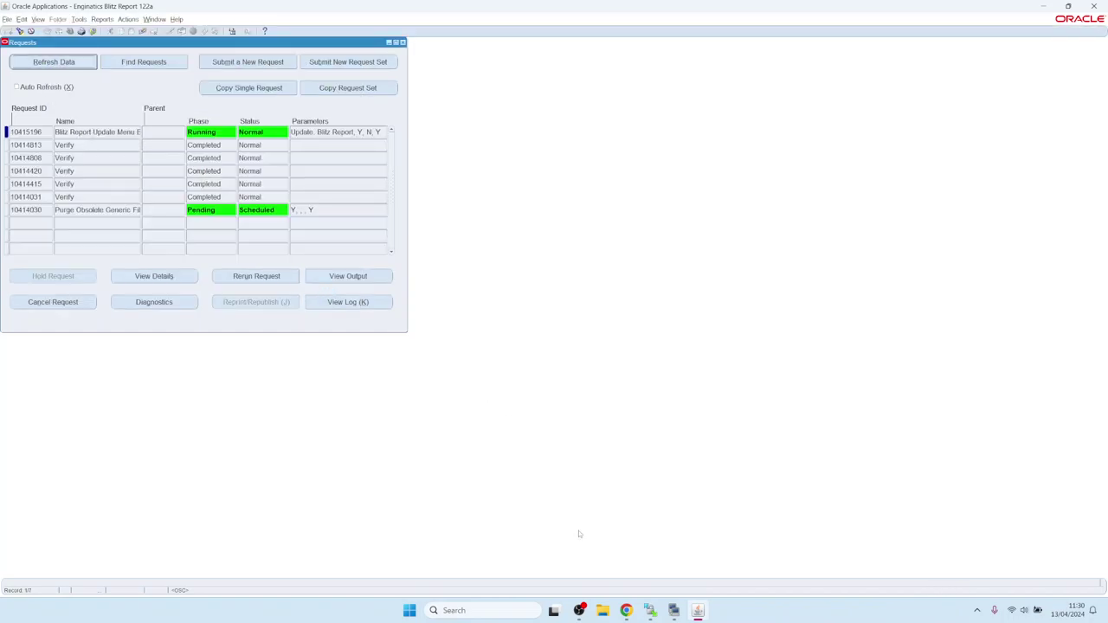
click(625, 610)
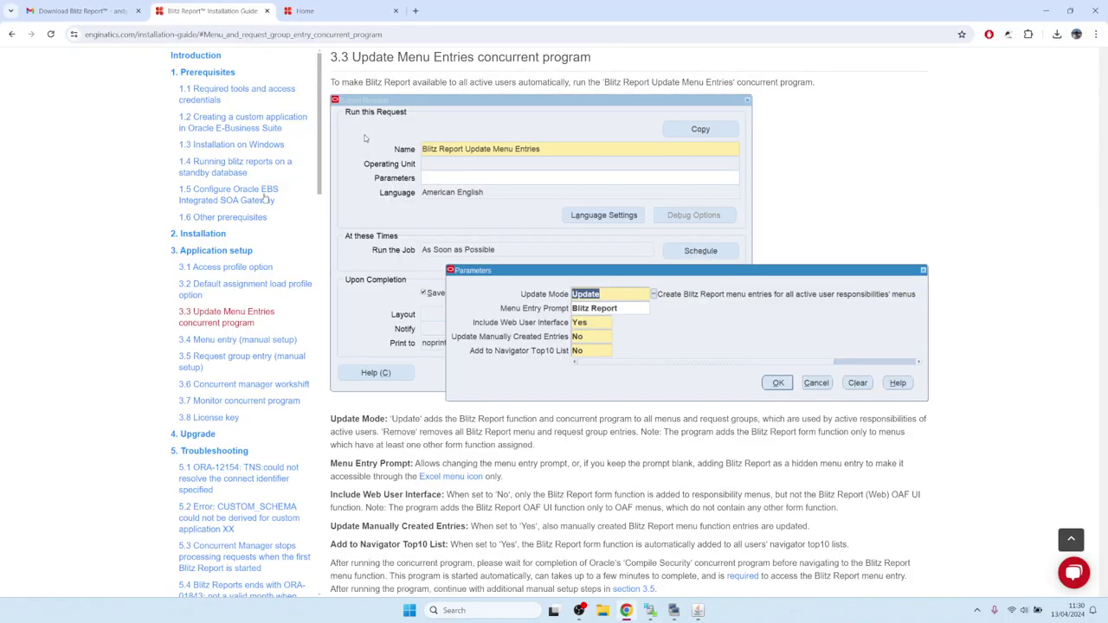
Open guide section 3.6 on reducing the concurrent manager workshift sleep time.
key(alt+Left)
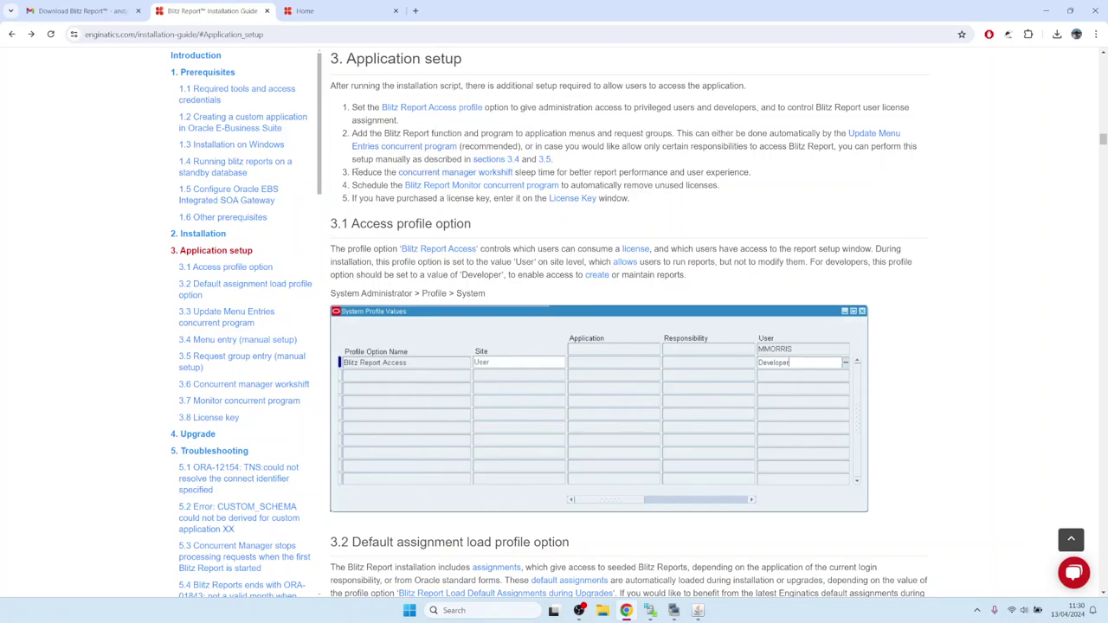
drag(356, 172, 386, 172)
click(425, 176)
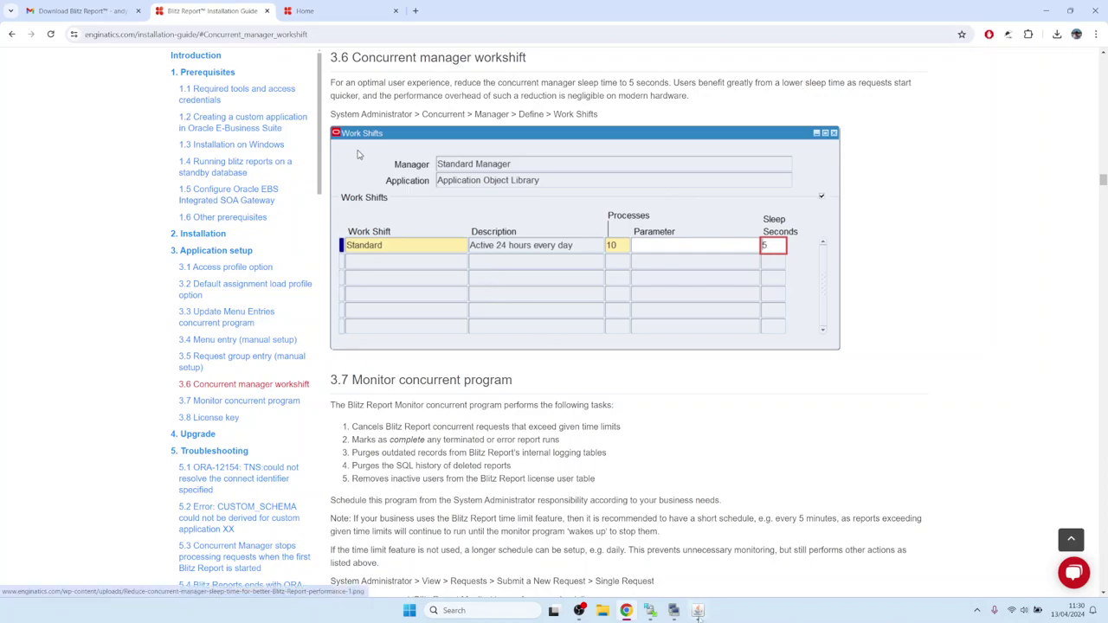
key(alt+Tab)
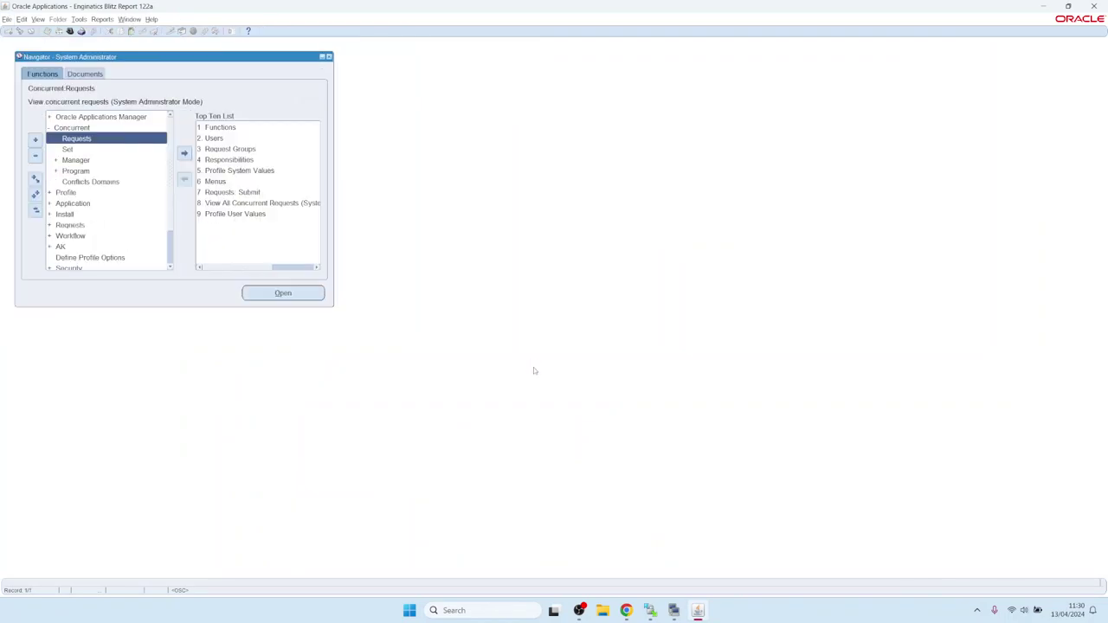
Query the Stand% manager and save a 5-second sleep time on its Standard work shift.
key(Down)
key(Down)
key(Right)
key(Down)
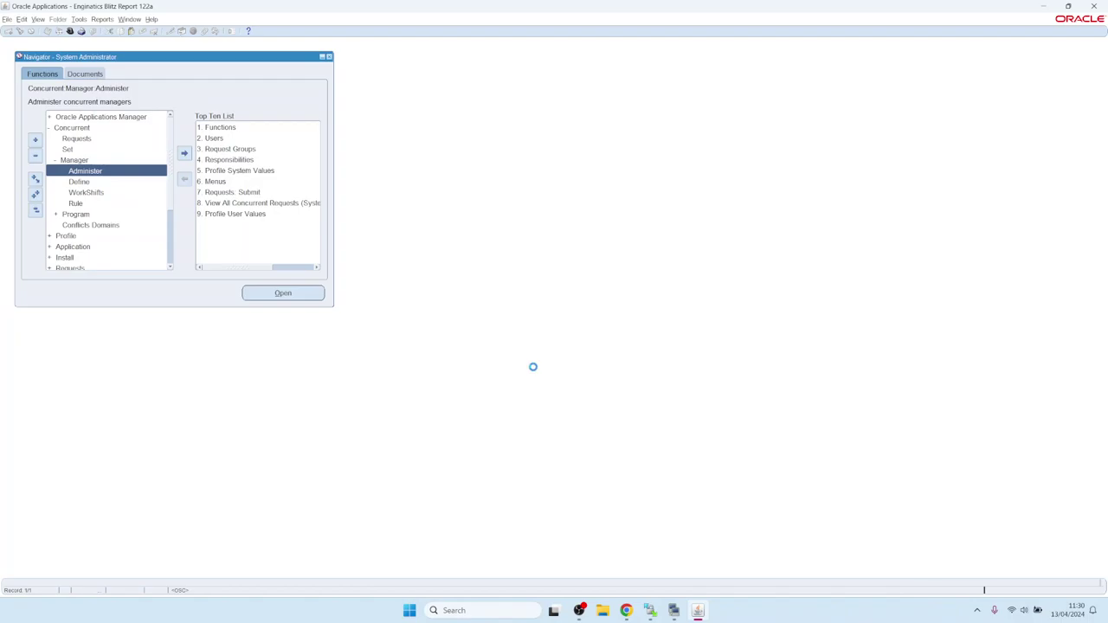
text(Stand%)
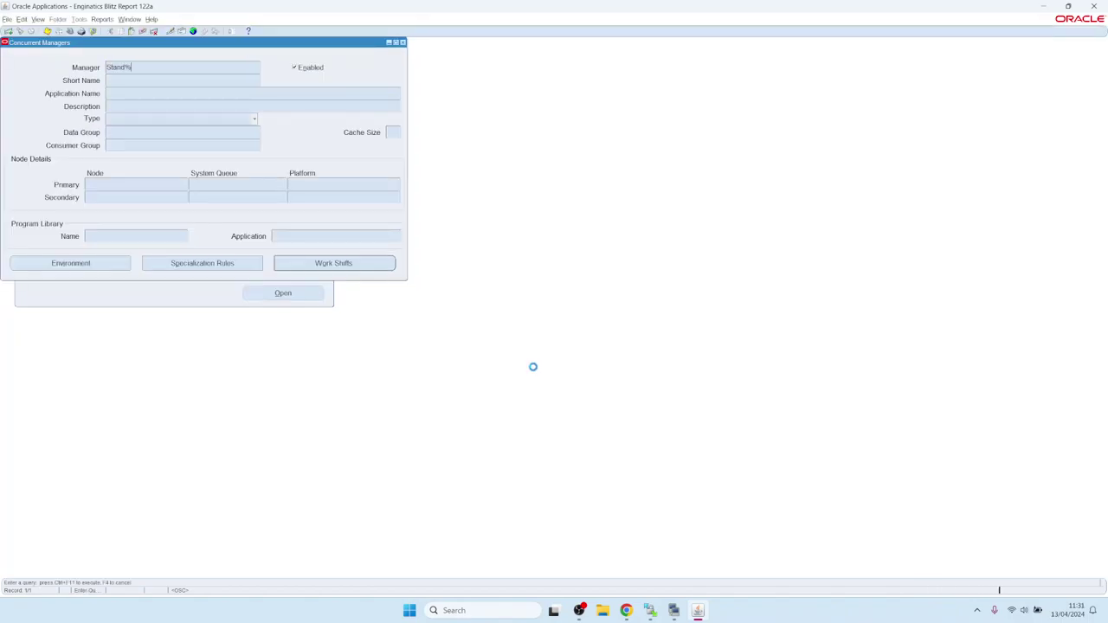
key(ctrl+F11)
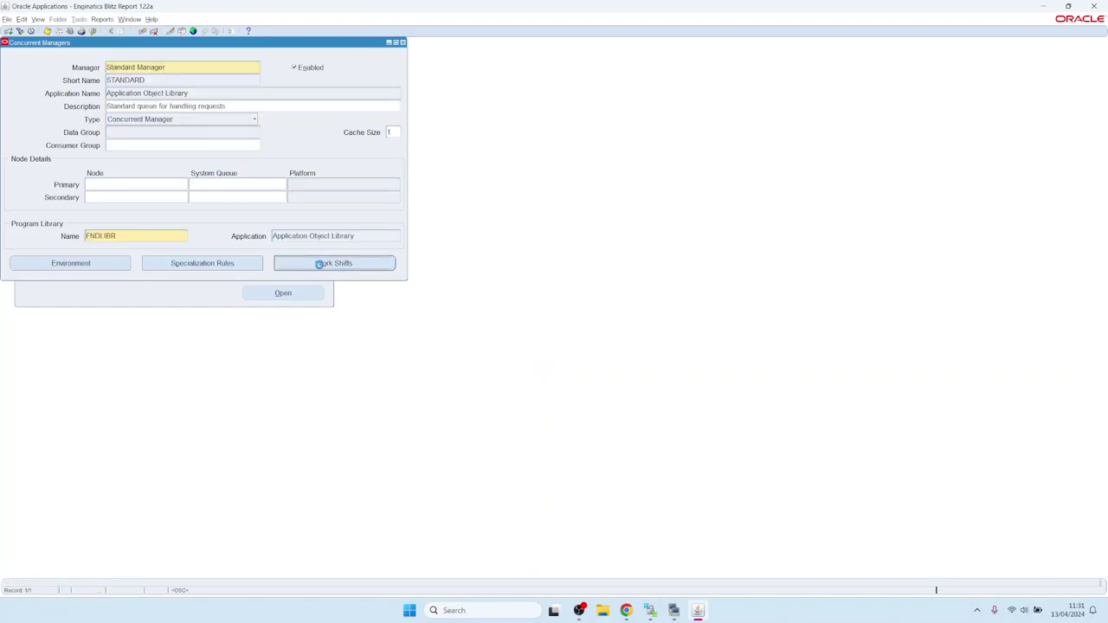
click(368, 148)
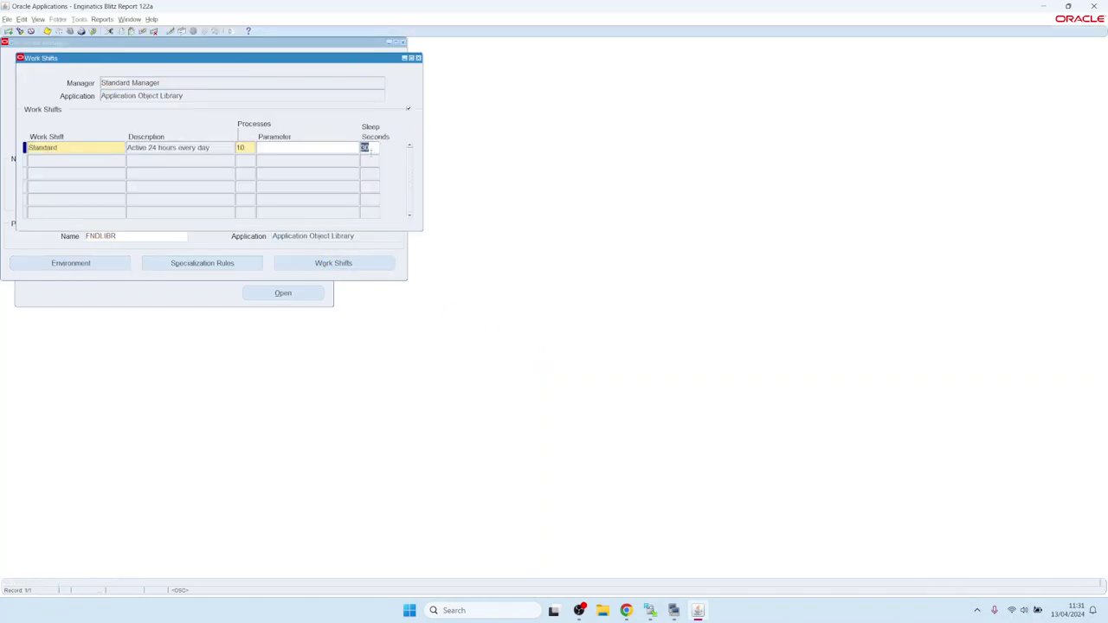
text(5)
key(ctrl+s)
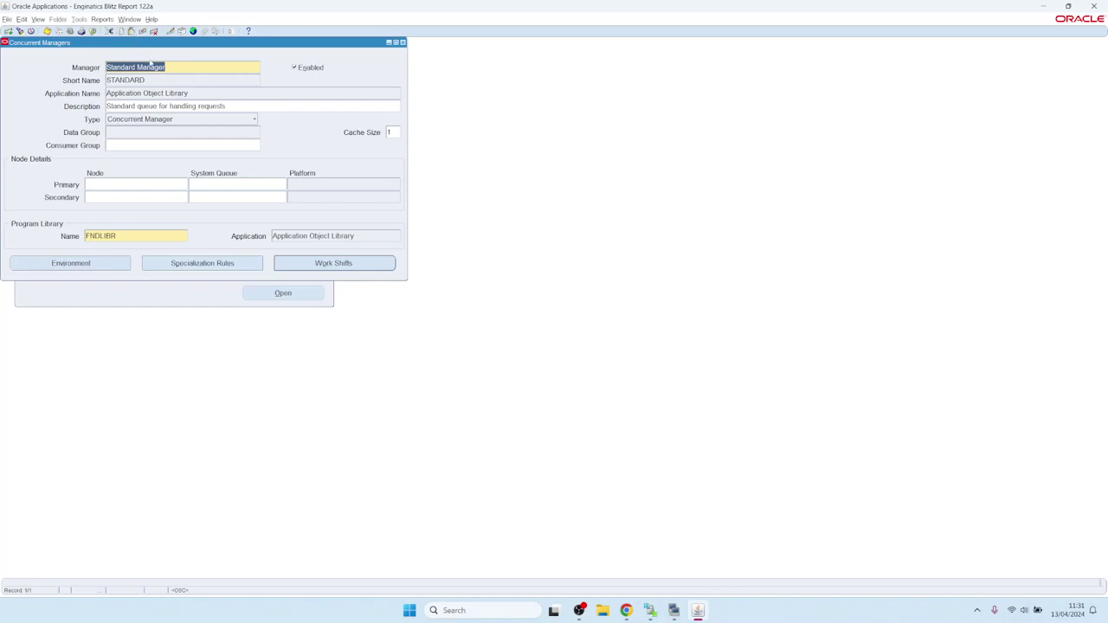
Close the Concurrent Managers form and open the guide's section 3.7 Monitor concurrent program.
click(401, 43)
click(630, 608)
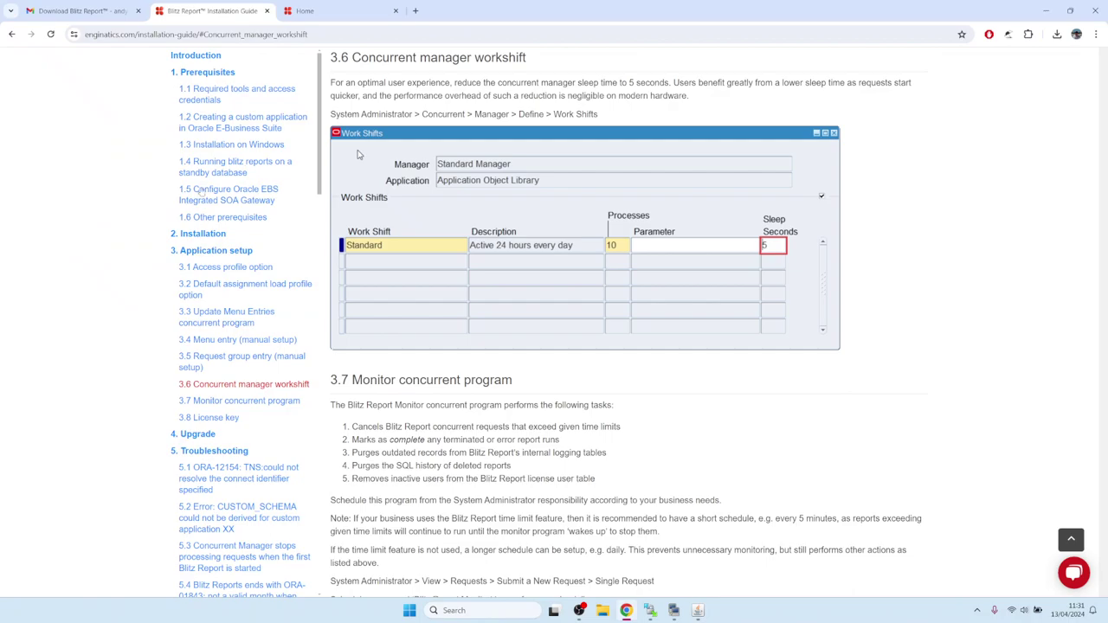
click(13, 35)
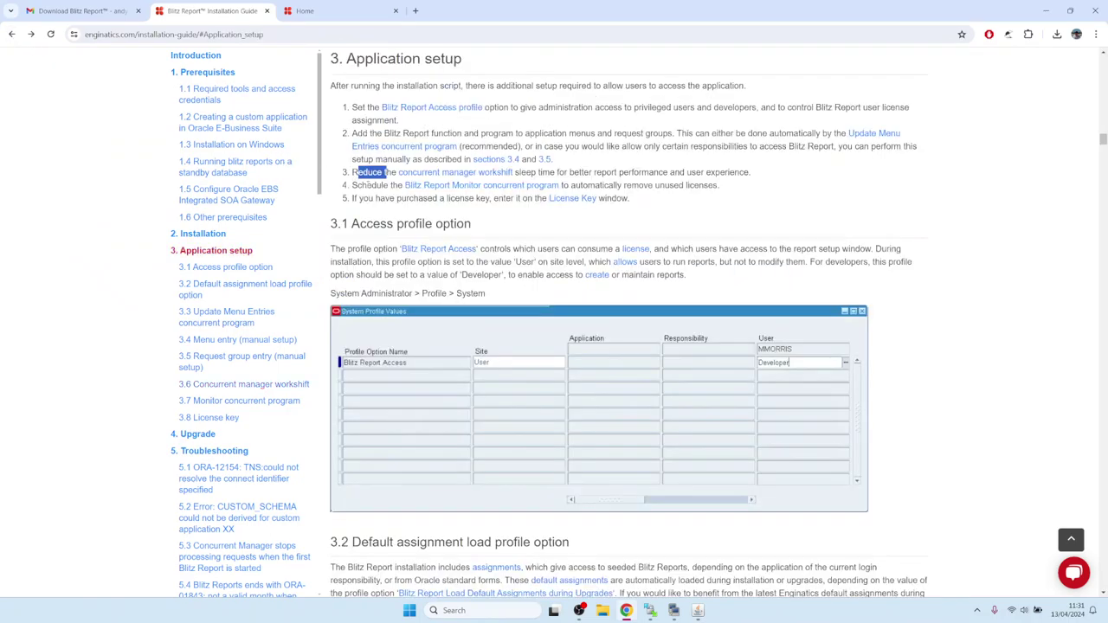
click(358, 182)
drag(352, 185, 385, 185)
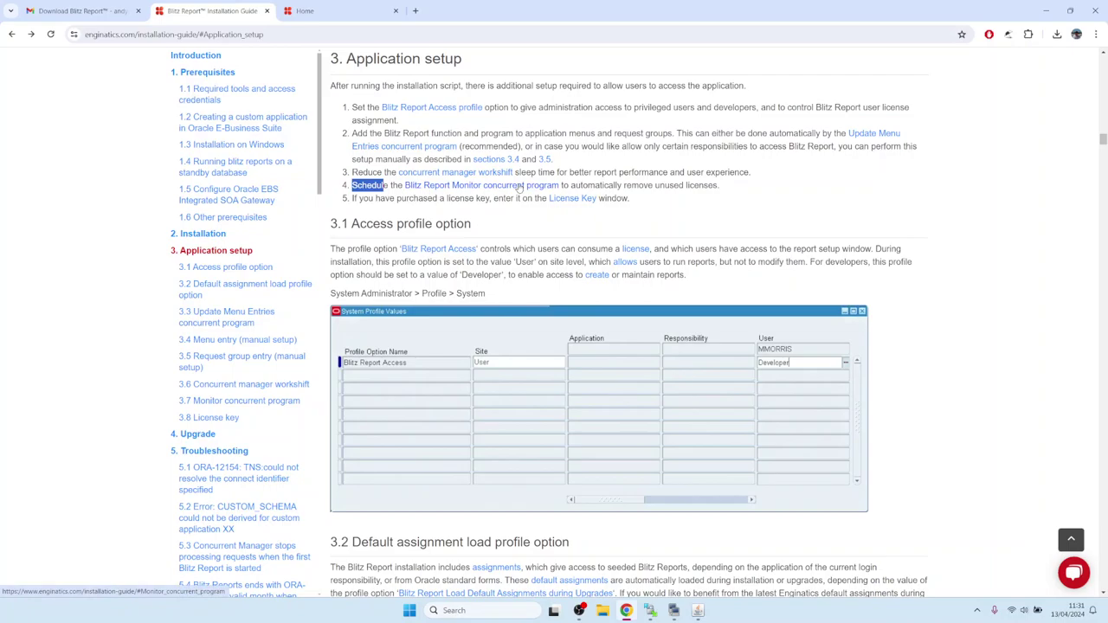
click(520, 186)
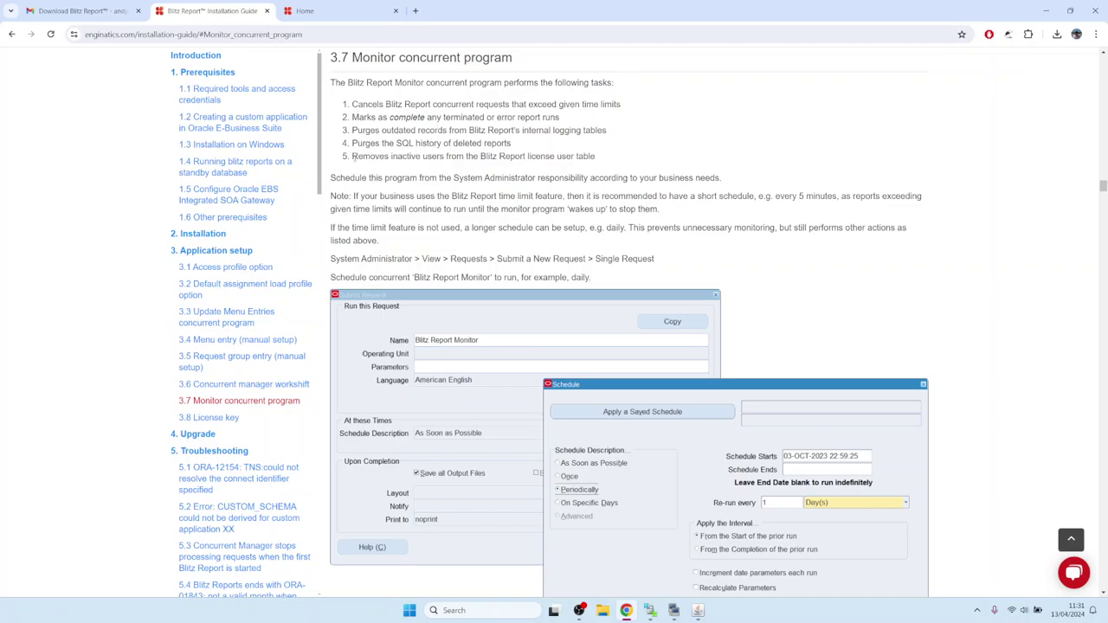
drag(351, 156, 611, 165)
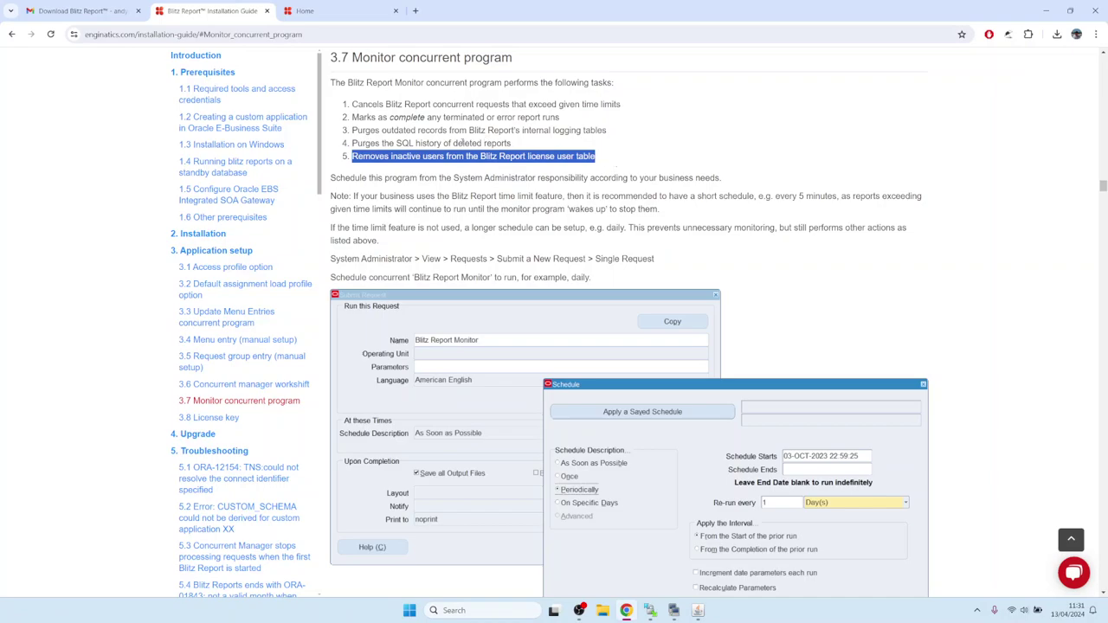
click(440, 142)
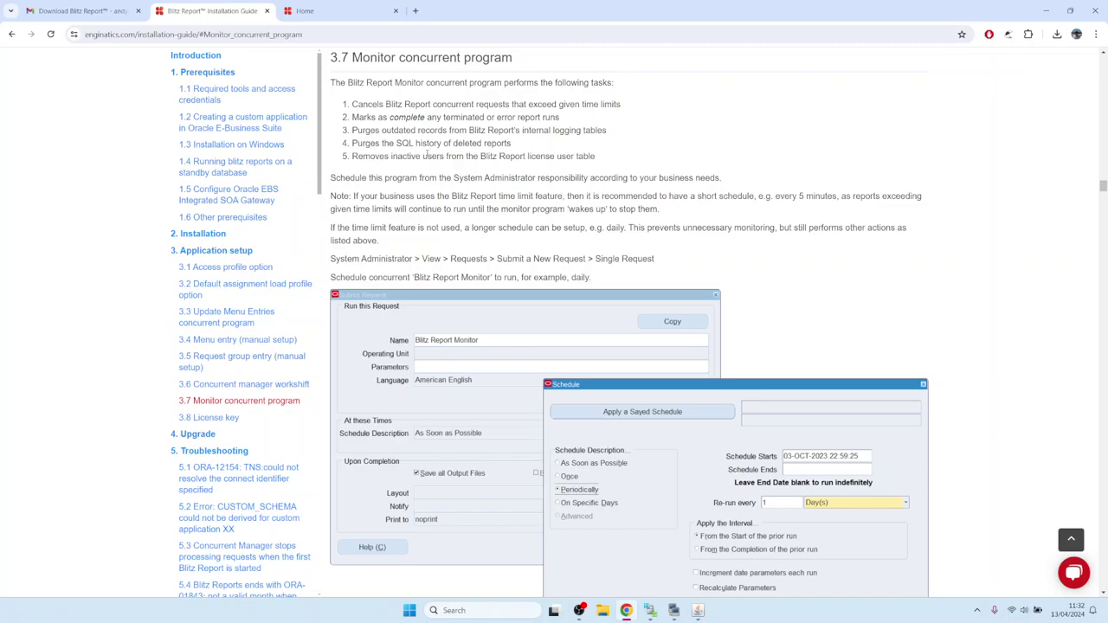
Start a new concurrent request in Oracle Applications and pick Blitz Report Monitor as its name.
click(698, 611)
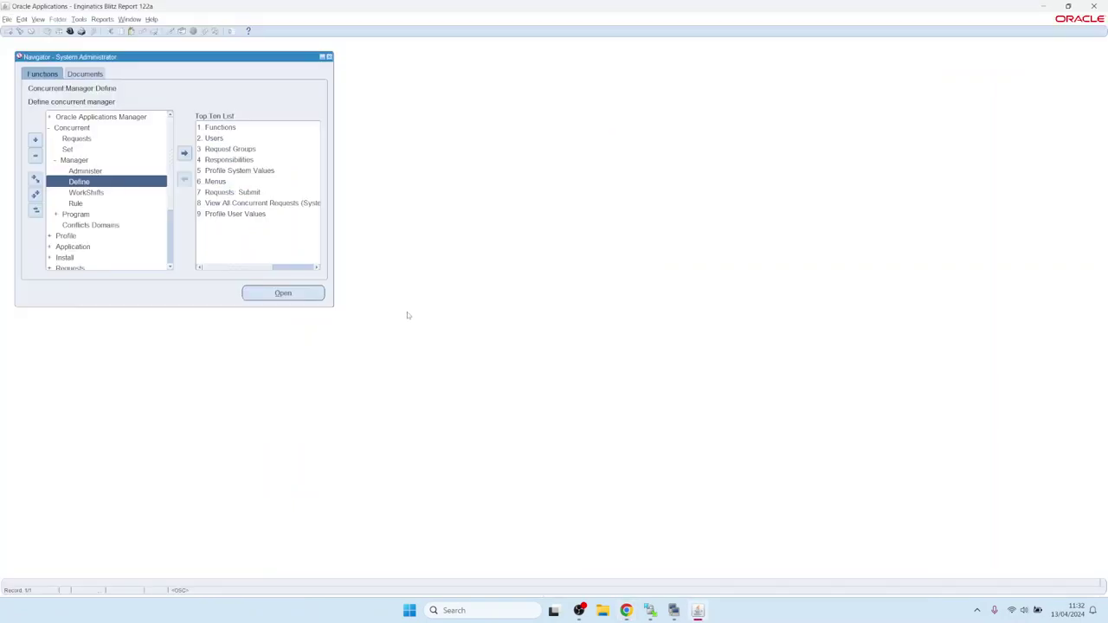
key(alt+e)
key(Right)
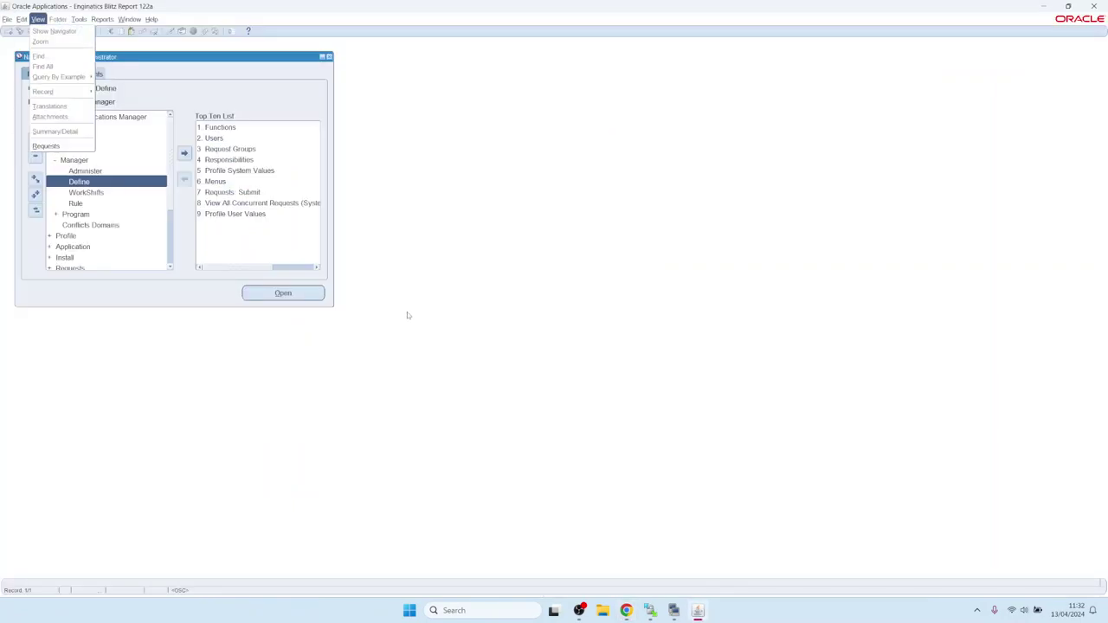
key(Escape)
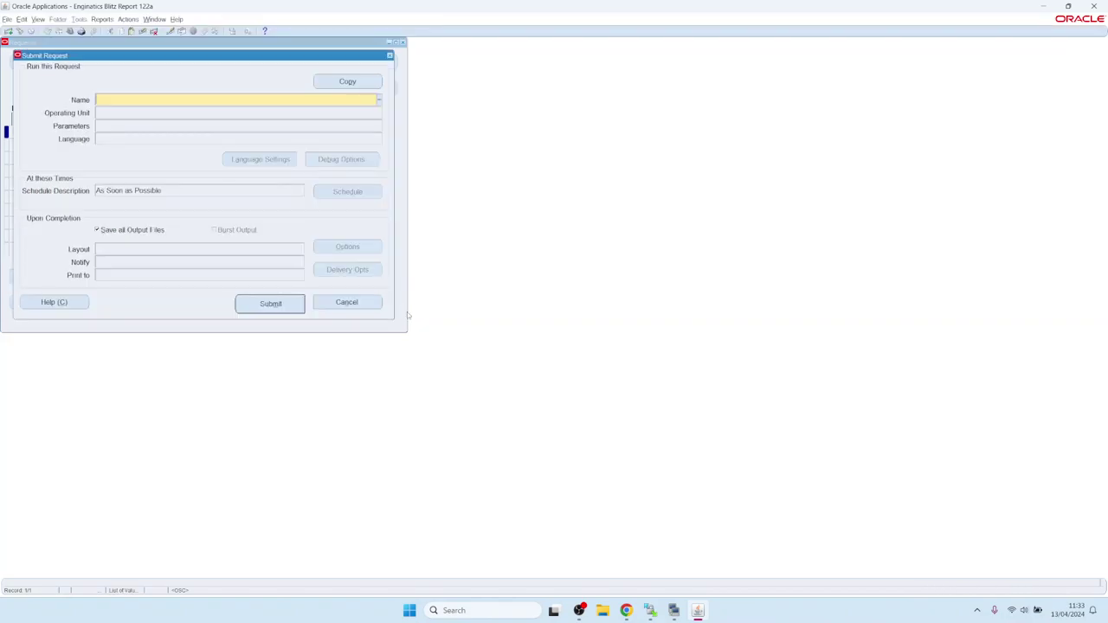
text(Blitz)
key(Tab)
key(Down)
key(Down)
key(Down)
key(Down)
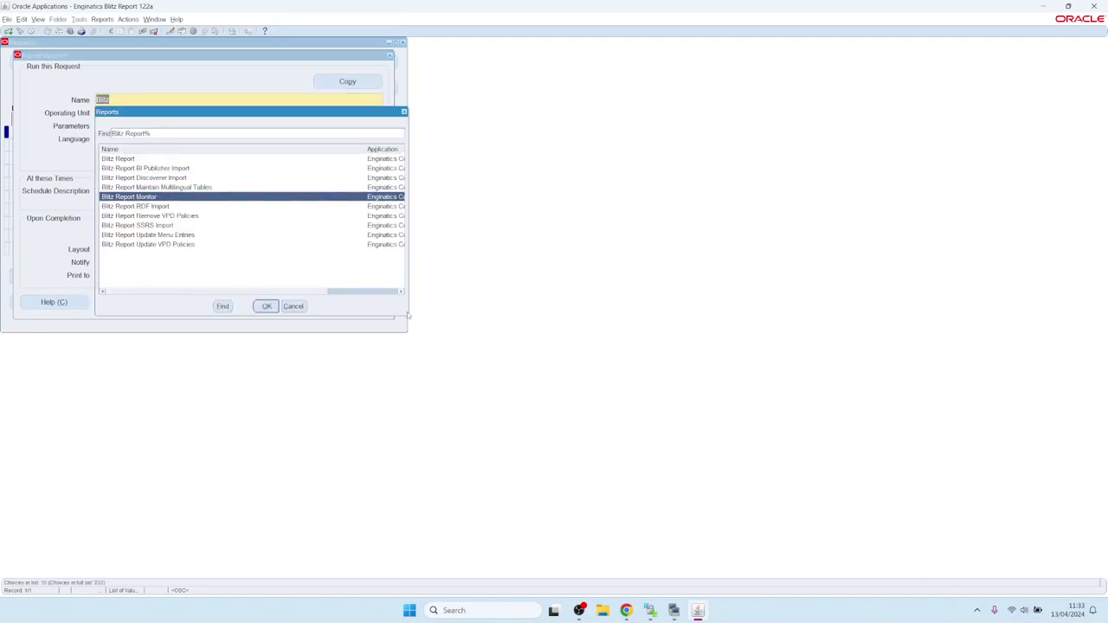
key(Return)
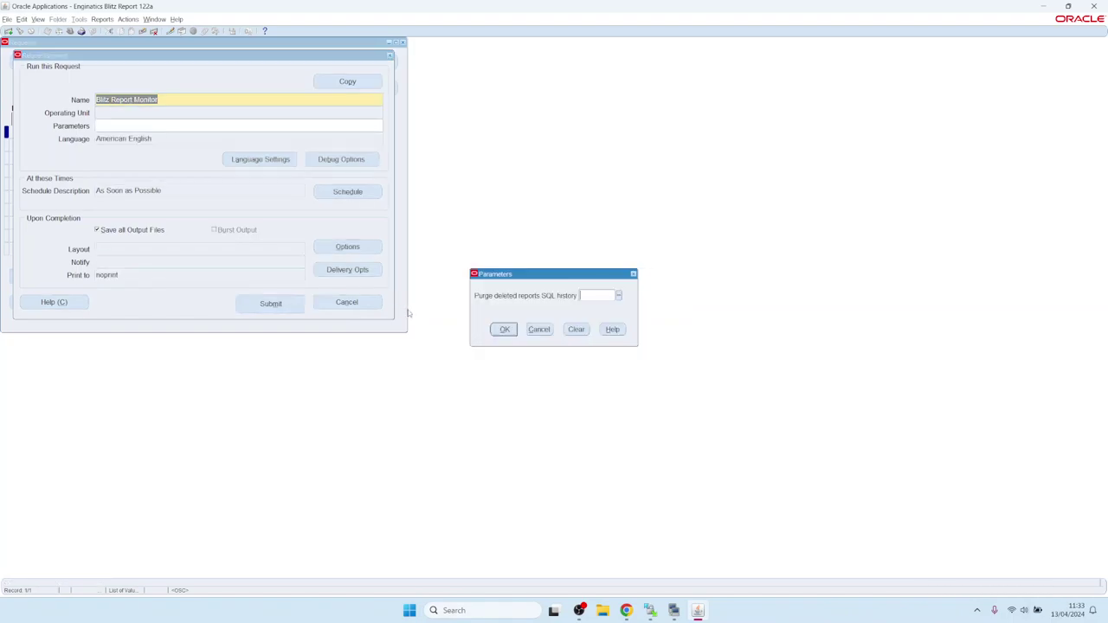
Schedule Blitz Report Monitor to run periodically, submit it, and list the recent requests.
click(514, 330)
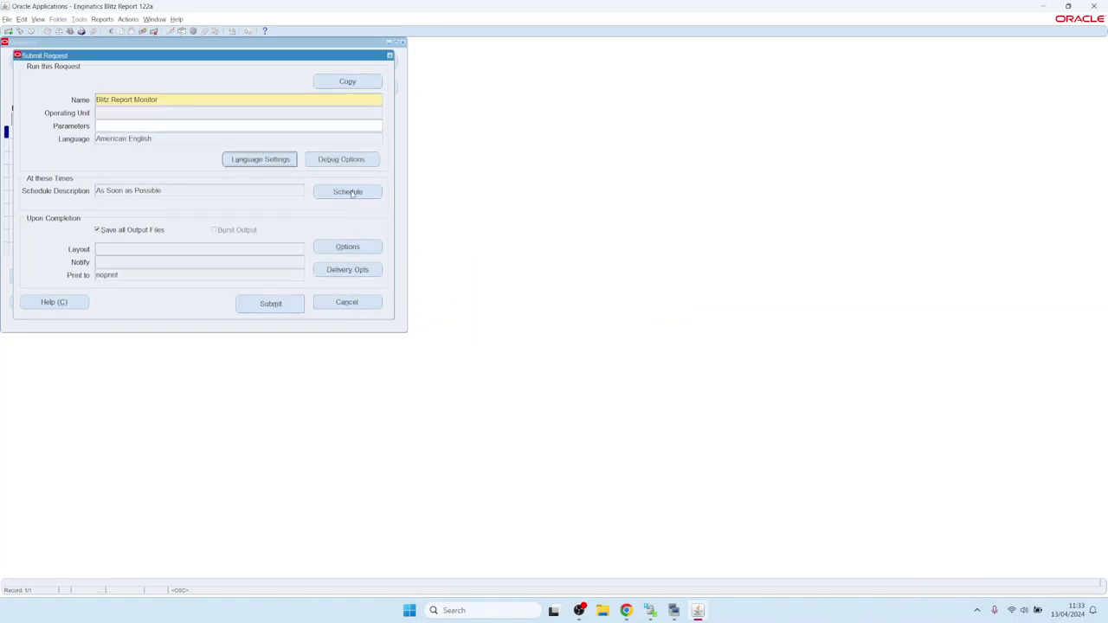
click(351, 192)
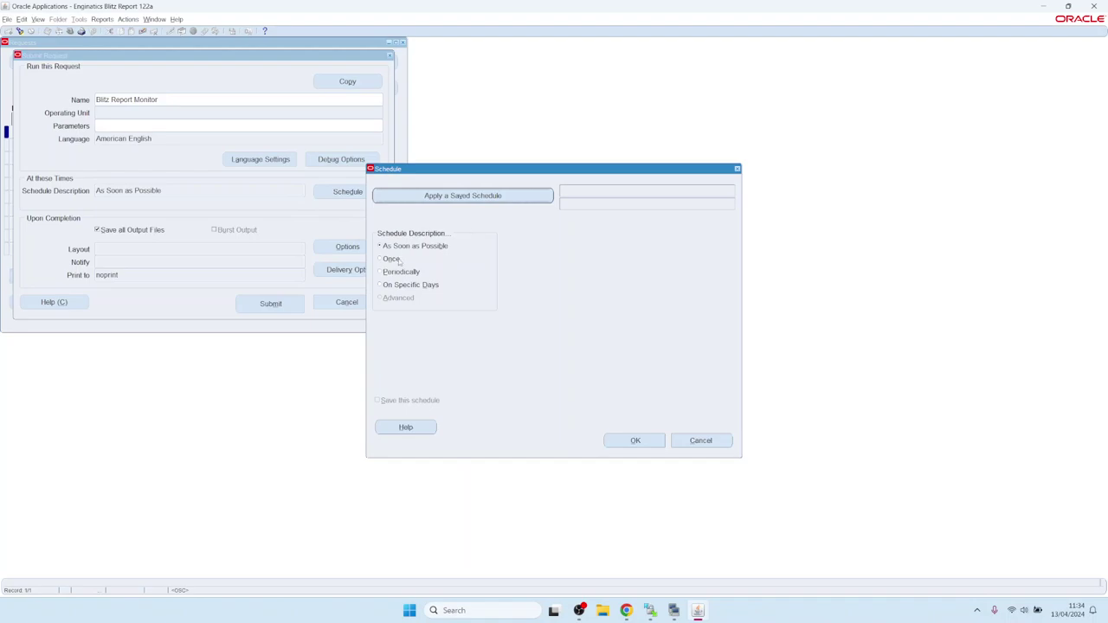
click(385, 272)
click(635, 440)
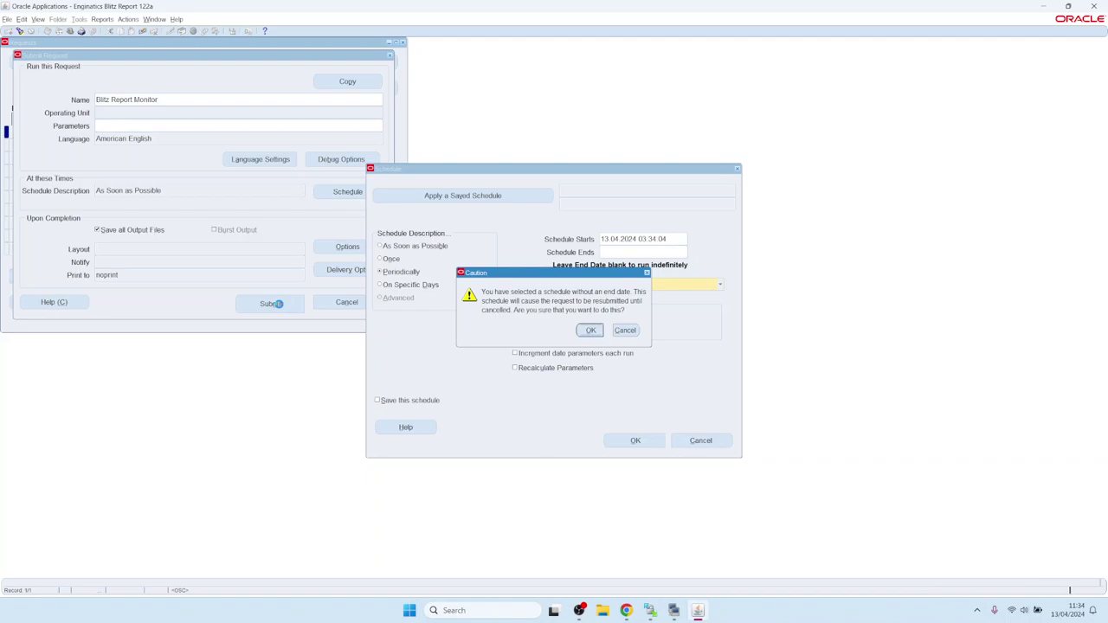
click(270, 304)
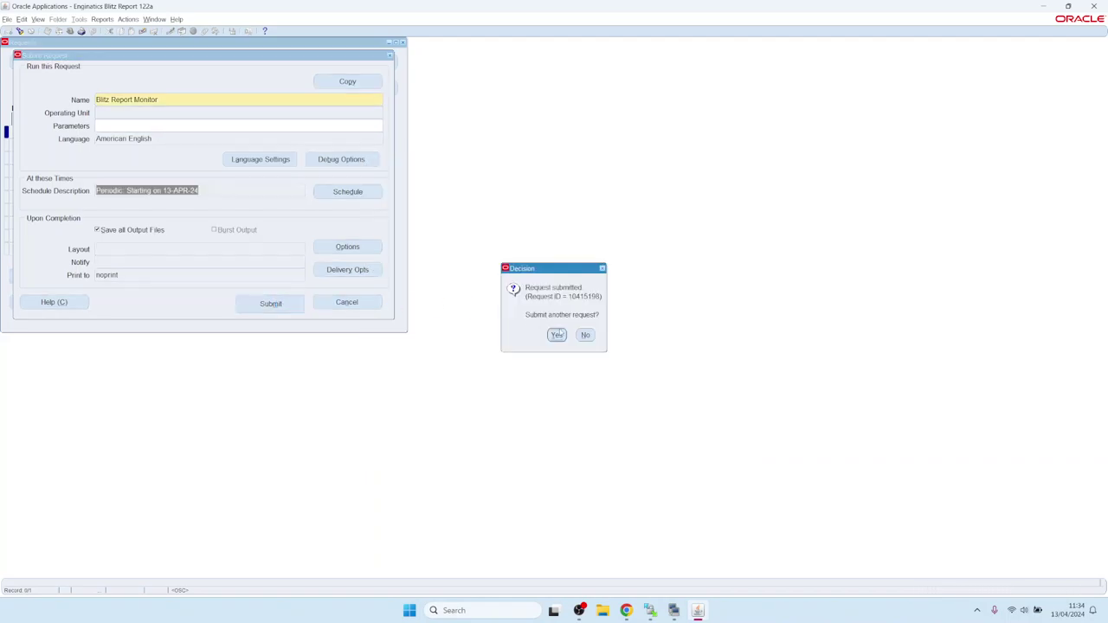
click(586, 335)
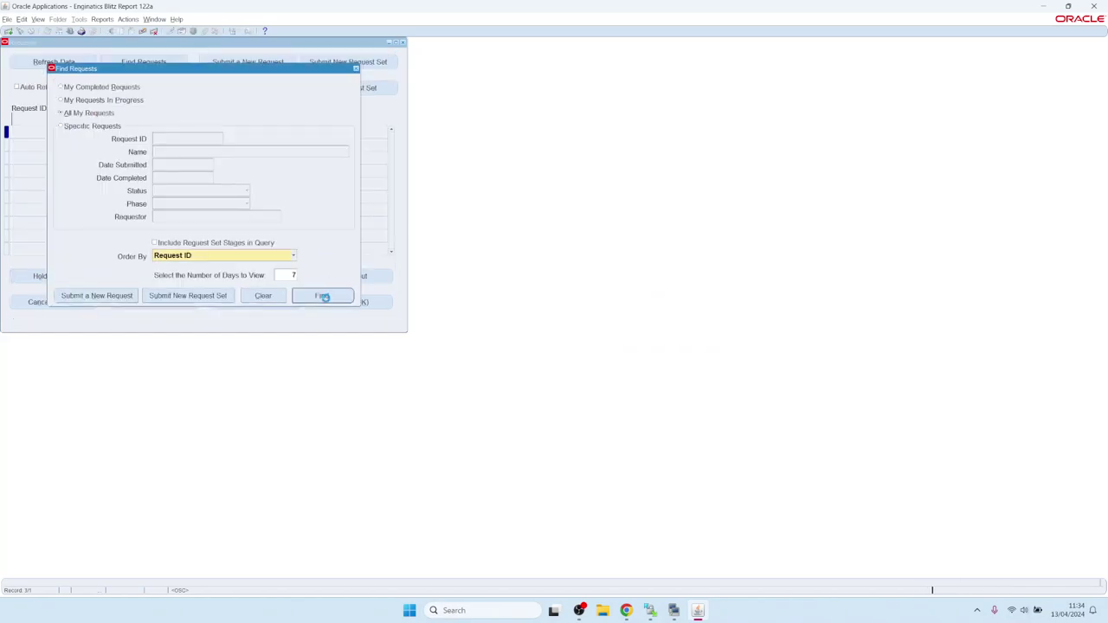
click(326, 295)
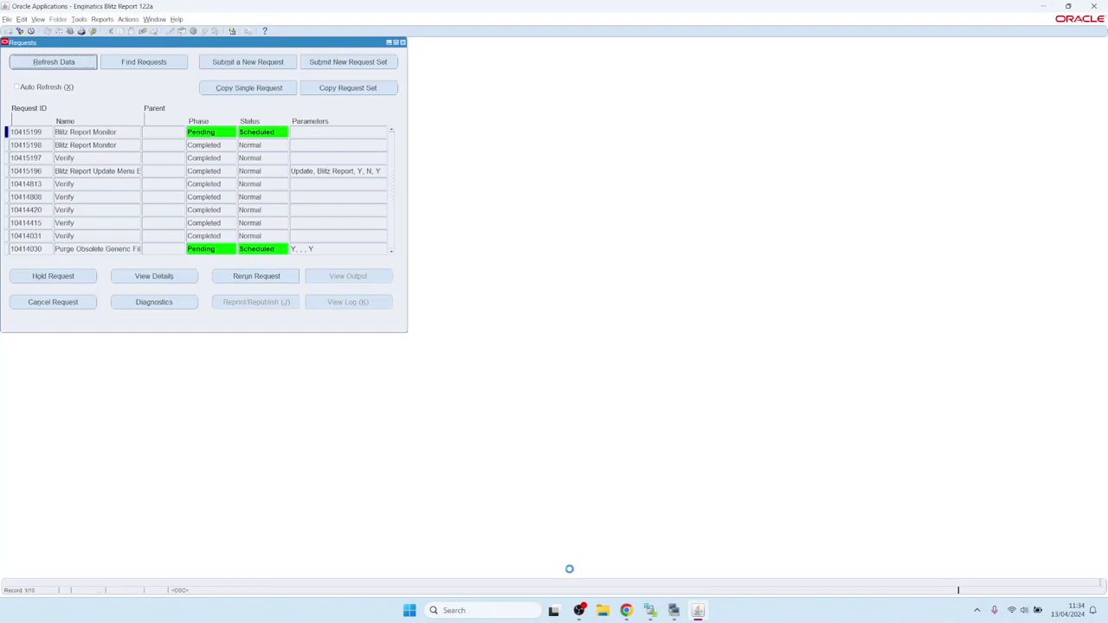
click(626, 611)
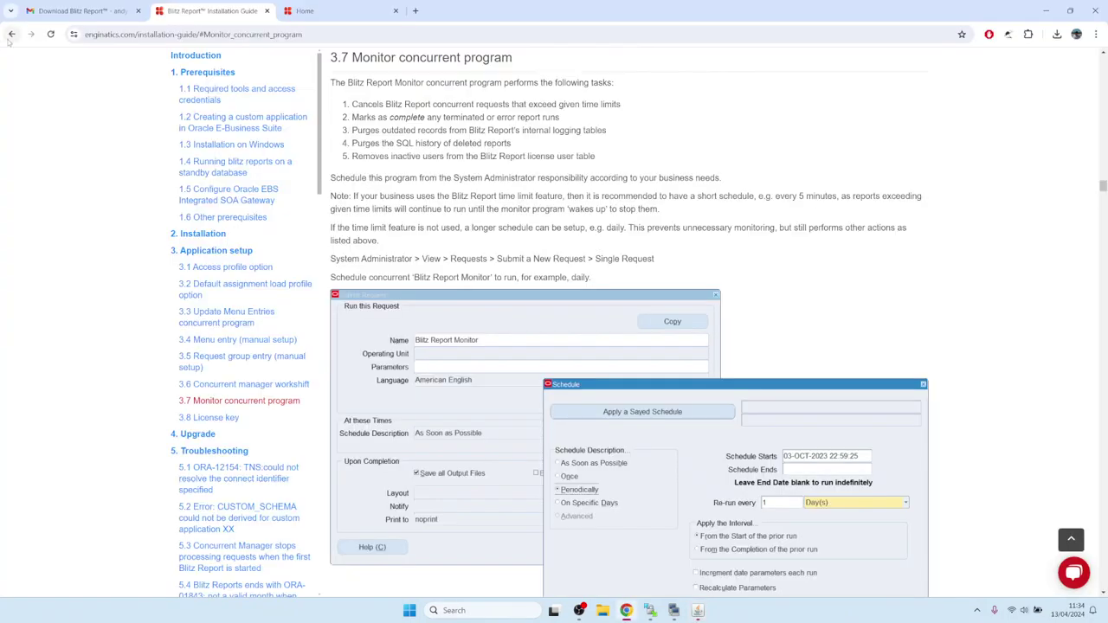
Go back to Application setup, read section 3.8 License key, then return to Oracle Applications.
click(11, 34)
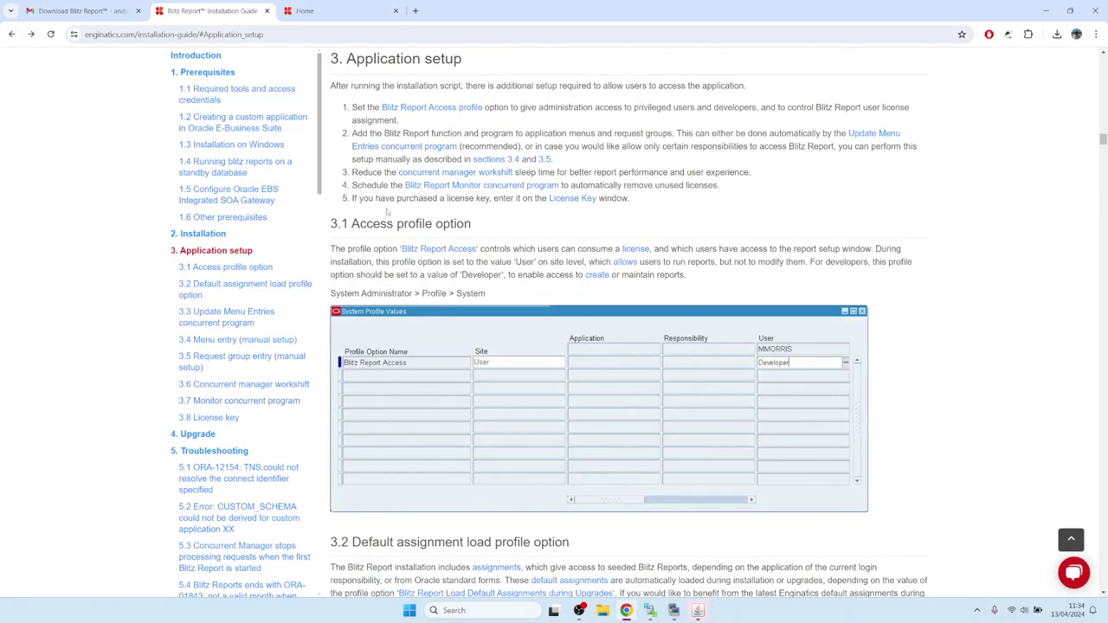
drag(357, 198, 515, 198)
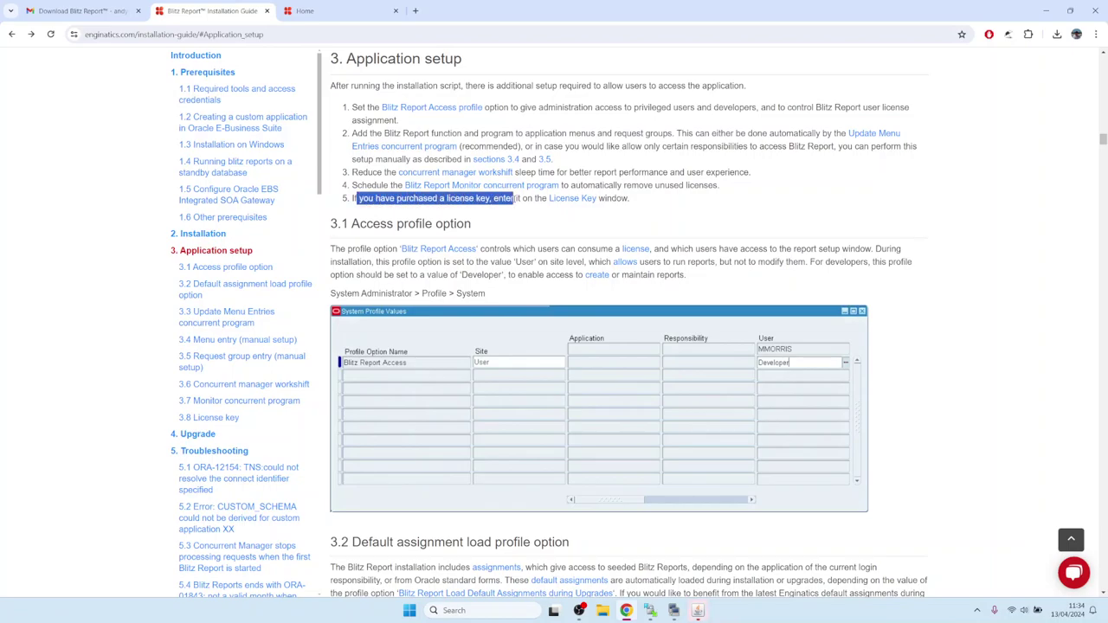
click(514, 199)
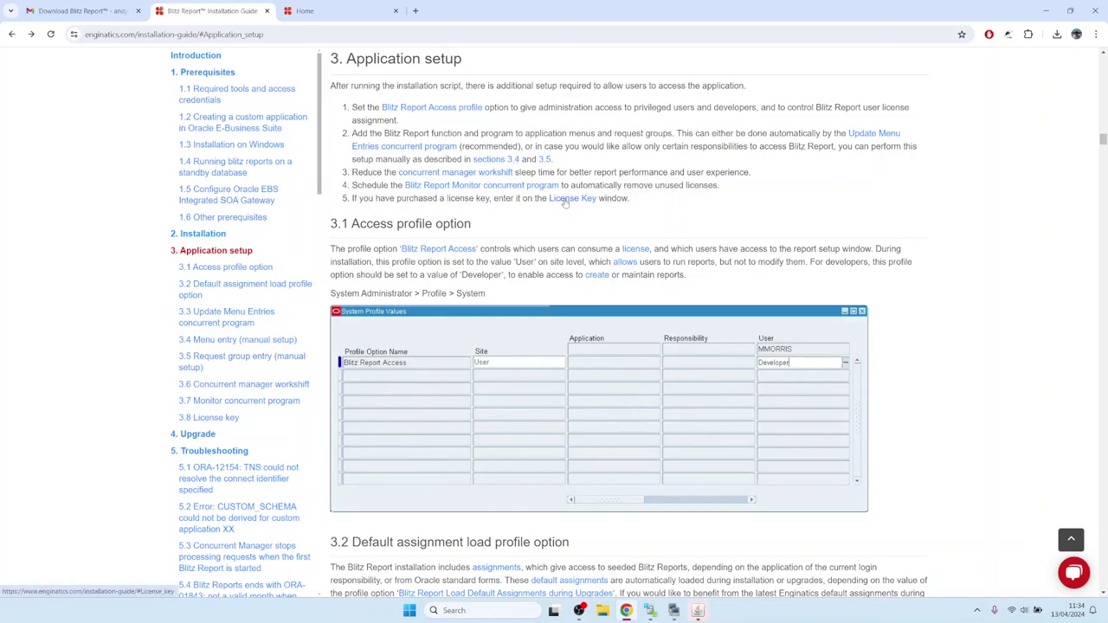
click(565, 200)
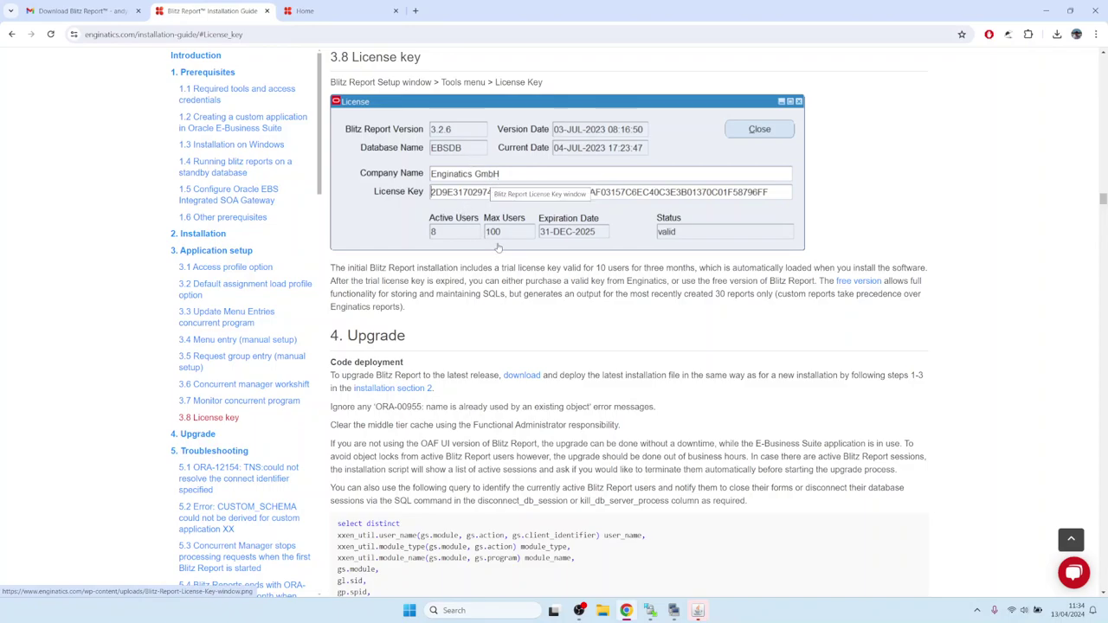
click(698, 610)
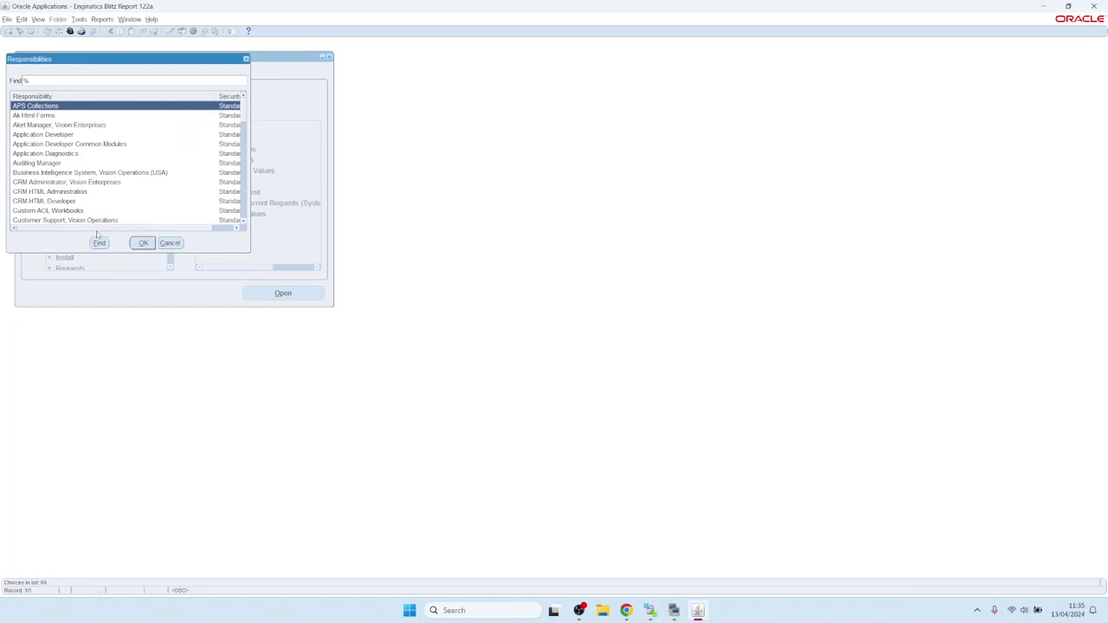
Switch the responsibility to Payables Manager.
text(ap)
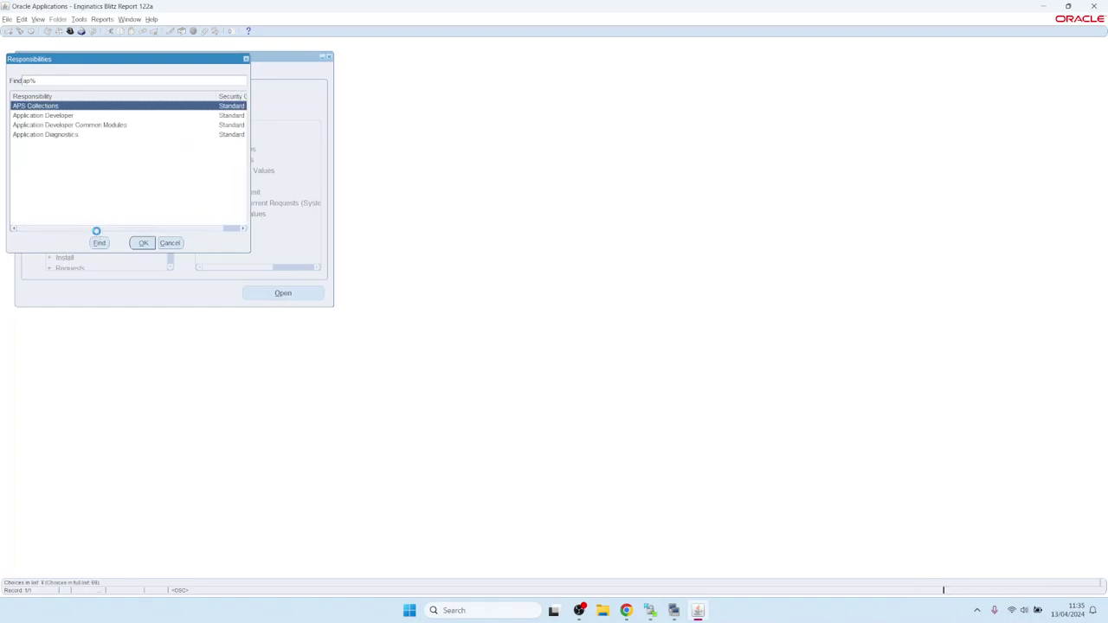
key(BackSpace)
key(BackSpace)
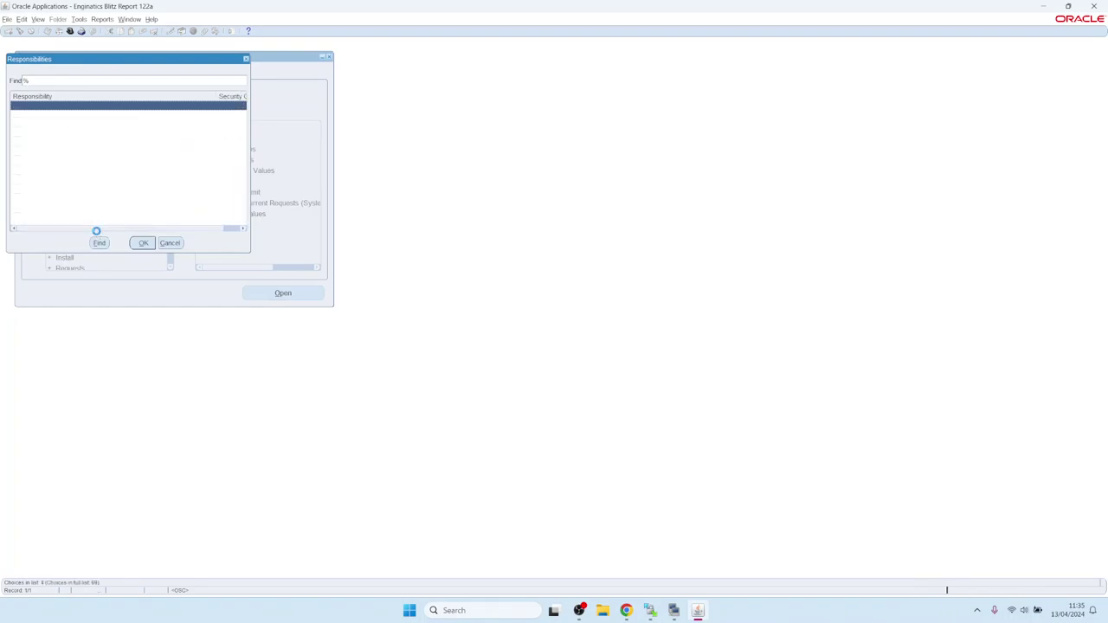
key(Escape)
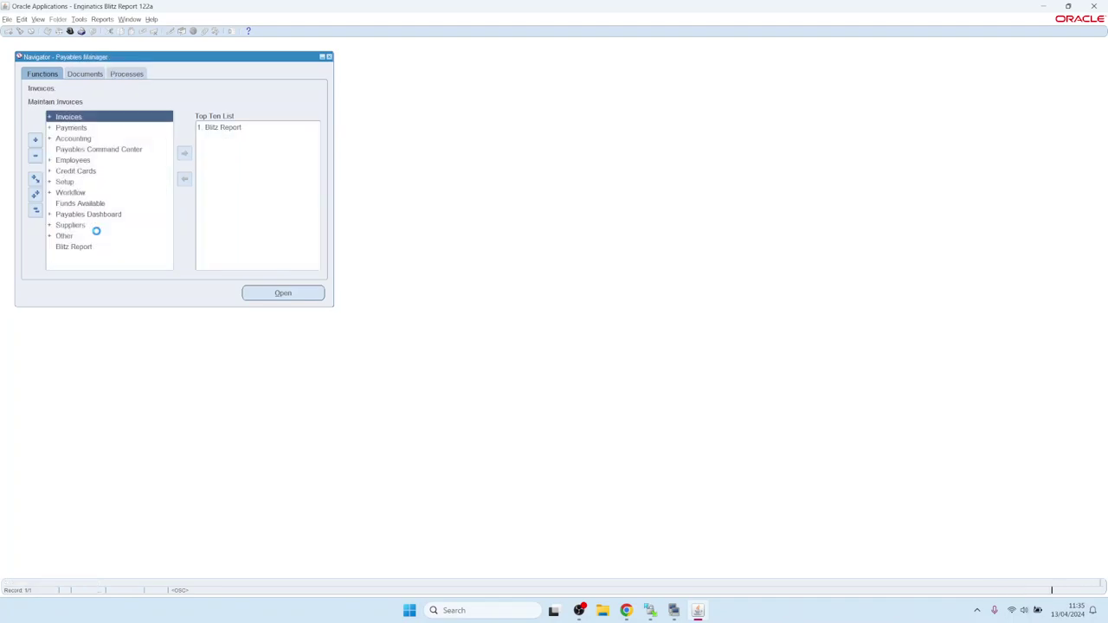
Run the FND Applications Blitz Report, review its Excel output, and close Excel.
key(1)
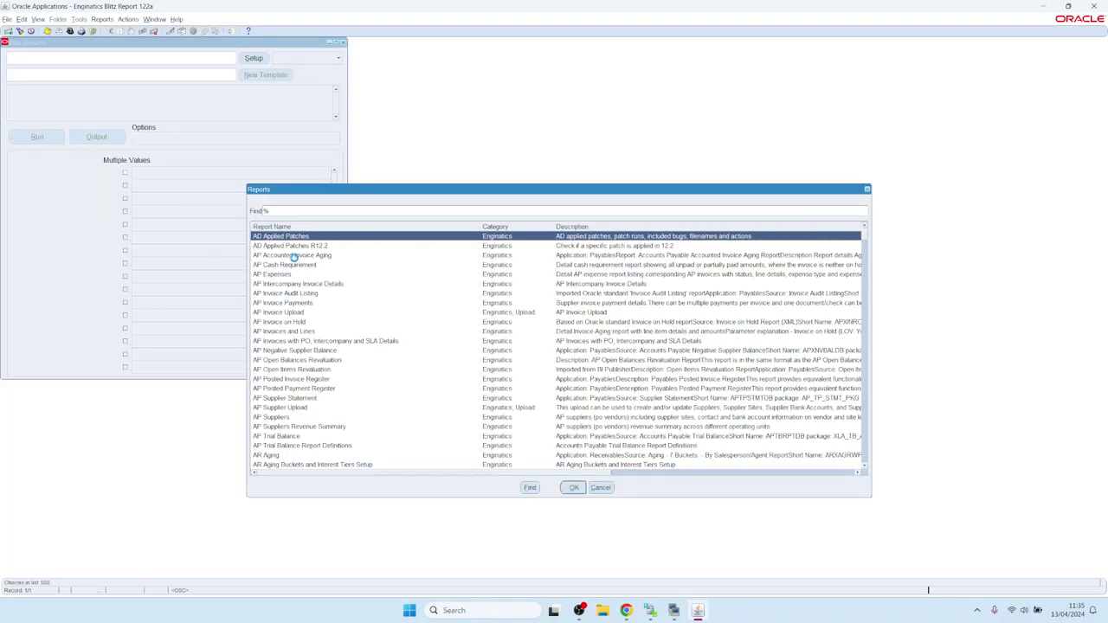
text(fnd)
key(Down)
key(Down)
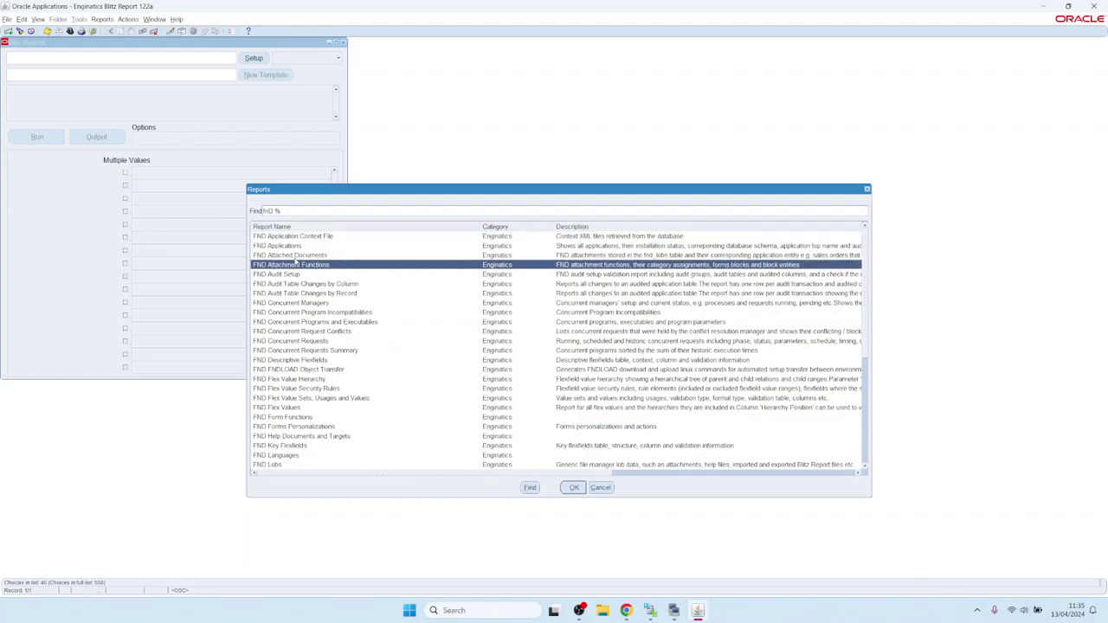
key(Up)
key(Up)
key(Return)
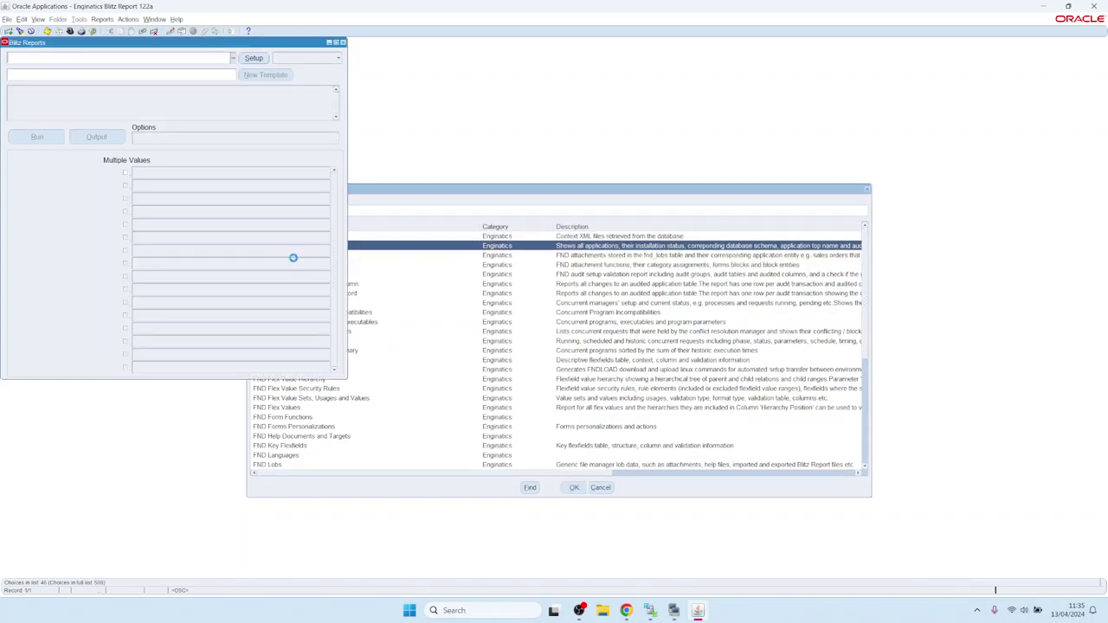
click(39, 138)
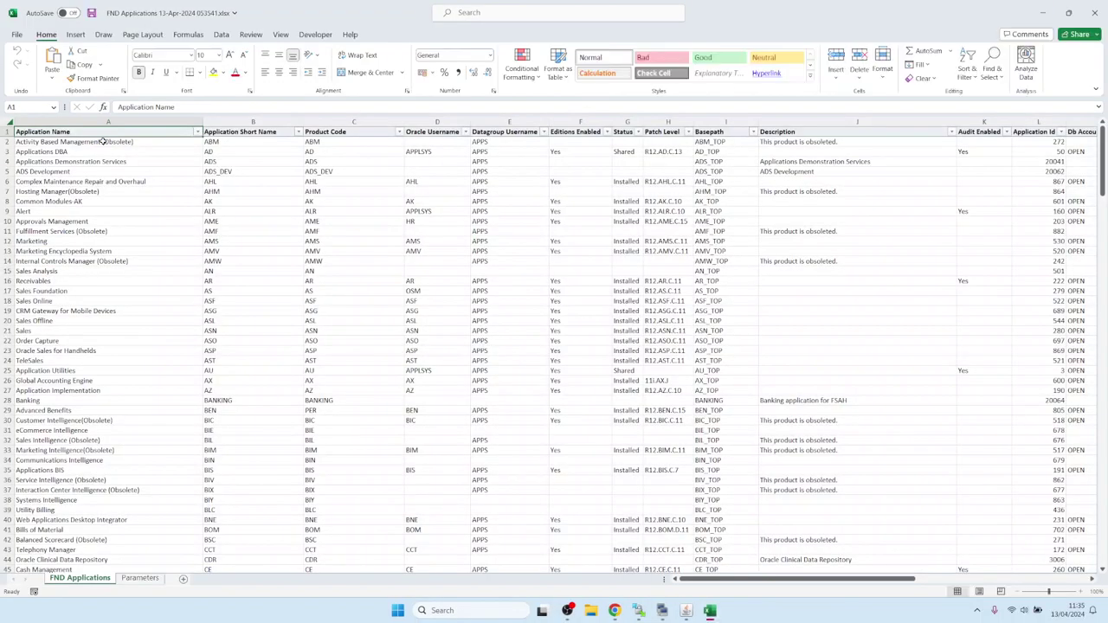
click(363, 318)
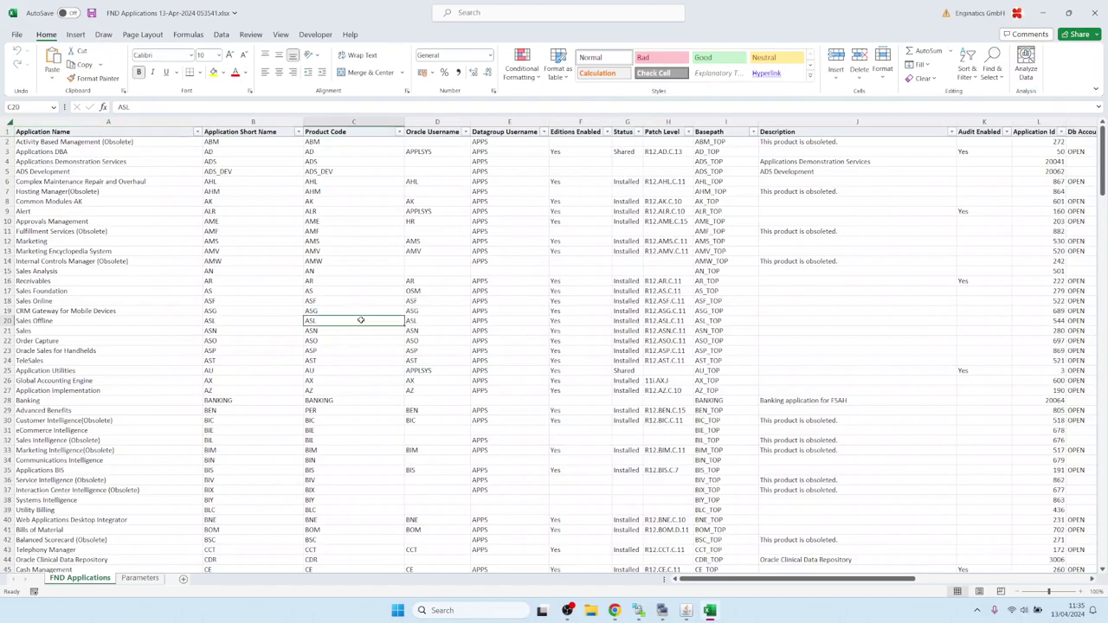
click(1096, 14)
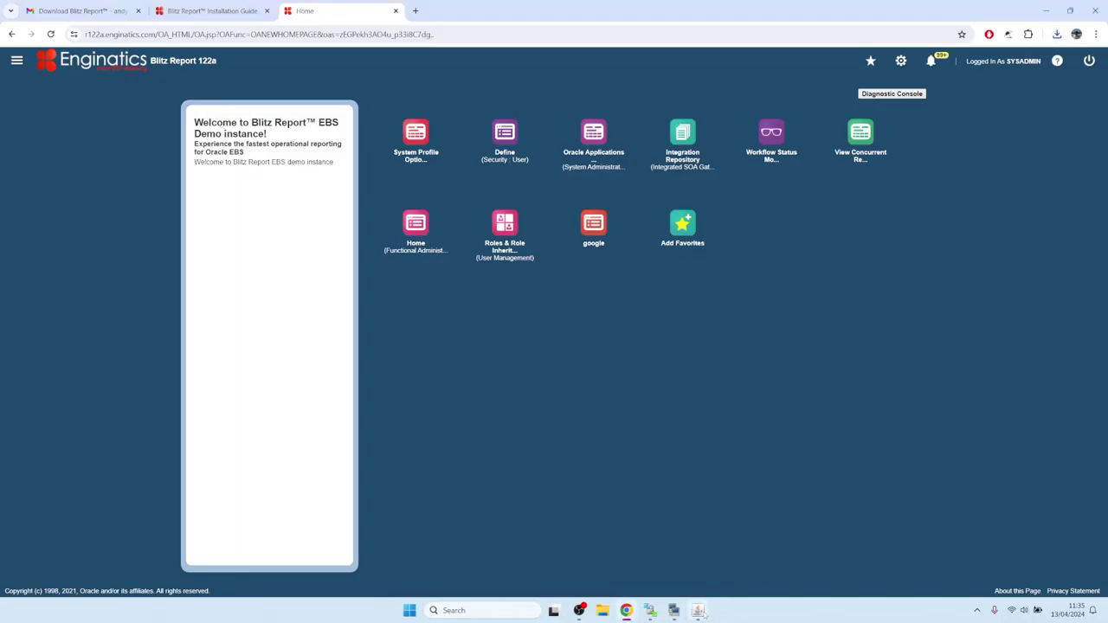
click(694, 610)
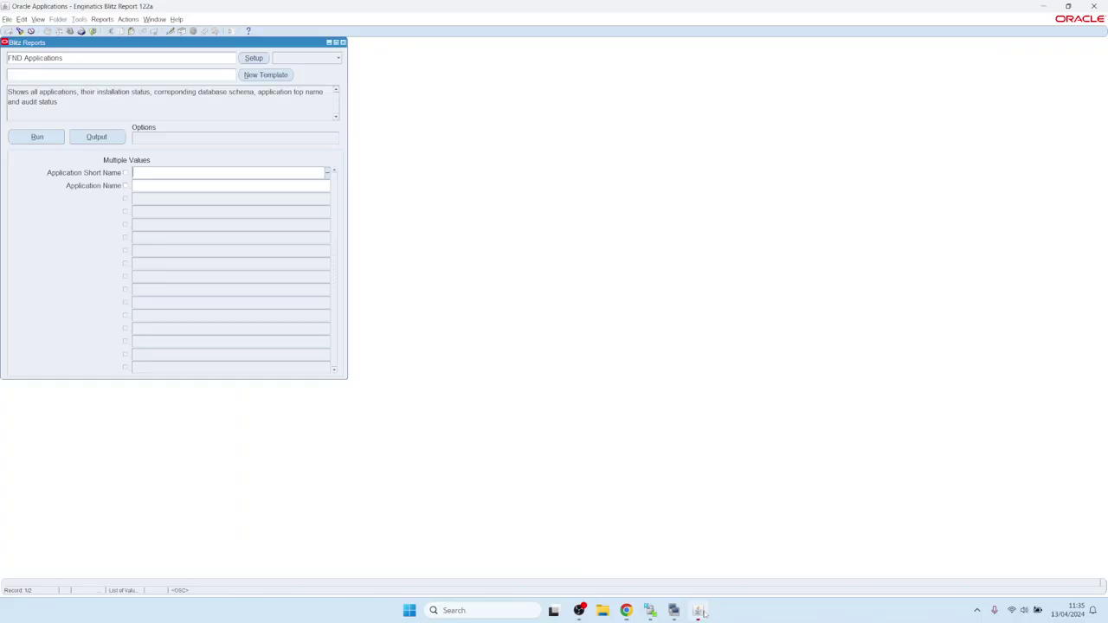
Open the FND Applications report setup to view its SQL.
click(254, 58)
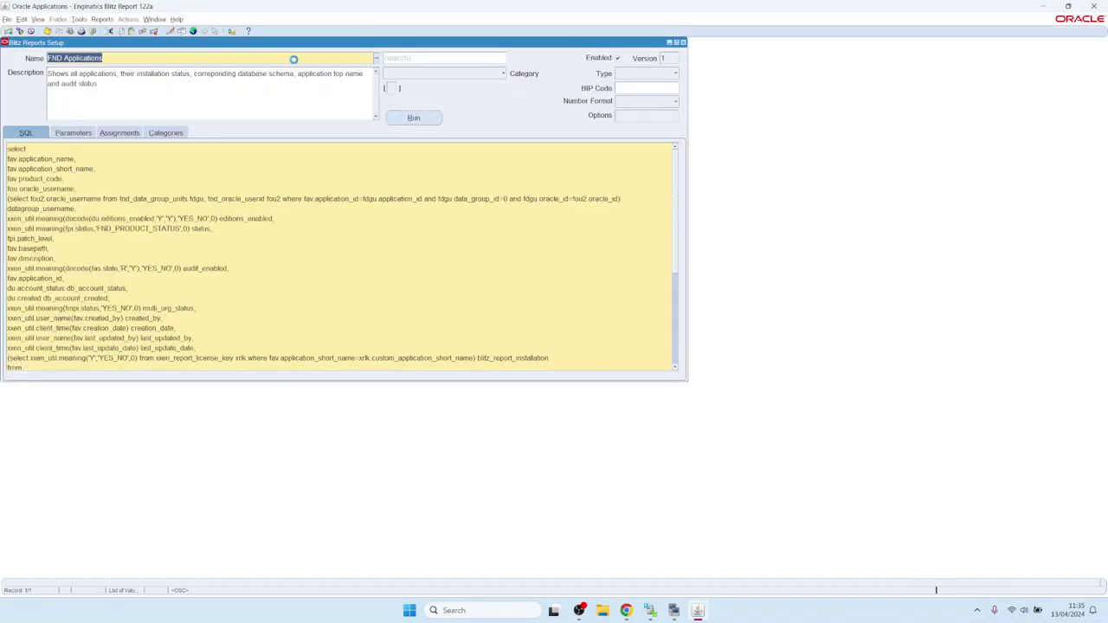
click(409, 120)
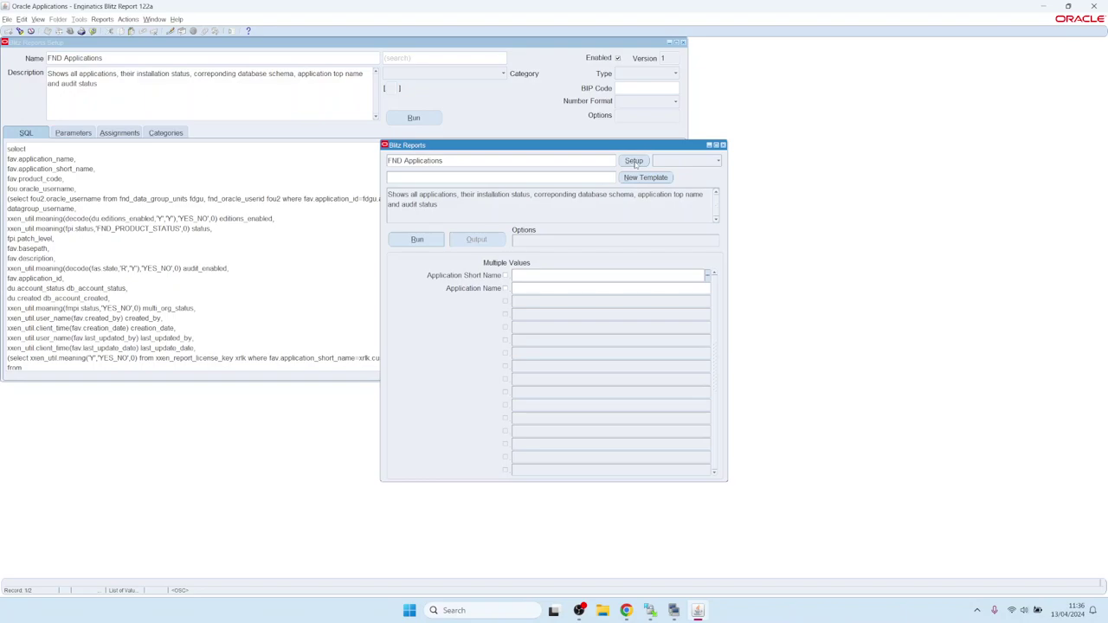
click(634, 162)
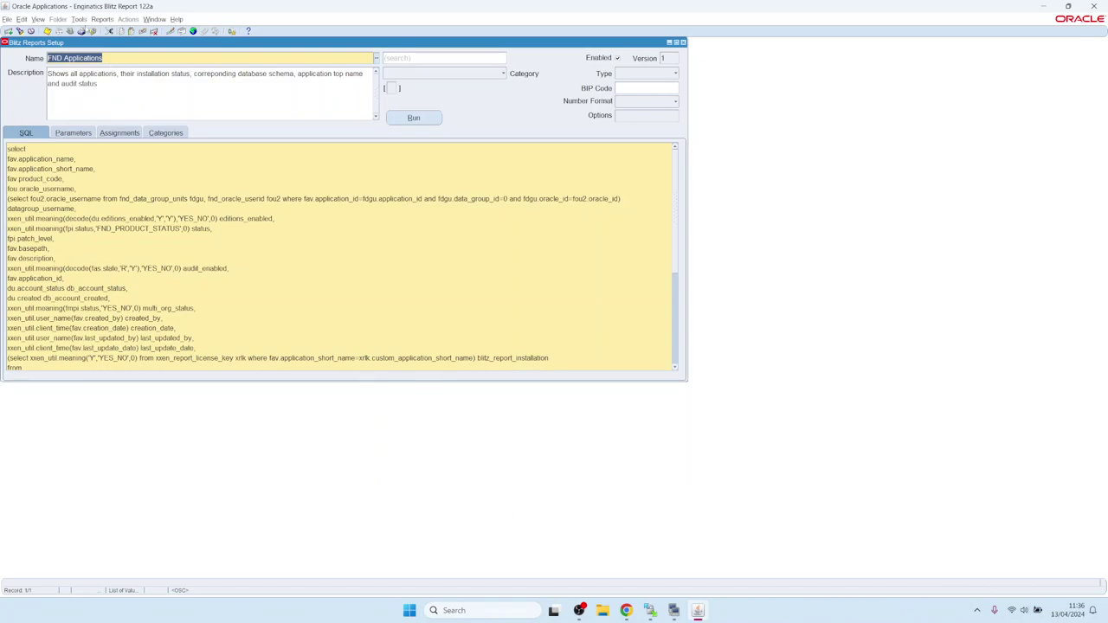
Check the license key: 10 maximum users, expiring 31.07.2024.
click(79, 19)
click(90, 146)
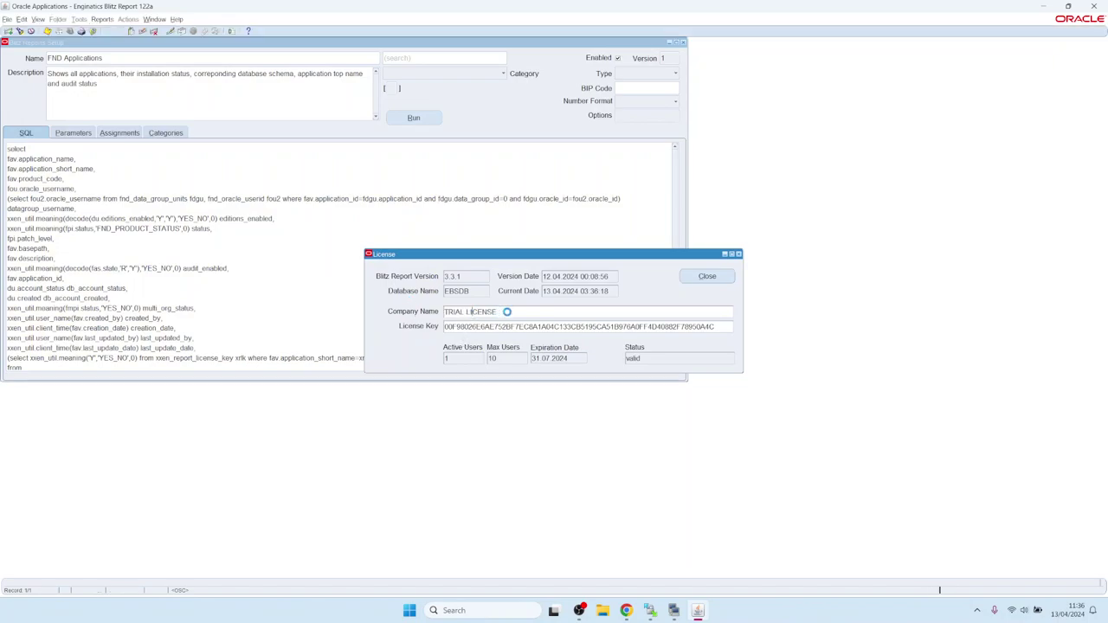
double_click(491, 357)
double_click(548, 358)
click(712, 279)
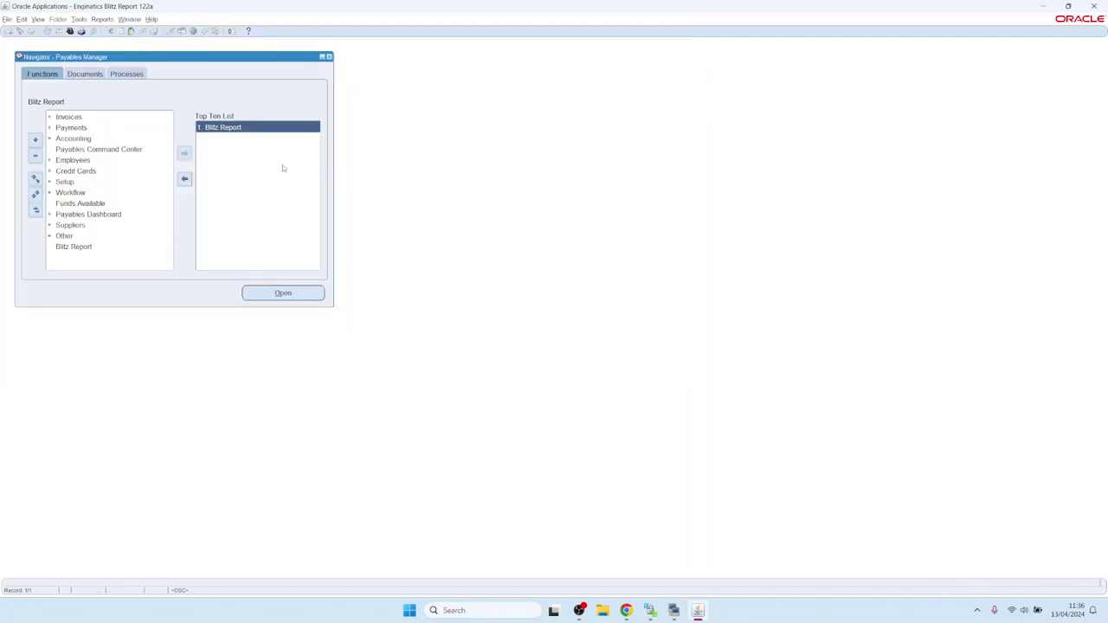
Launch Blitz Report, filter to the Upload category, and open AP Invoice Upload.
double_click(230, 128)
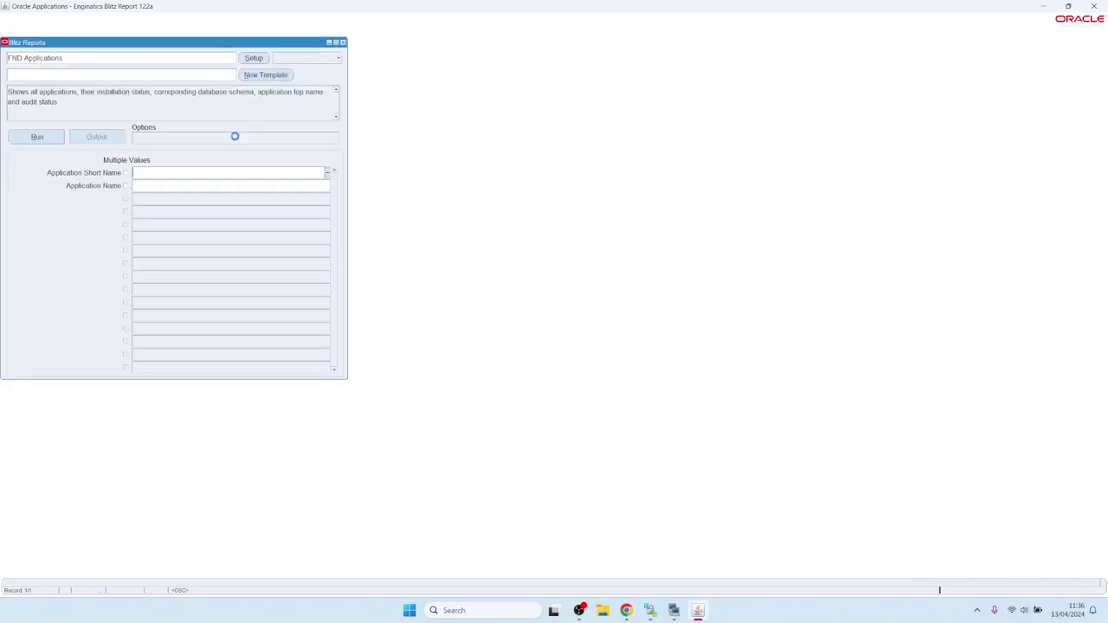
click(312, 58)
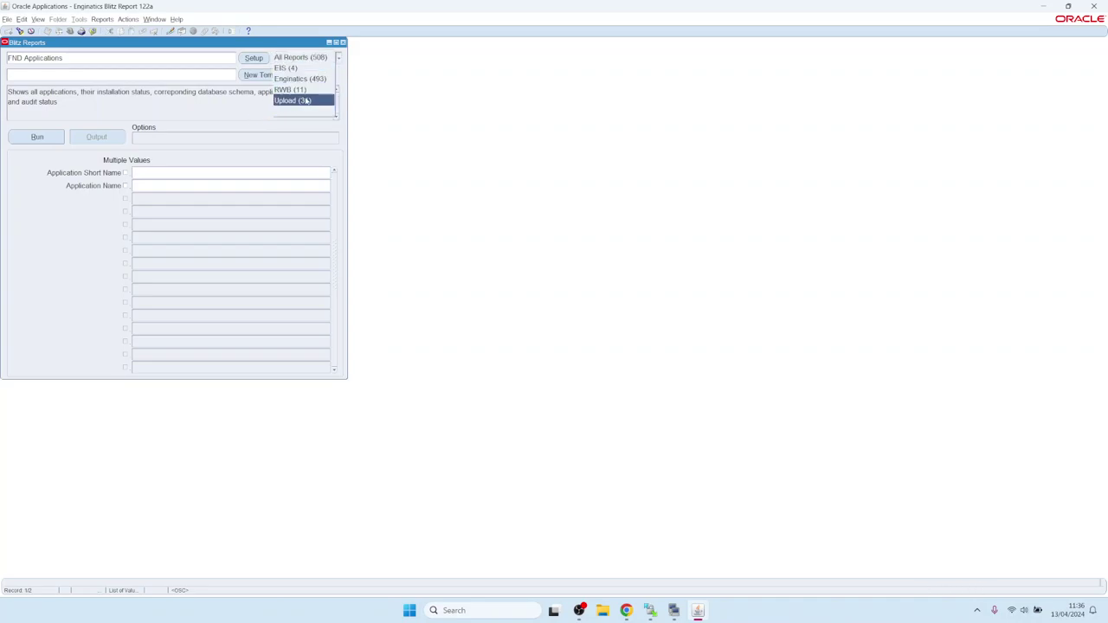
click(303, 101)
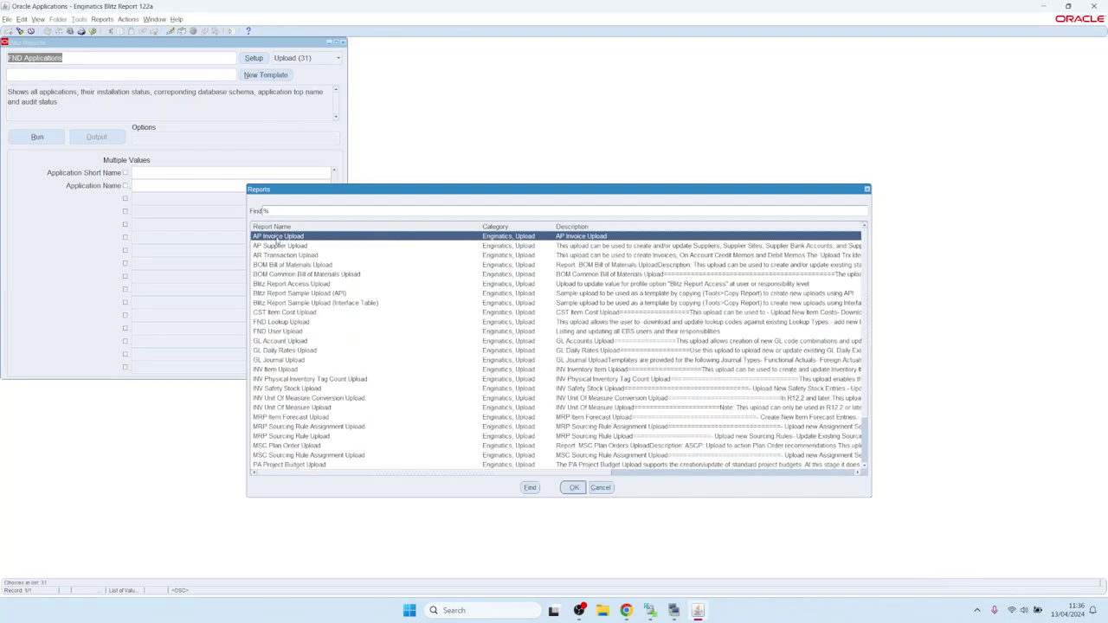
double_click(276, 236)
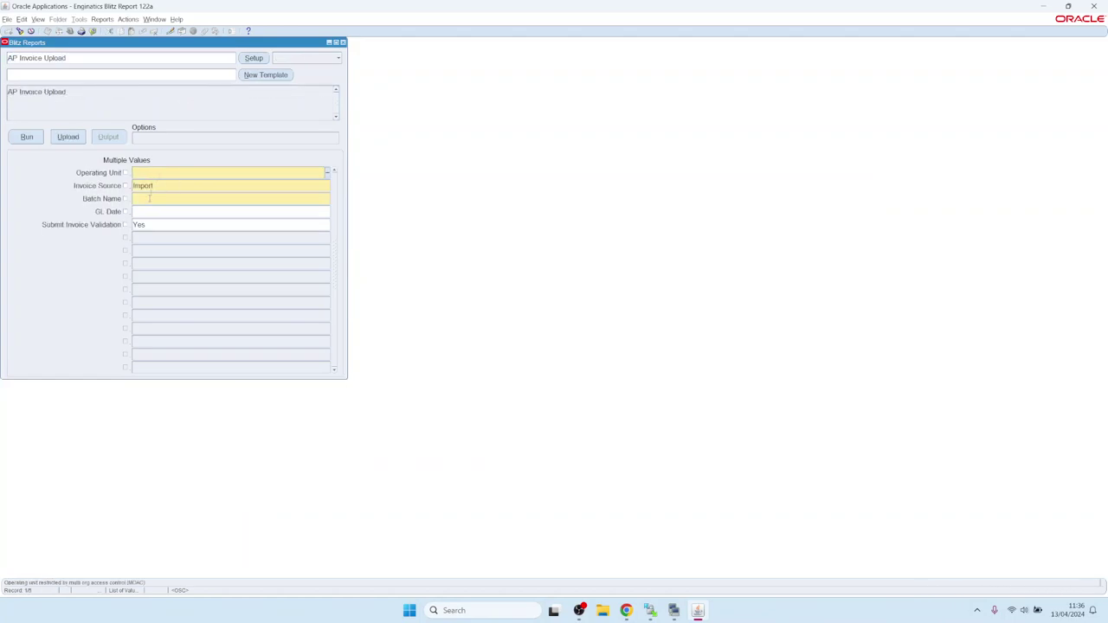
Set Operating Unit to Vision Operations and Batch Name to test.
click(149, 198)
click(157, 171)
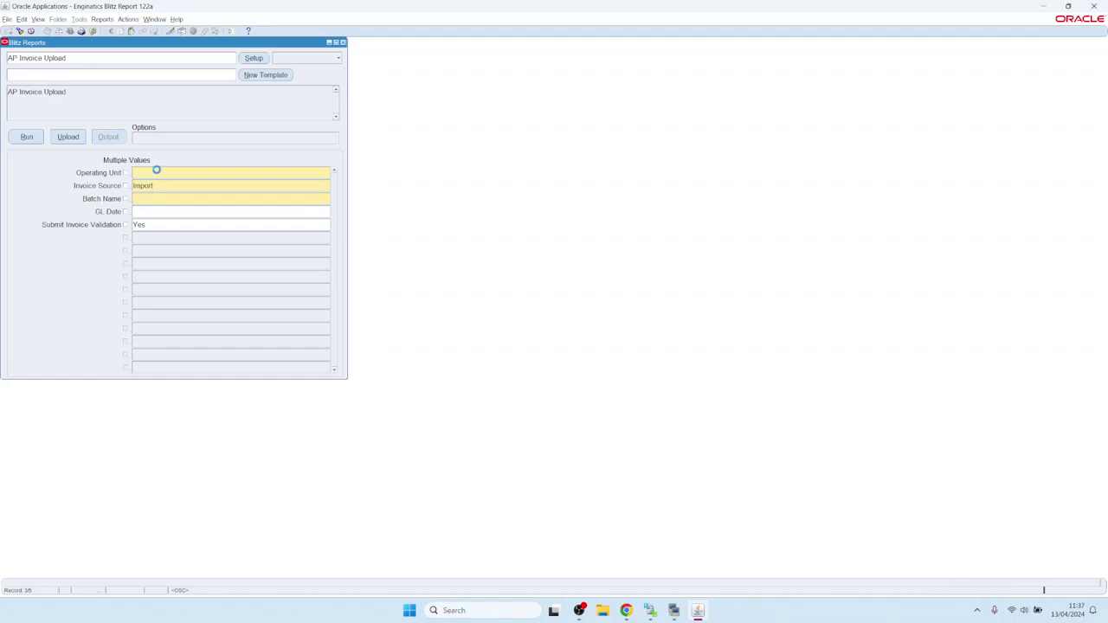
key(Down)
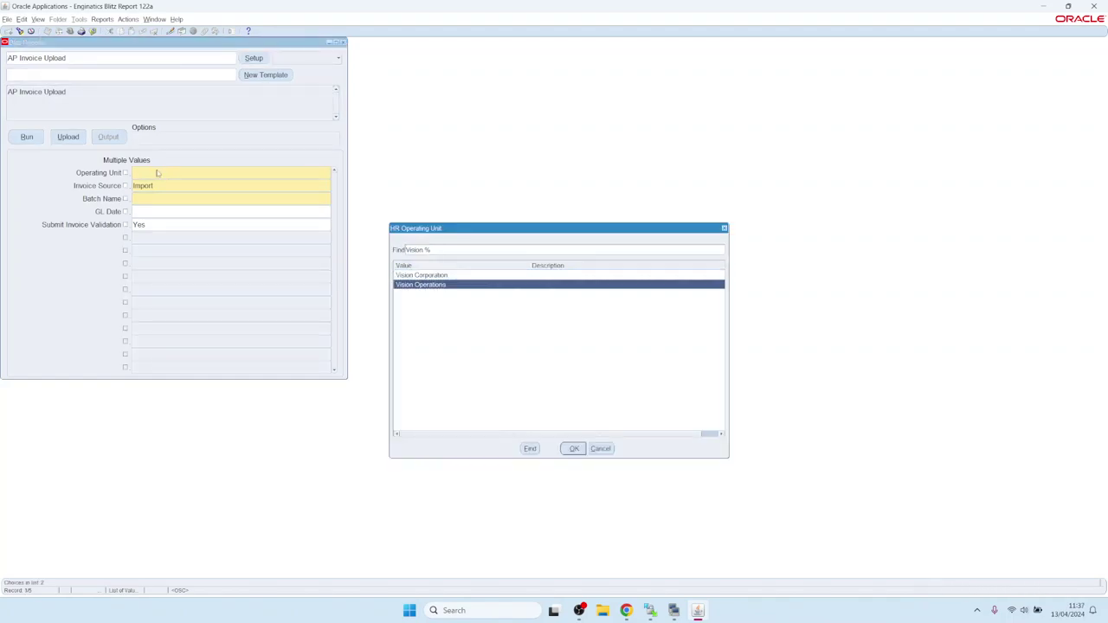
key(Return)
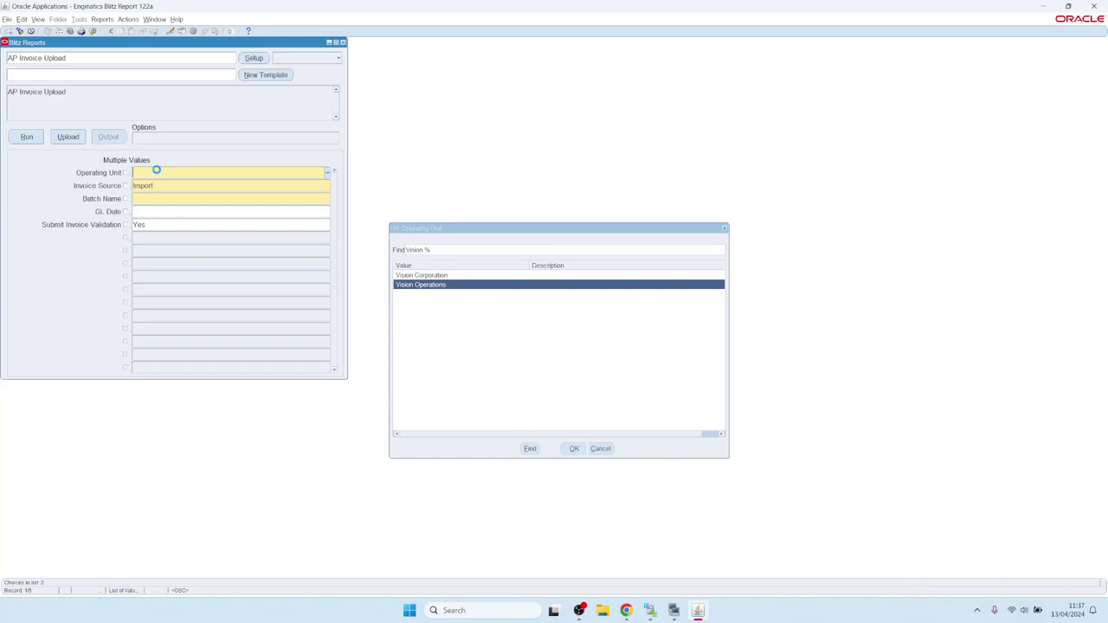
text(test)
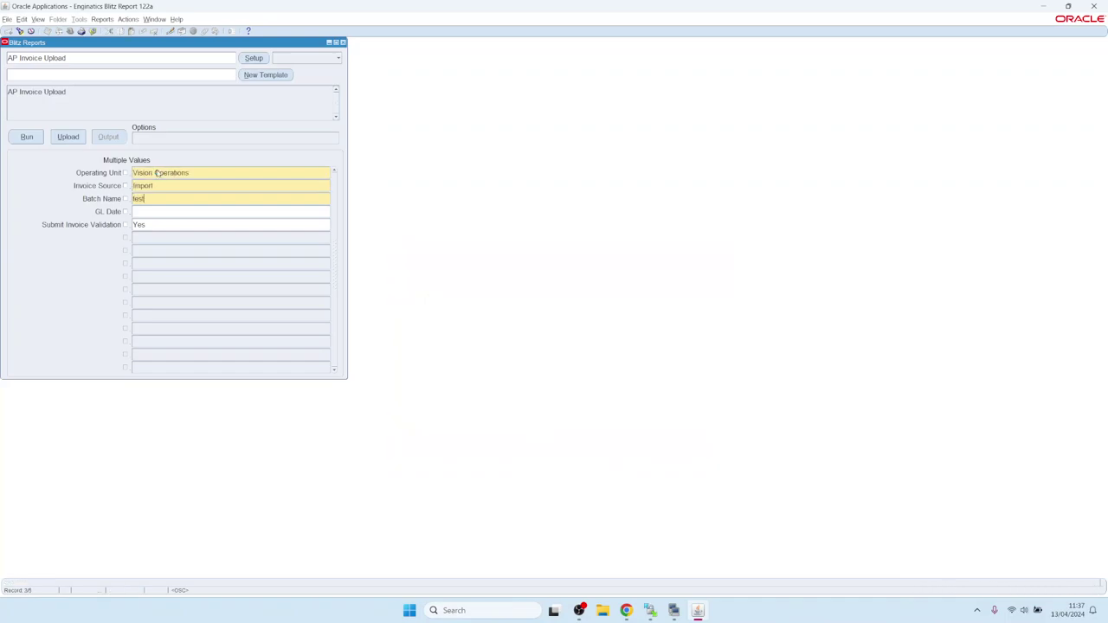
key(Tab)
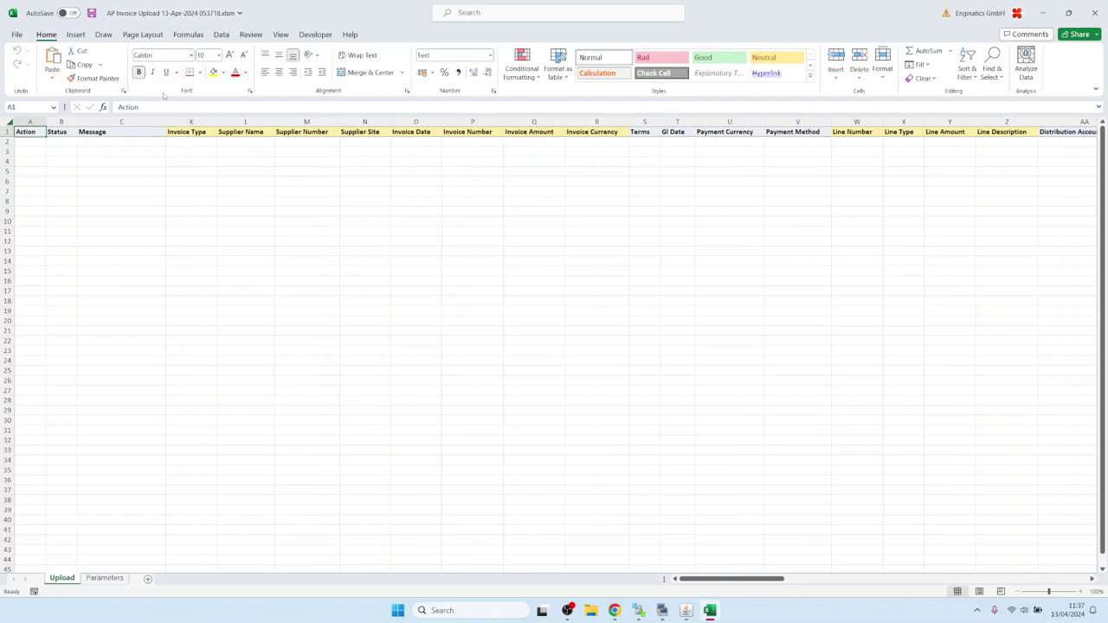
Set the invoice type in K2 to Interest.
click(184, 144)
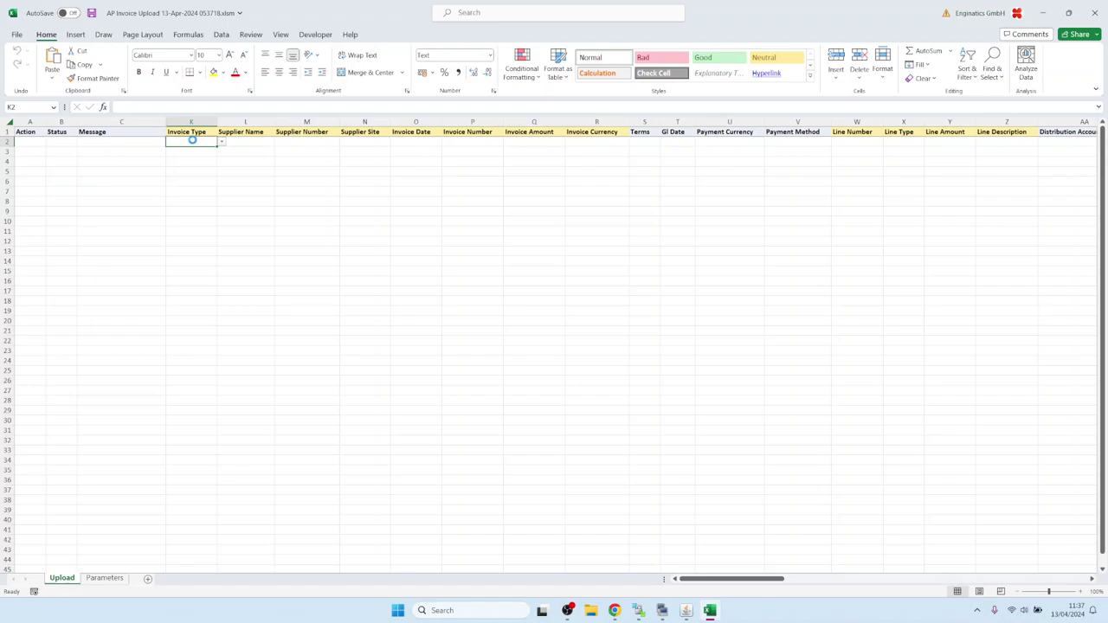
key(Down)
key(Down)
key(Down)
key(Down)
key(Down)
key(Down)
key(Down)
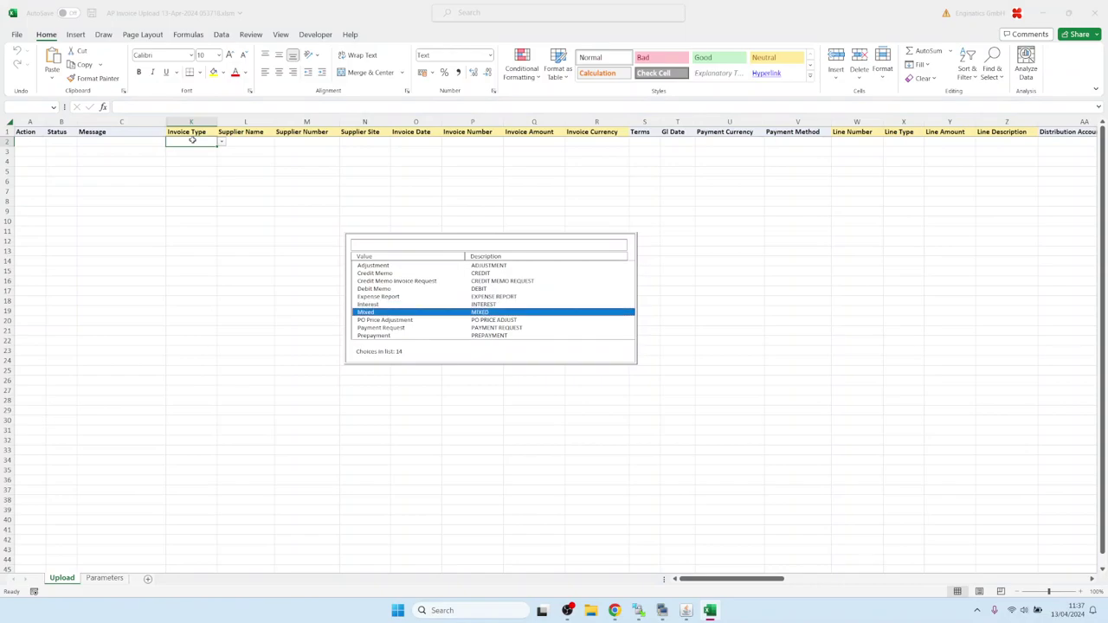
key(Down)
key(Up)
key(Up)
key(Return)
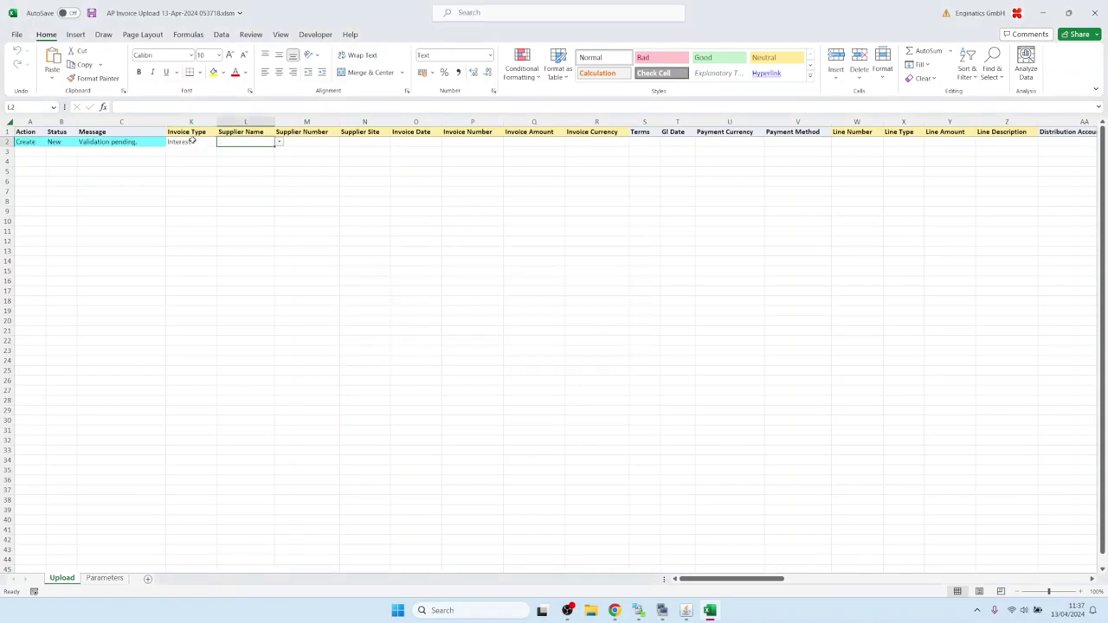
Choose supplier Abbott Laboratories in L2, filling site IRP HQ, then return to Oracle Applications.
text(a)
key(Tab)
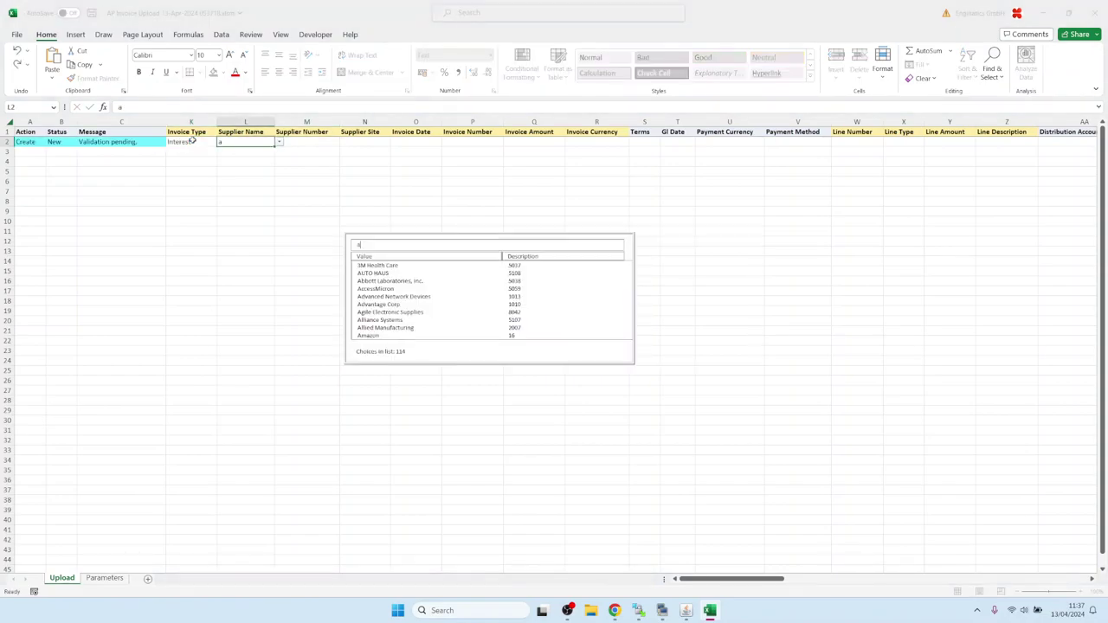
key(Down)
key(Down)
key(Escape)
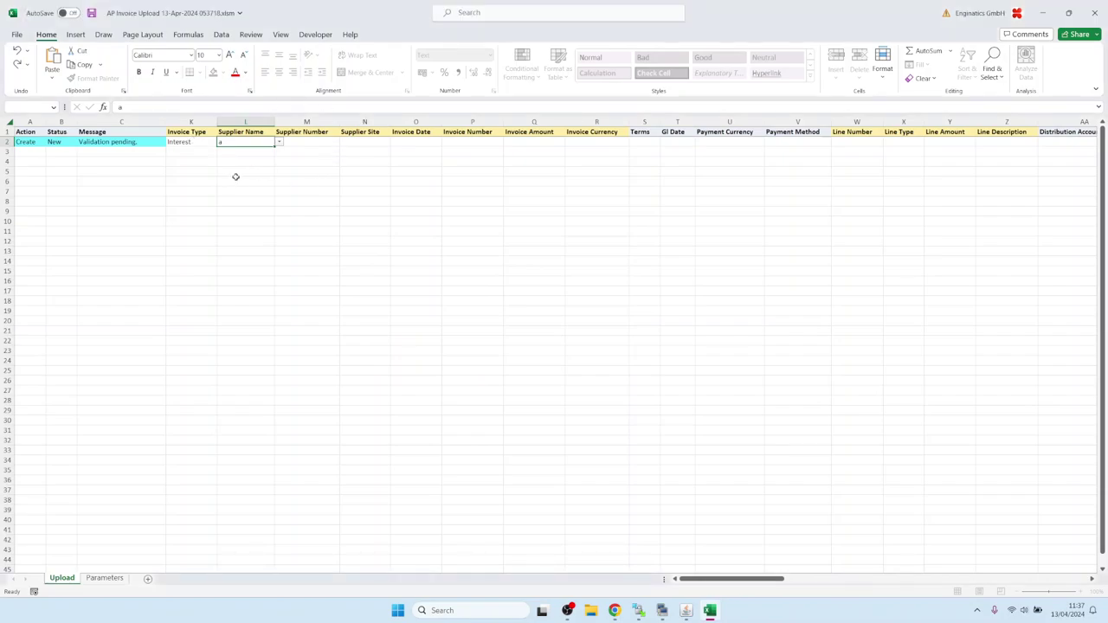
key(Tab)
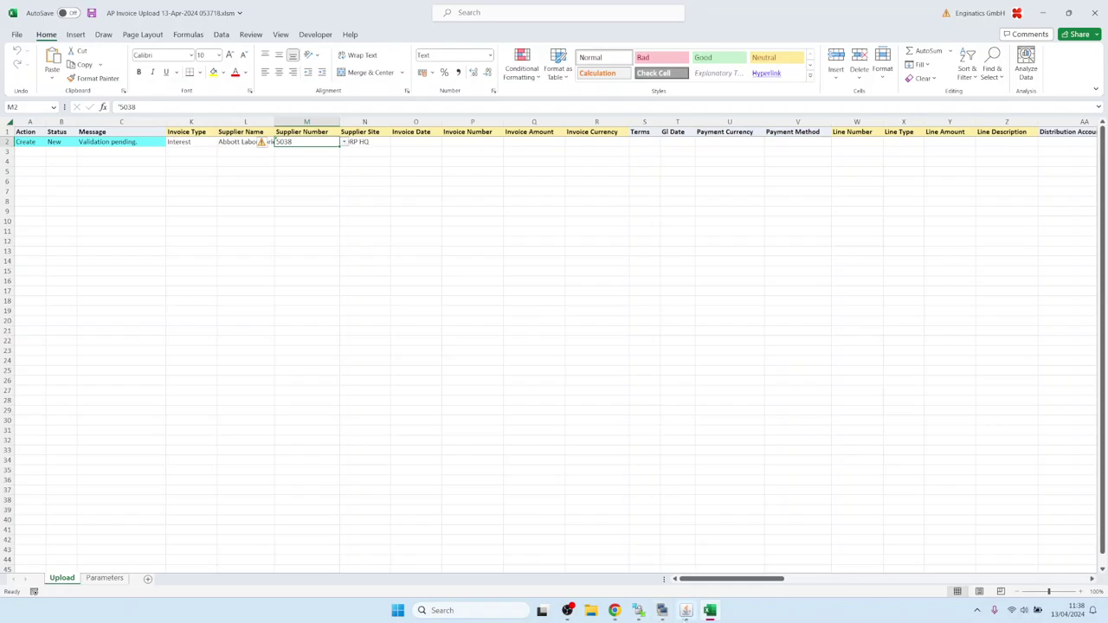
click(686, 610)
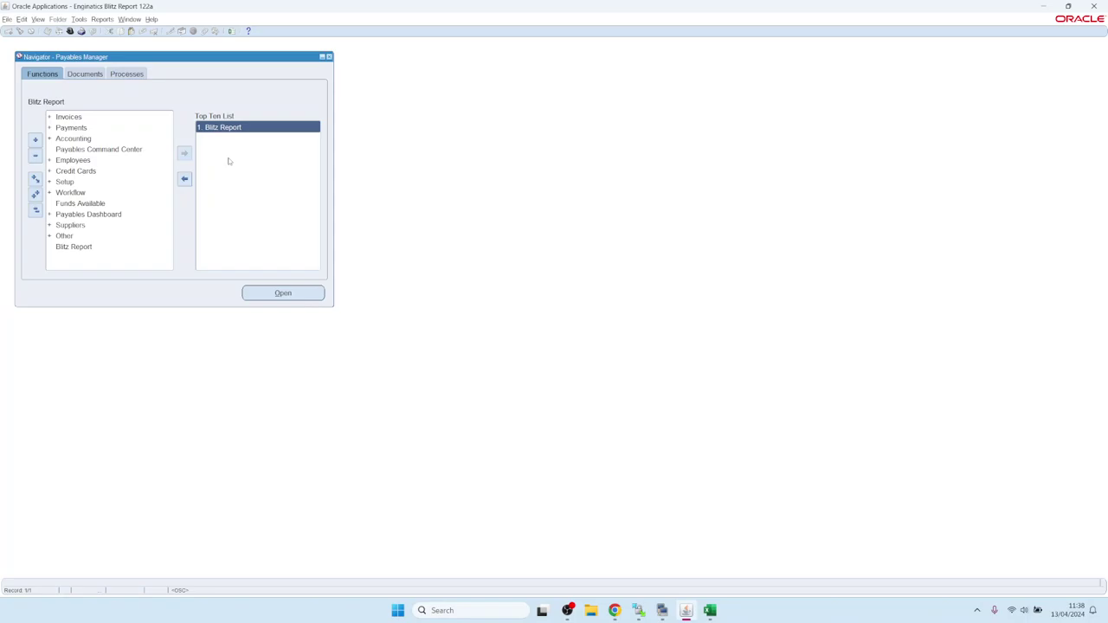
List the install directory in PuTTY with ls -ltr, correcting the mistyped ls --ltr.
mouse_move(663, 613)
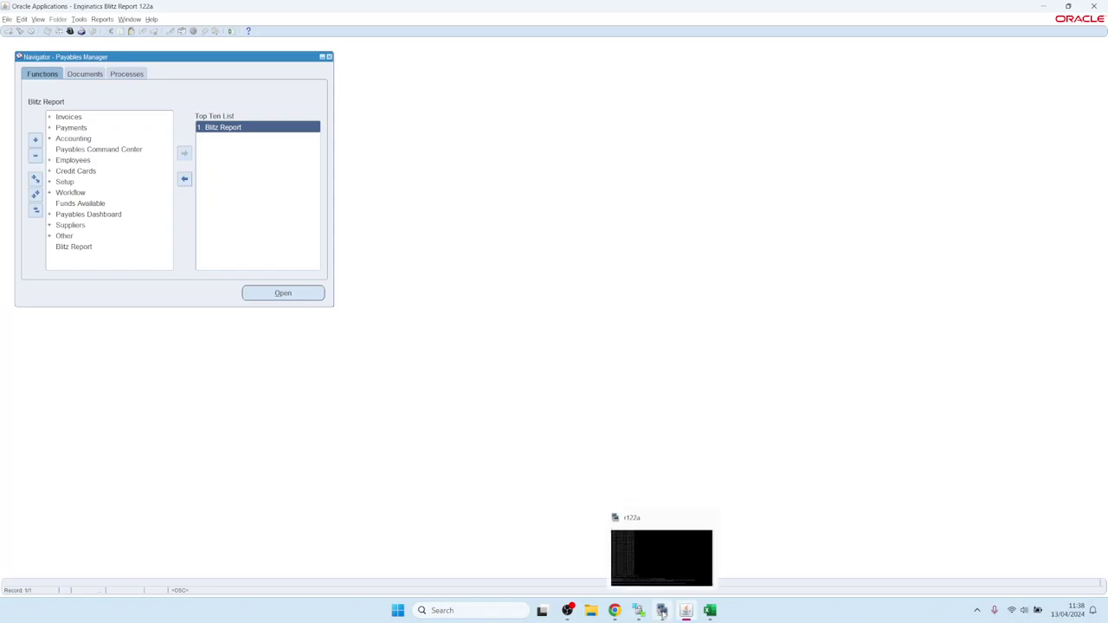
click(648, 574)
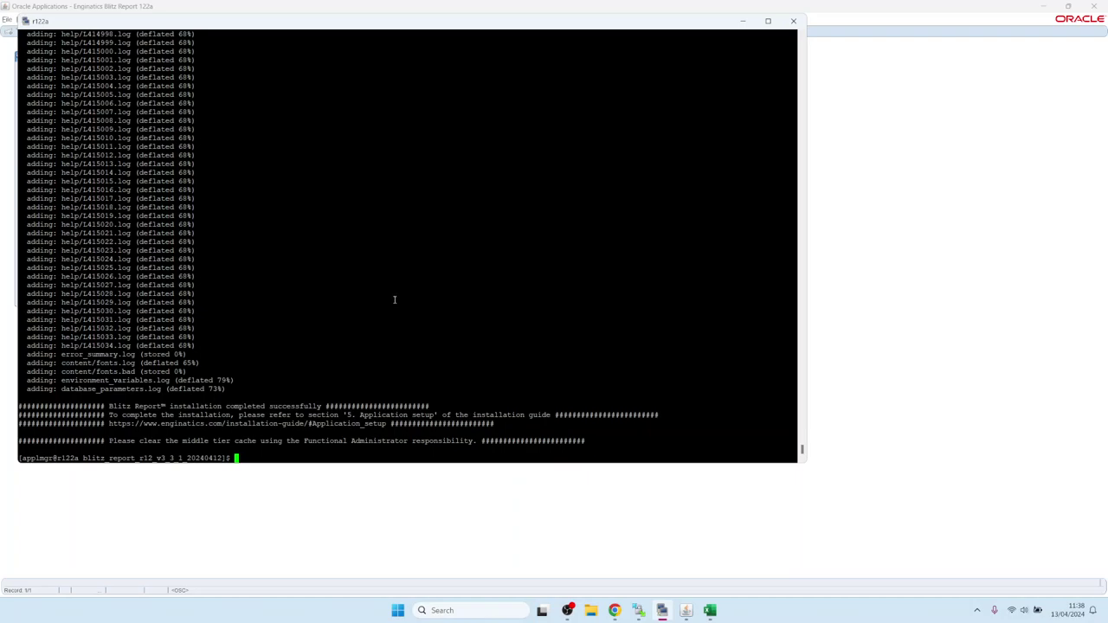
text(ls --ltr)
key(Return)
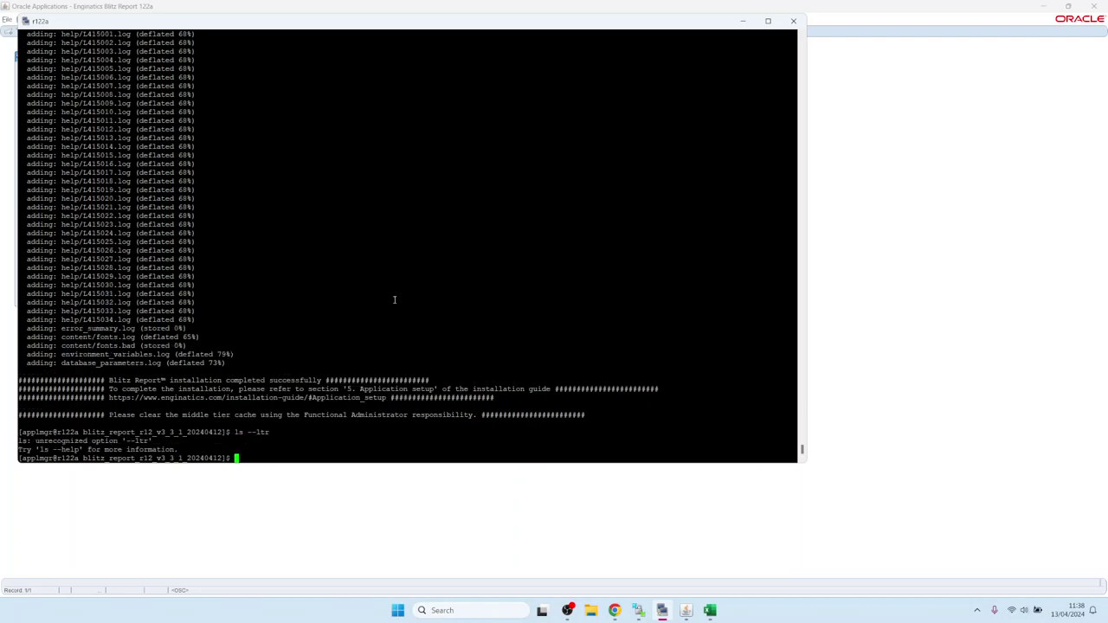
key(Up)
key(Left)
key(Left)
key(Left)
key(BackSpace)
key(BackSpace)
key(Return)
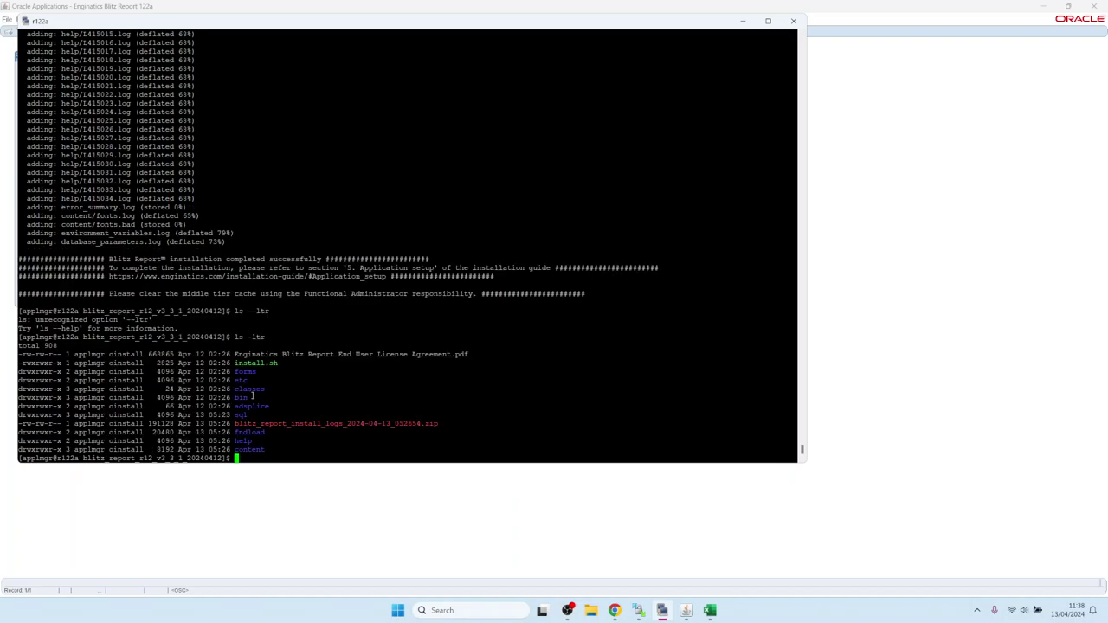
In WinSCP, move up to blitz_report_r12_v3_3_1_20240412, refresh, and select the install logs zip.
drag(236, 423, 439, 425)
click(638, 611)
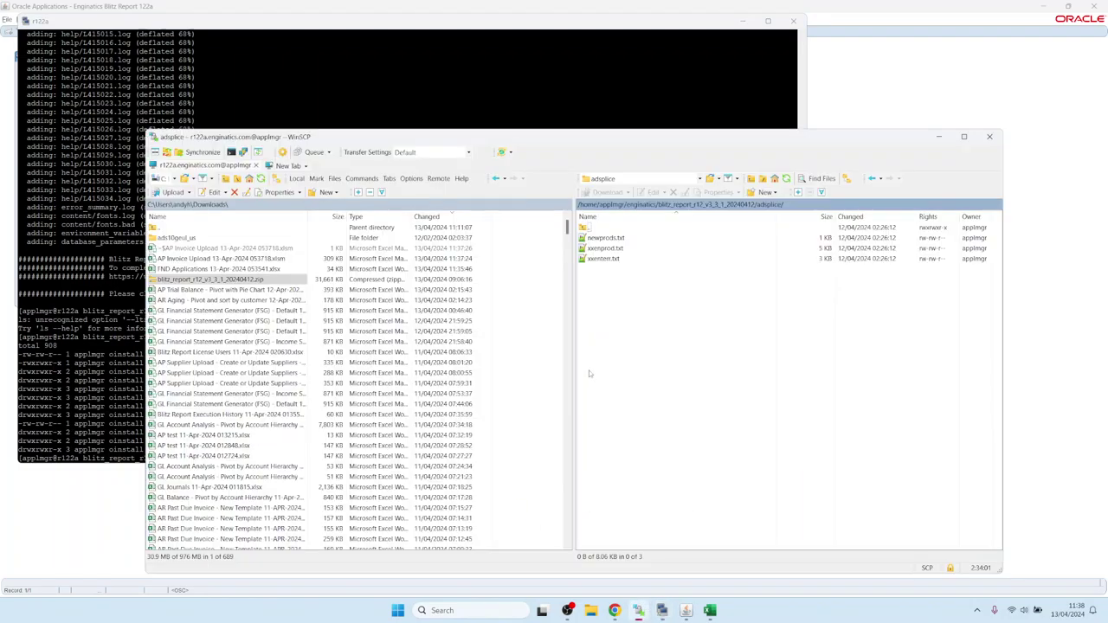
click(786, 179)
double_click(591, 227)
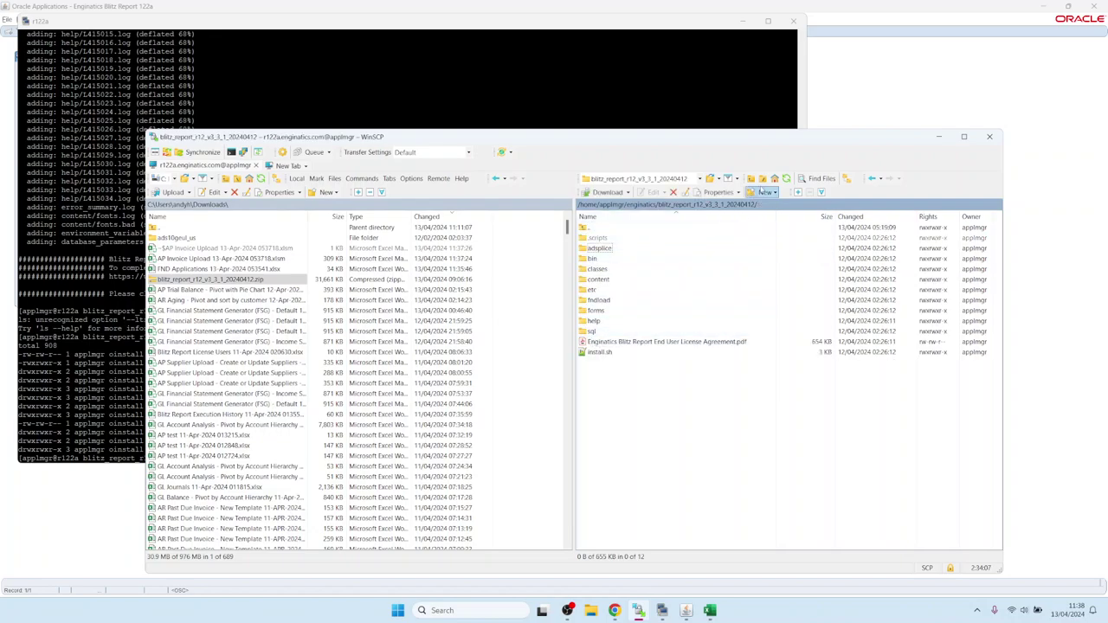
click(787, 179)
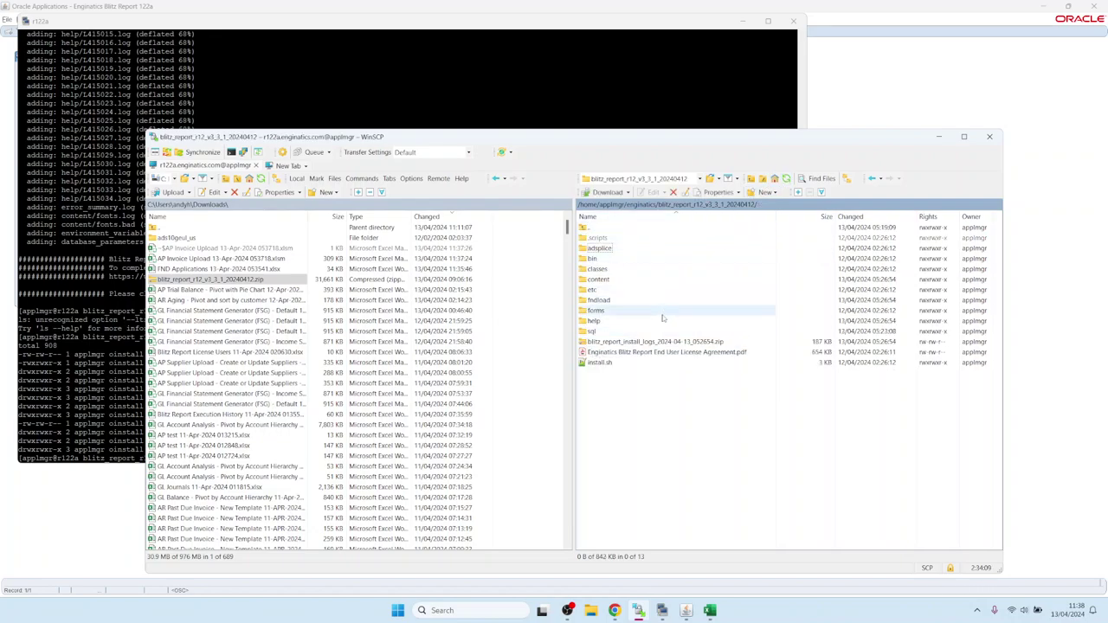
click(660, 341)
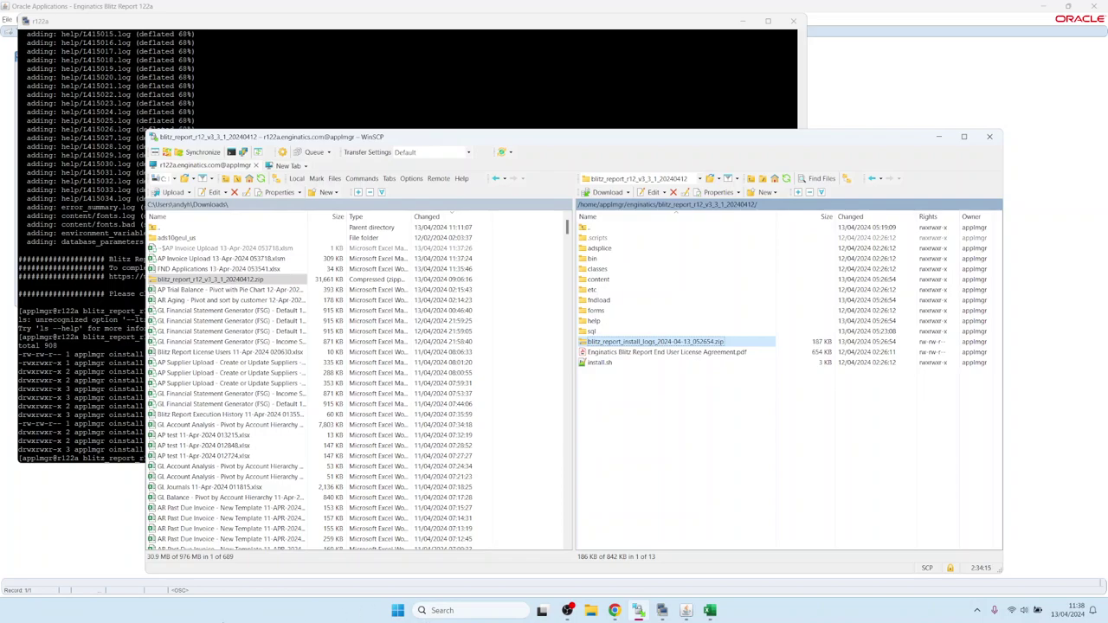
Show and reload the Installation Guide page in Chrome.
click(614, 610)
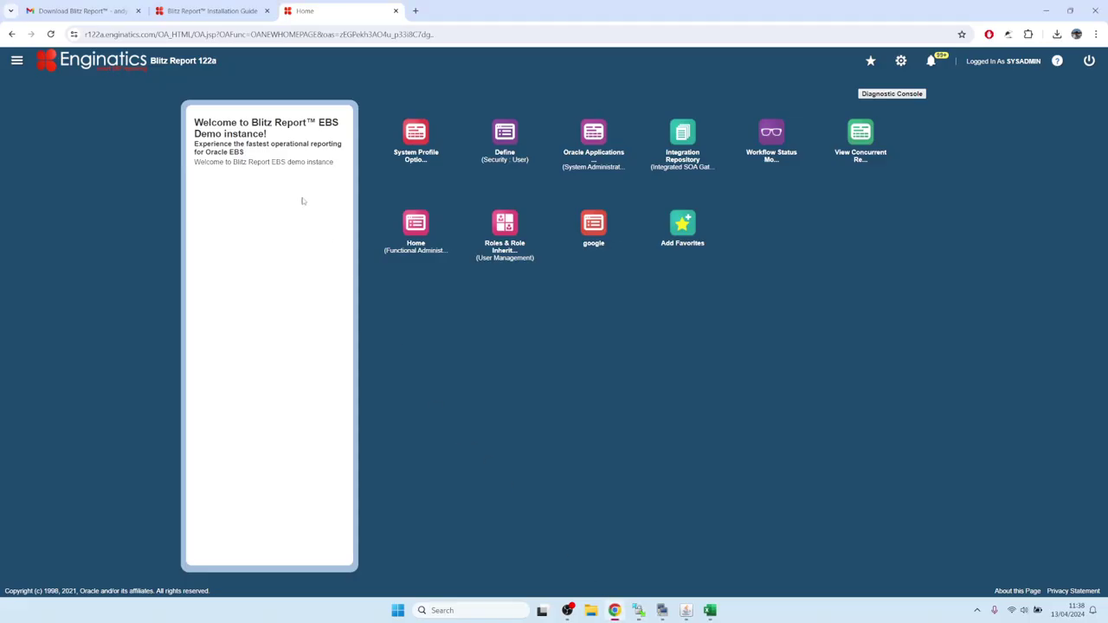
click(212, 11)
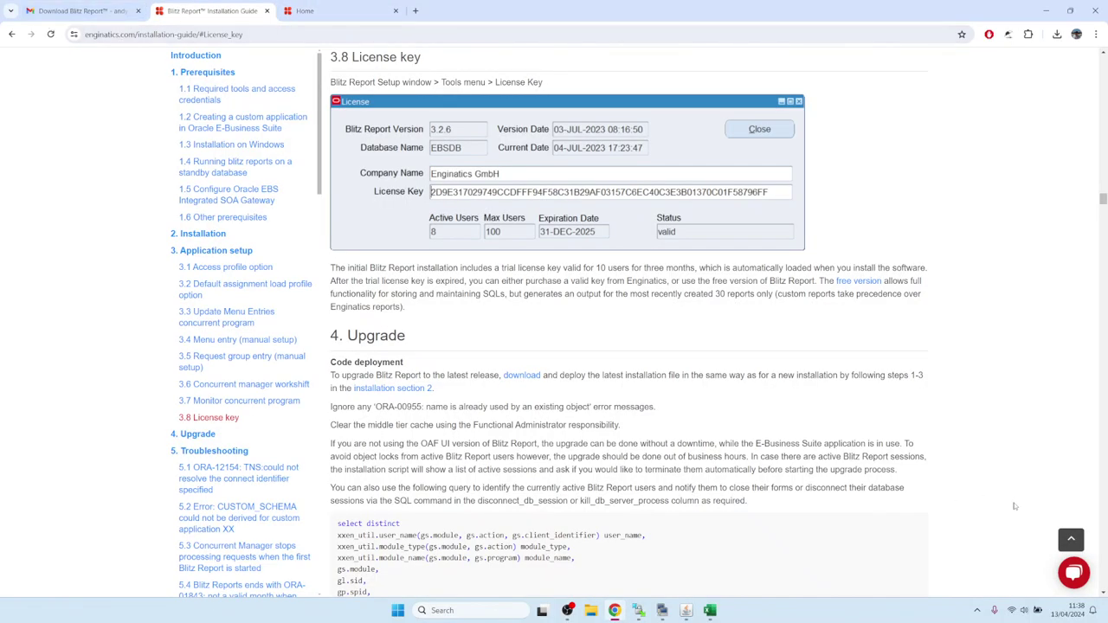
click(1074, 573)
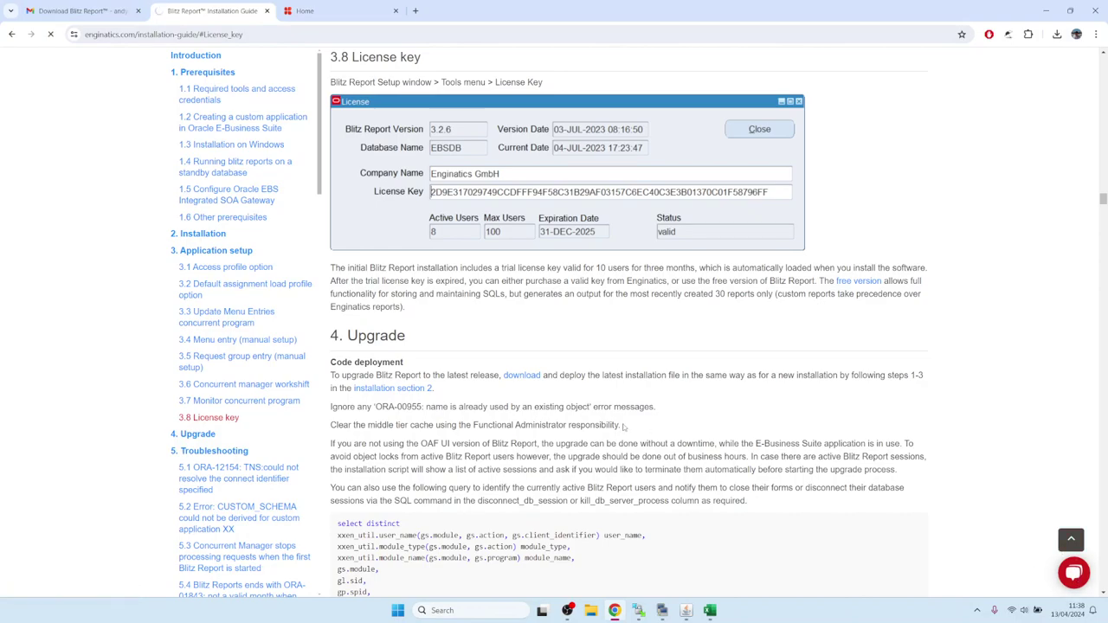